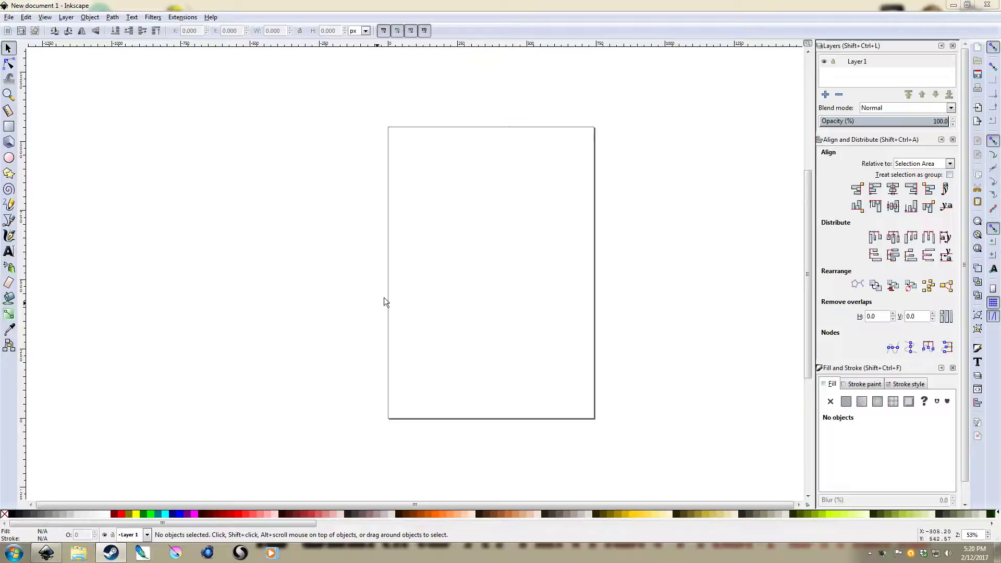
Step: Uncheck Show page border in Document Properties, then close that dialog and the Align and Distribute panel
click(5, 18)
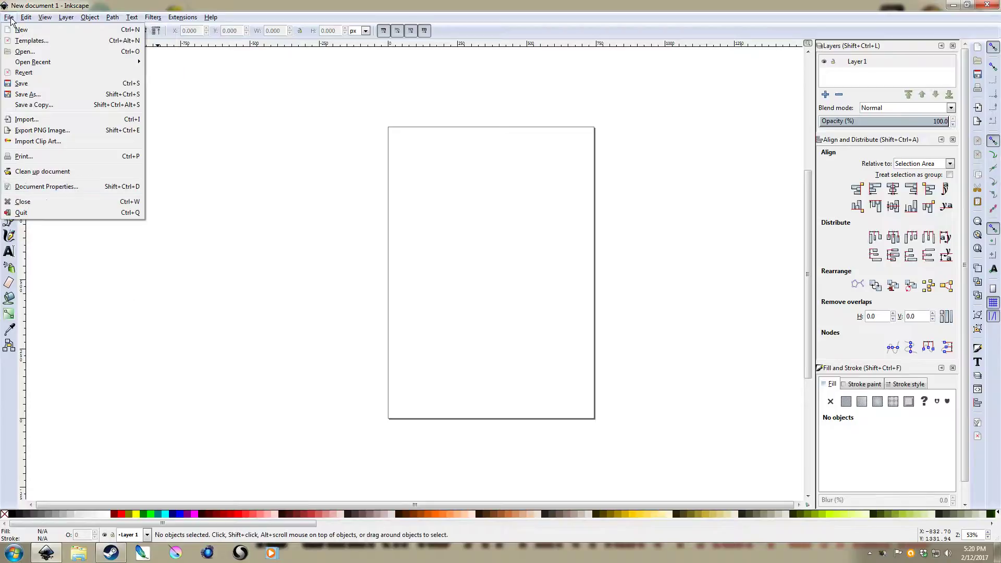
click(57, 186)
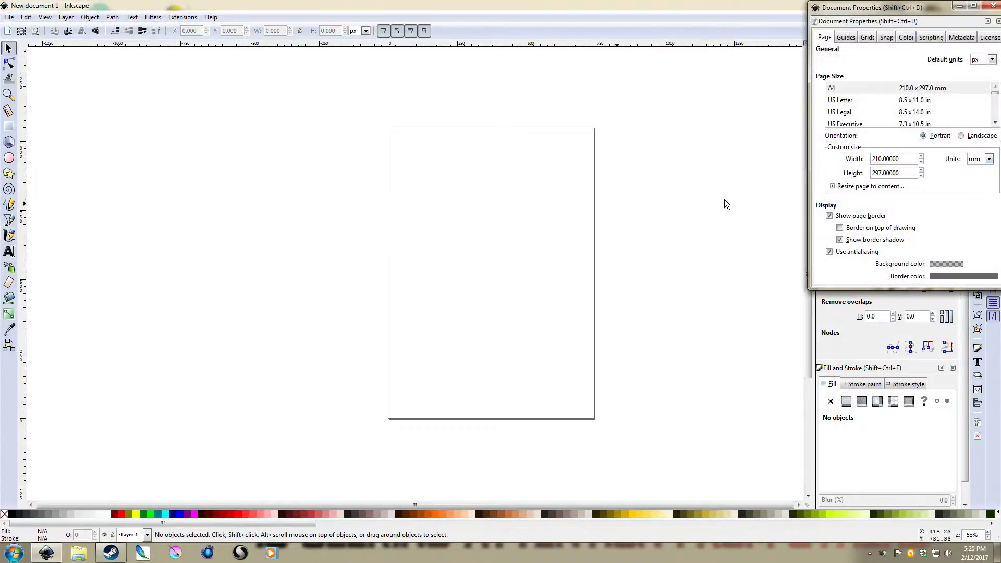
click(830, 216)
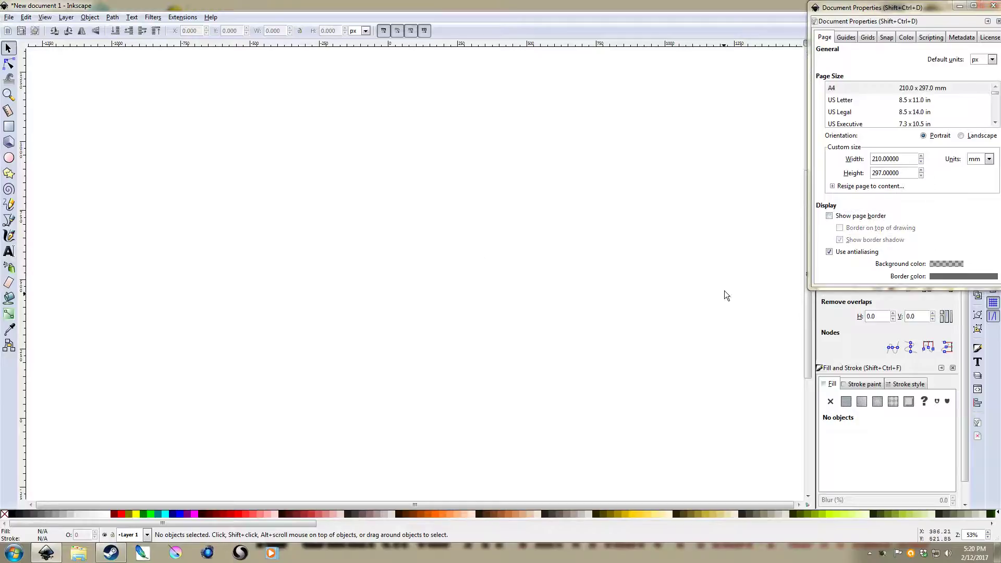
drag(930, 11, 880, 33)
click(944, 23)
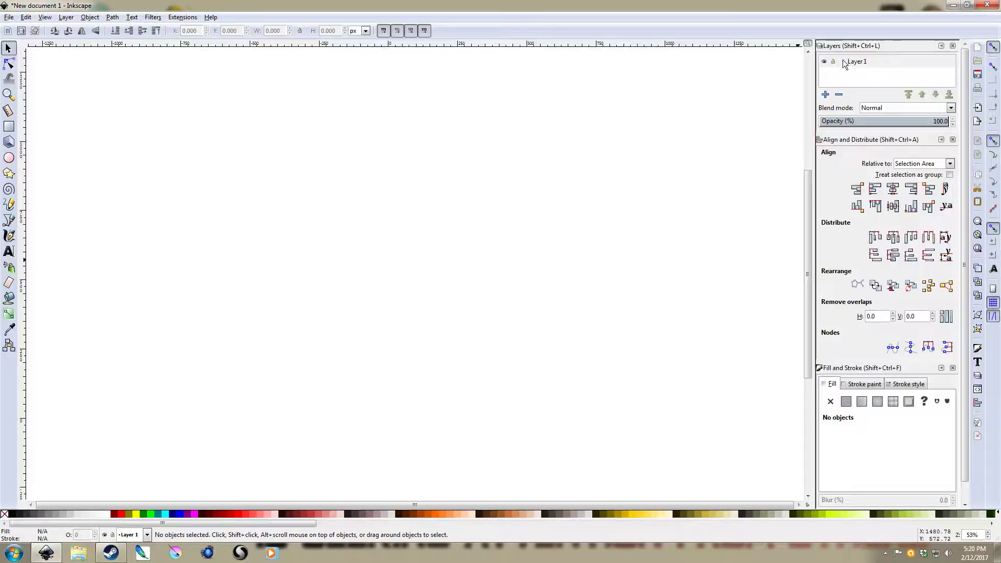
click(953, 140)
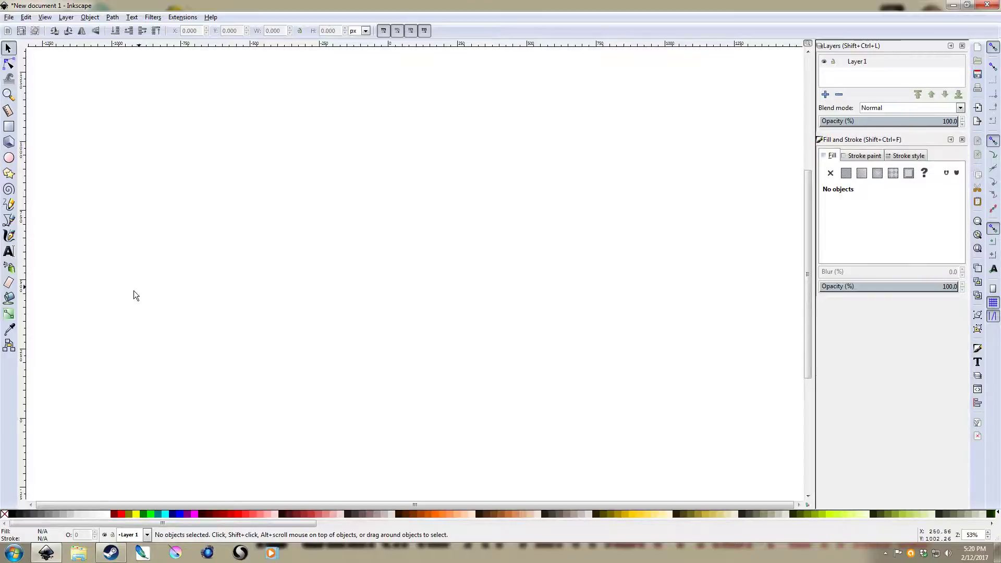
Step: Draw a small rectangle on the left of the canvas and fill it red
key(b)
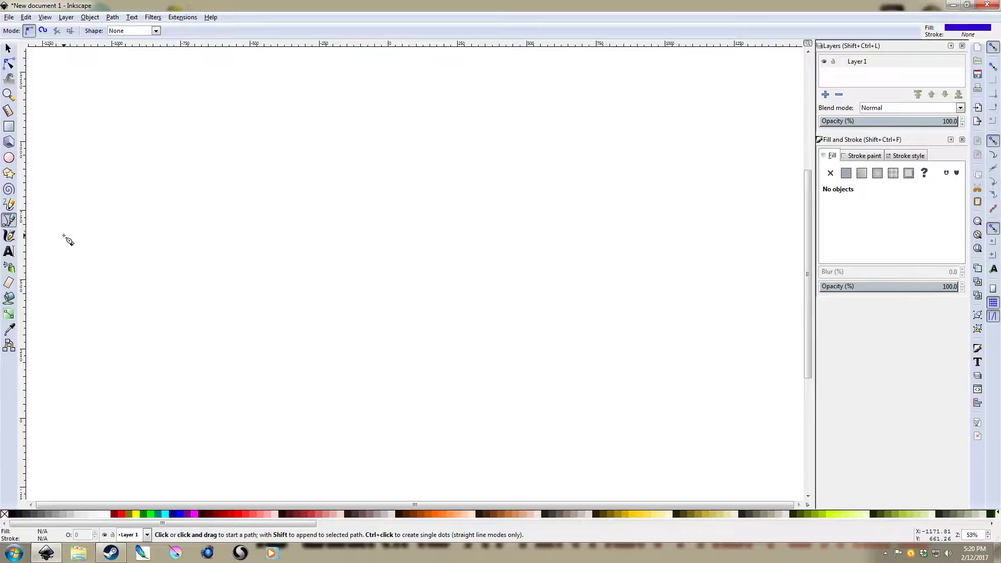
click(65, 237)
key(Escape)
key(r)
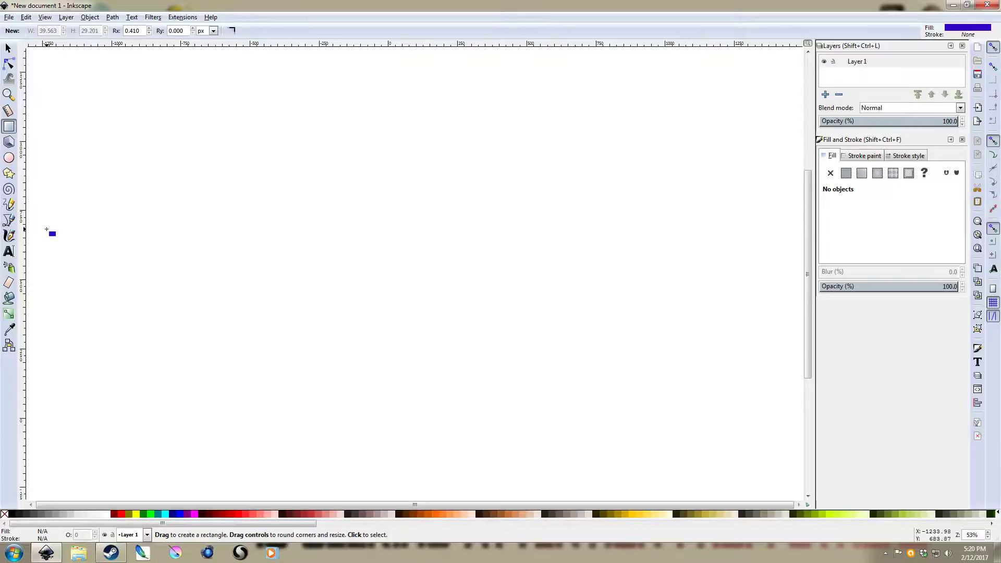
drag(46, 229, 53, 235)
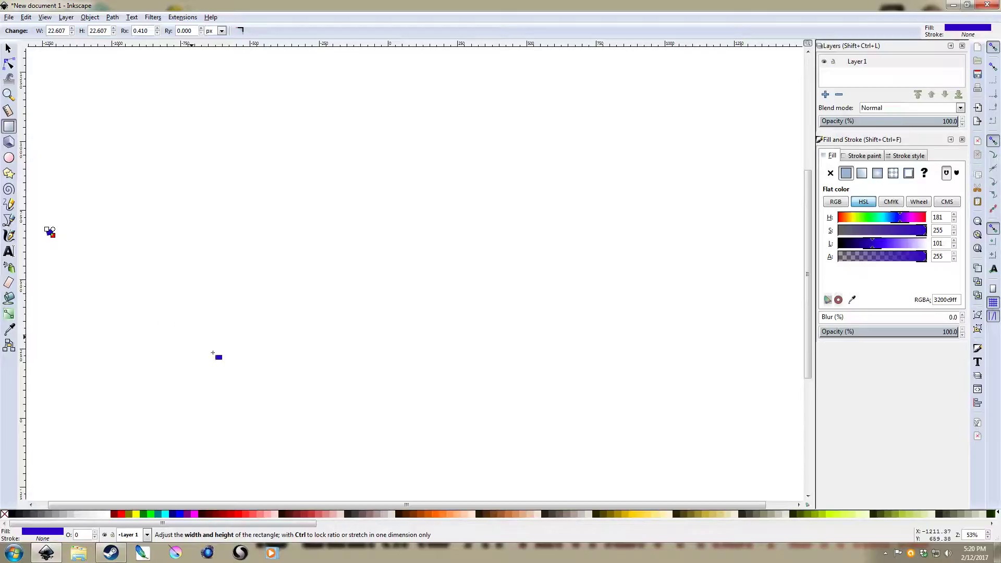
click(243, 515)
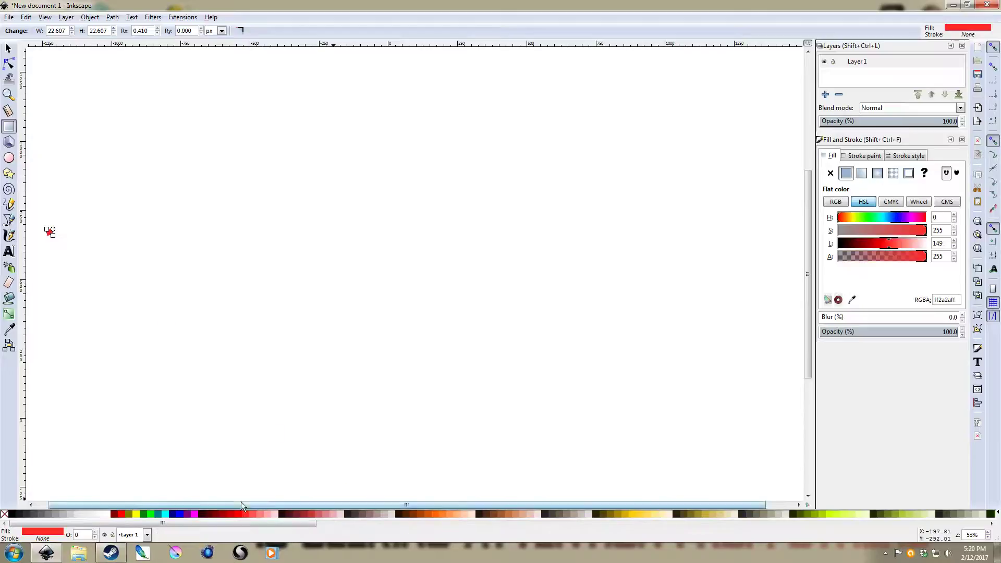
key(s)
click(52, 265)
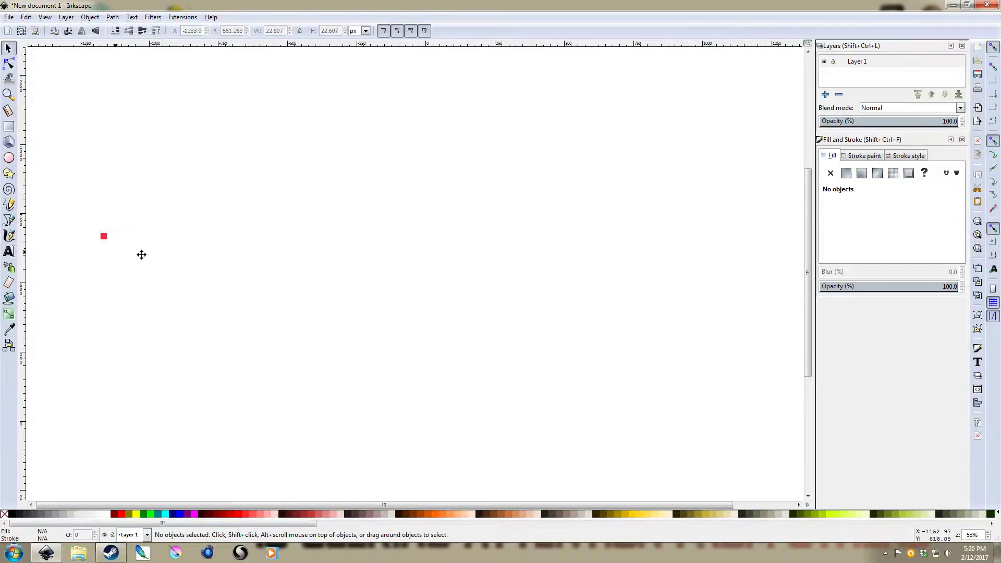
Step: Draw a circle over the red square and center it on the square with Align
scroll(278, 259, up, 6)
click(189, 213)
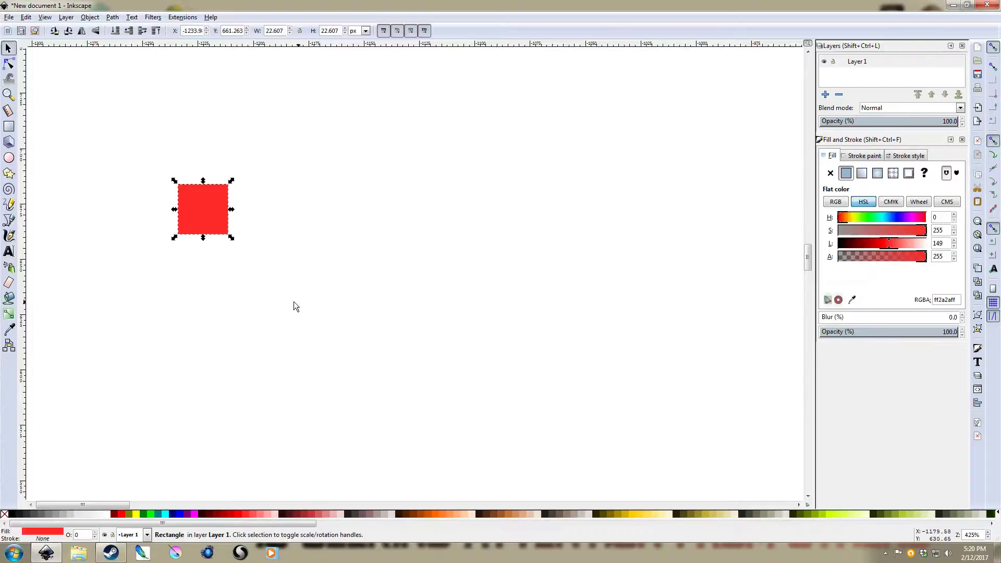
key(e)
drag(202, 210, 221, 229)
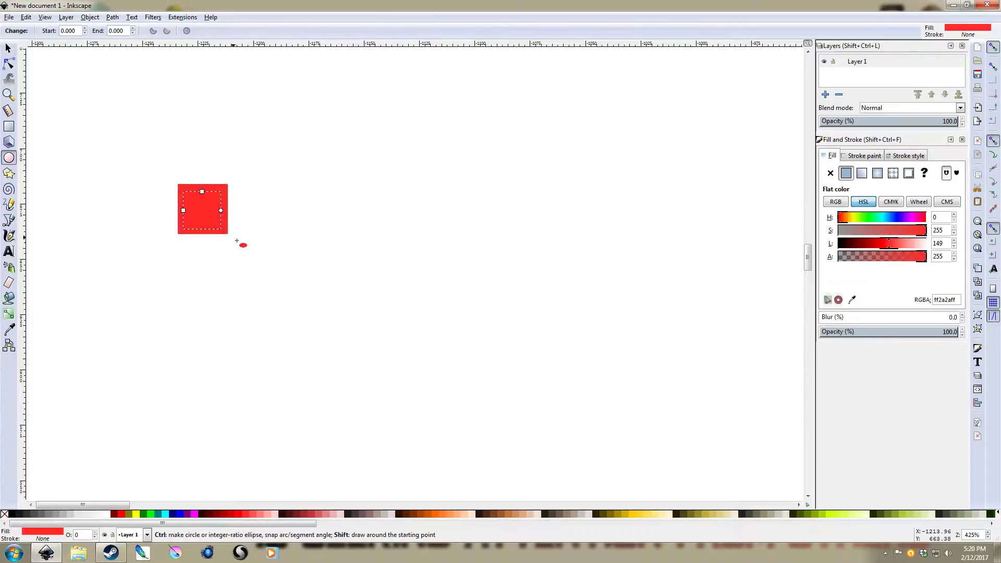
key(shift)
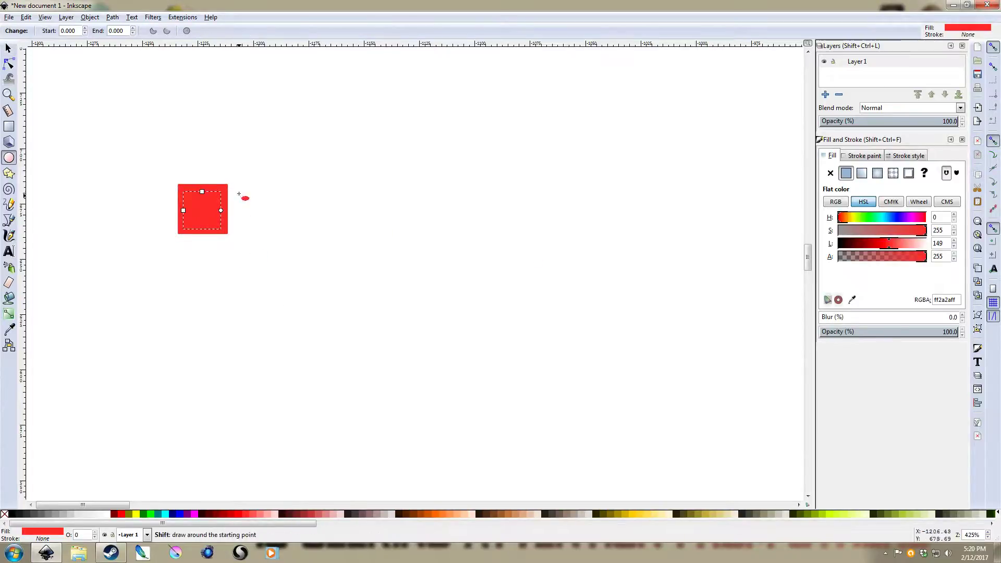
key(ctrl+shift+a)
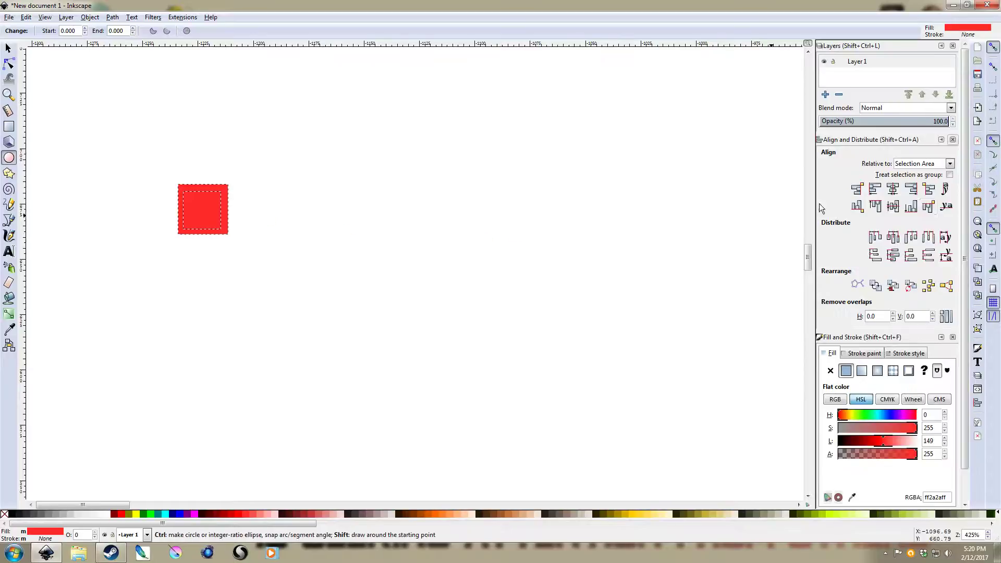
click(892, 206)
Step: Select the square and circle together and use Difference to cut a round hole
key(s)
click(320, 290)
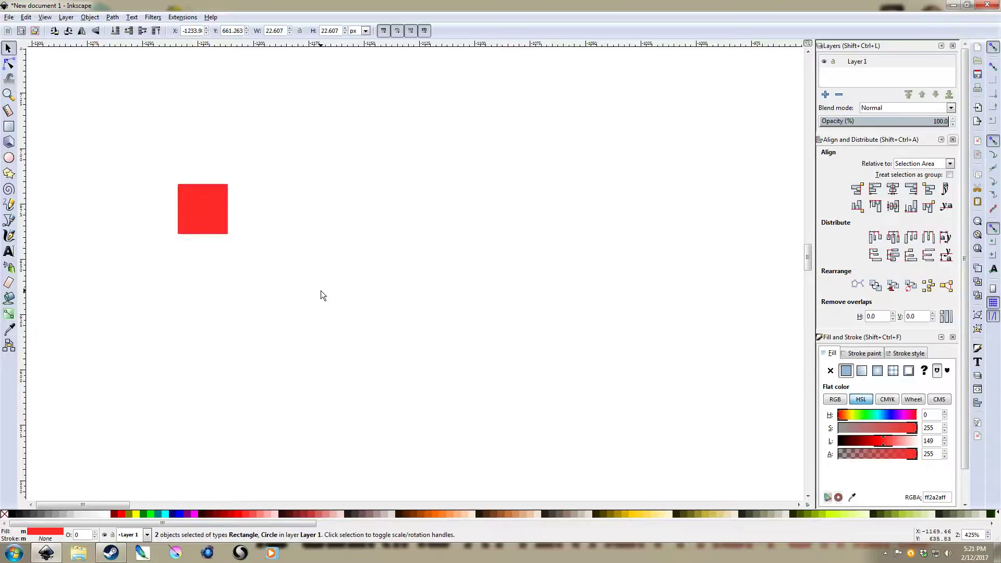
drag(335, 292, 167, 181)
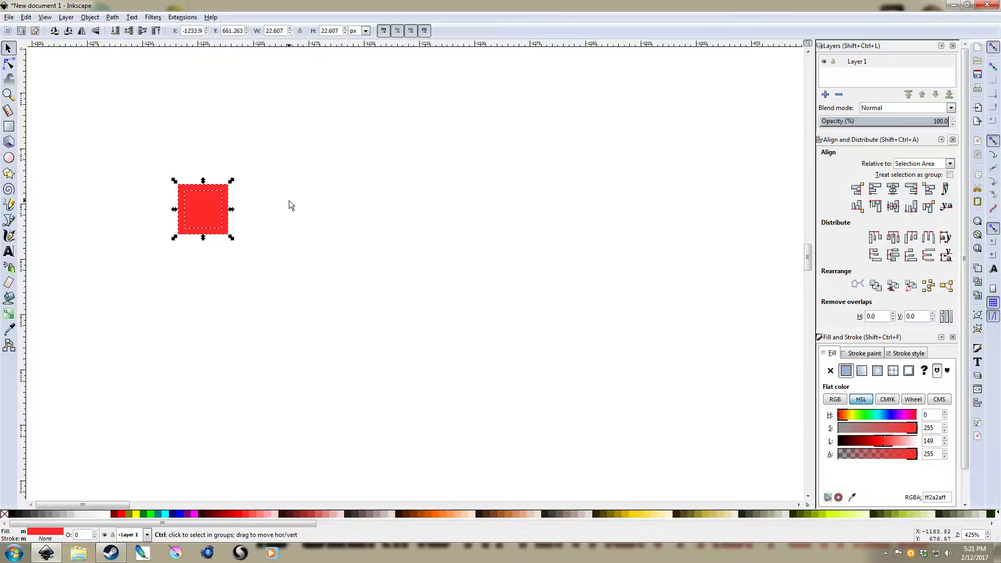
key(ctrl+minus)
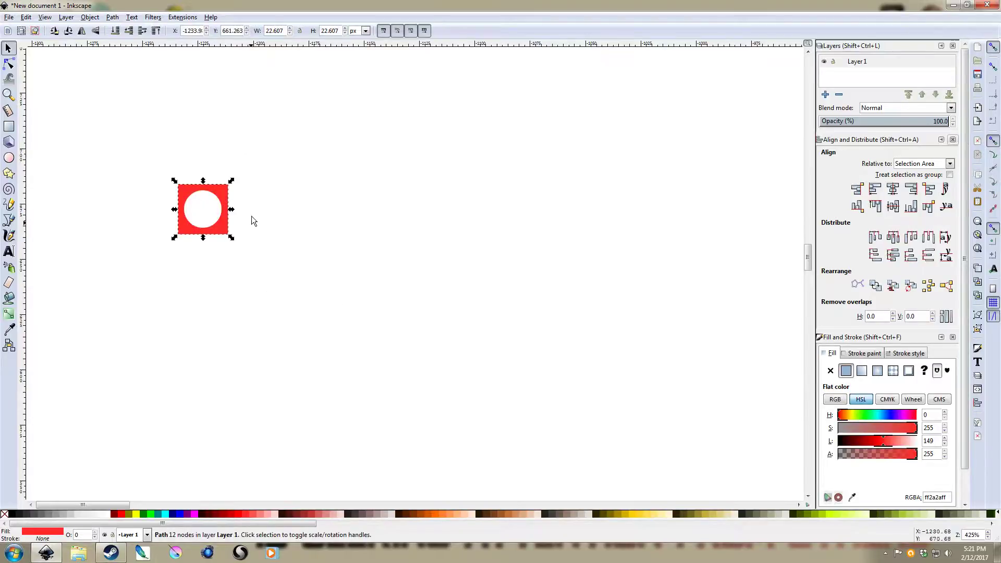
scroll(571, 248, down, 6)
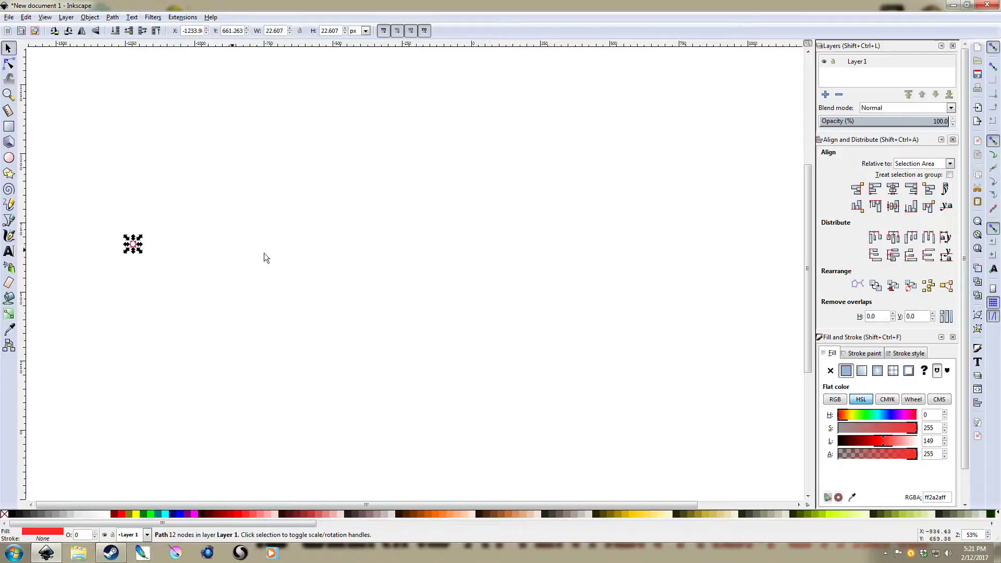
click(319, 258)
Step: Leave a copy of the holed marker far to the right at the same height
scroll(319, 258, down, 1)
scroll(152, 263, right, 3)
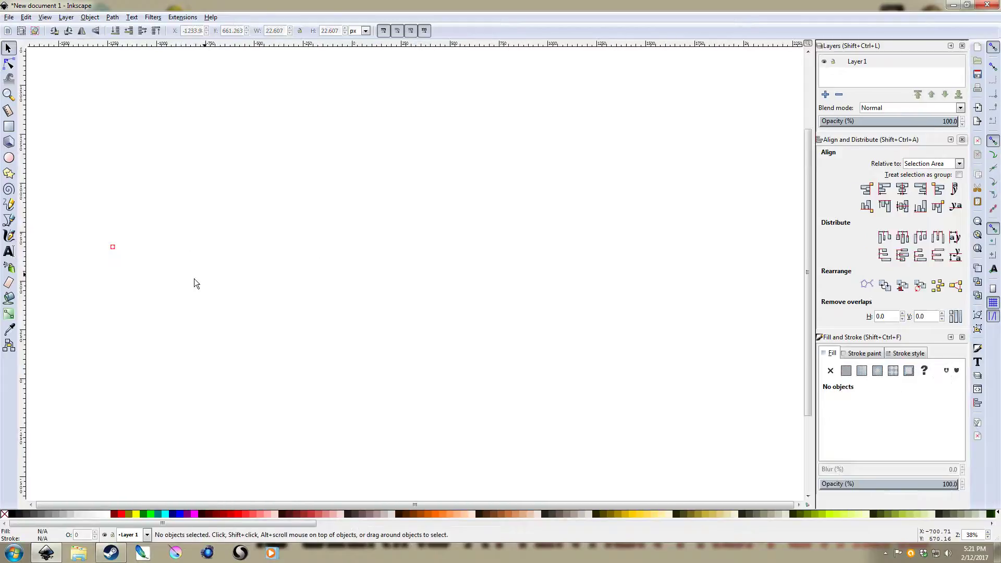
scroll(126, 246, right, 2)
click(34, 242)
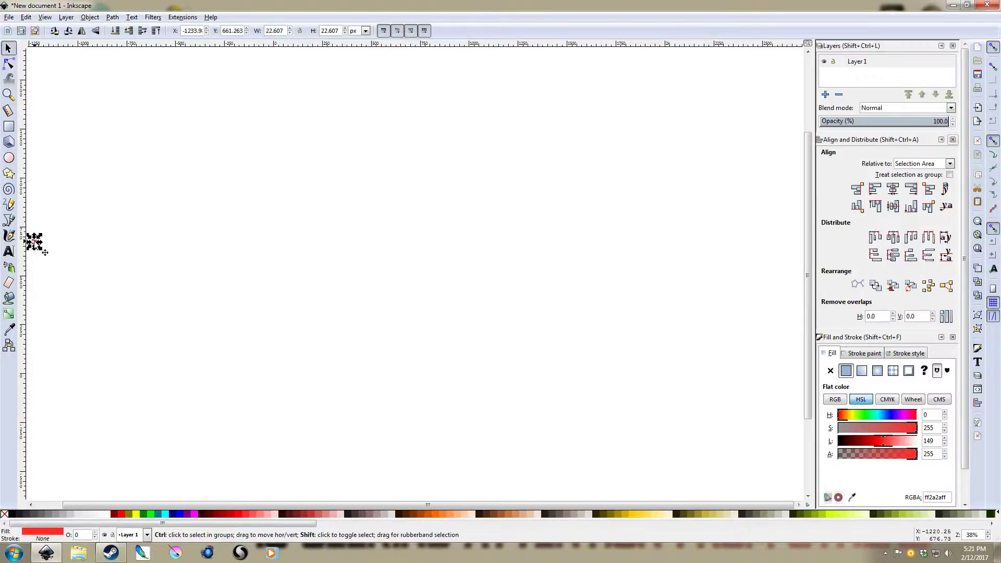
drag(45, 253, 732, 252)
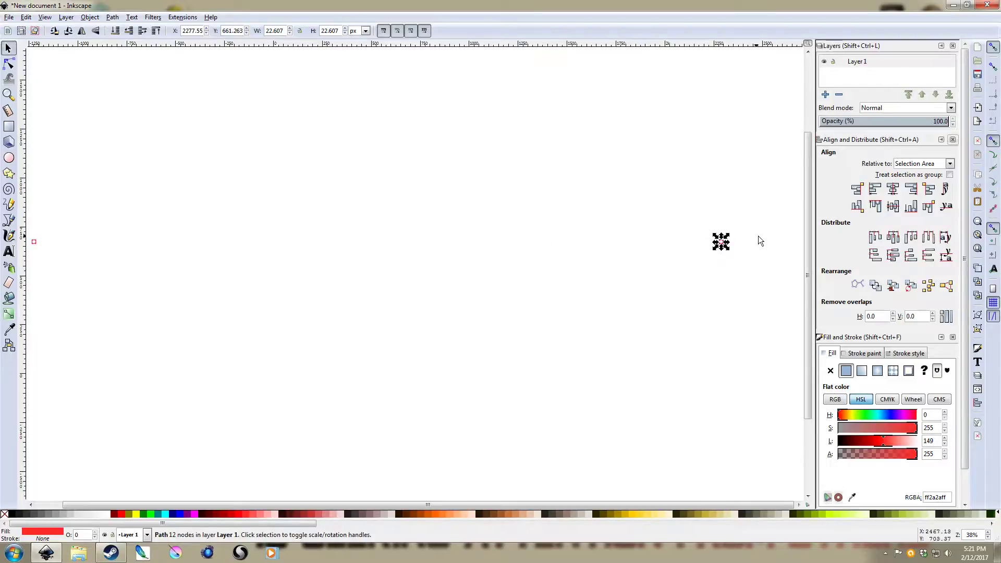
drag(331, 257, 376, 252)
click(407, 294)
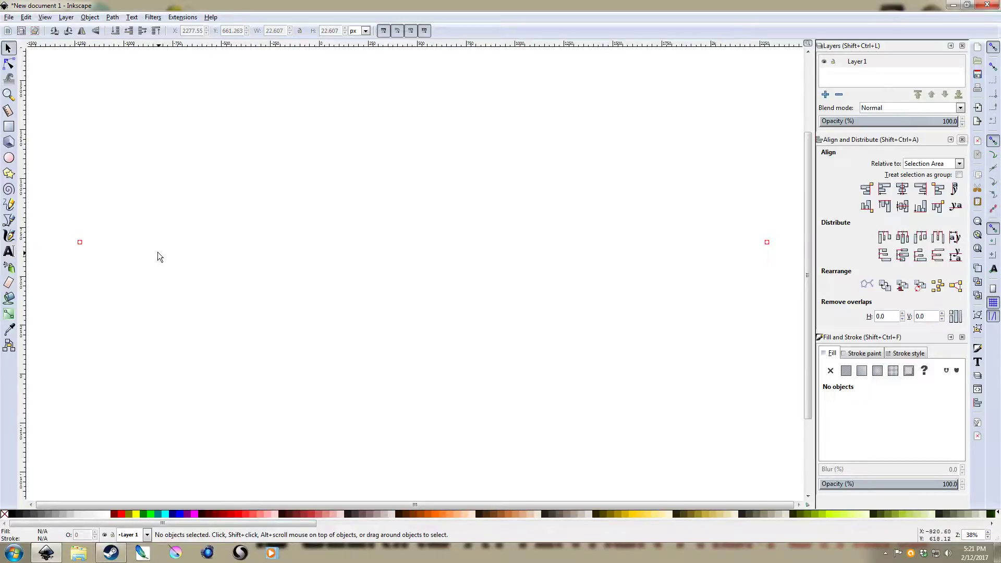
Step: Draw a straight horizontal line from just left of the left marker to past the right marker
key(b)
click(70, 242)
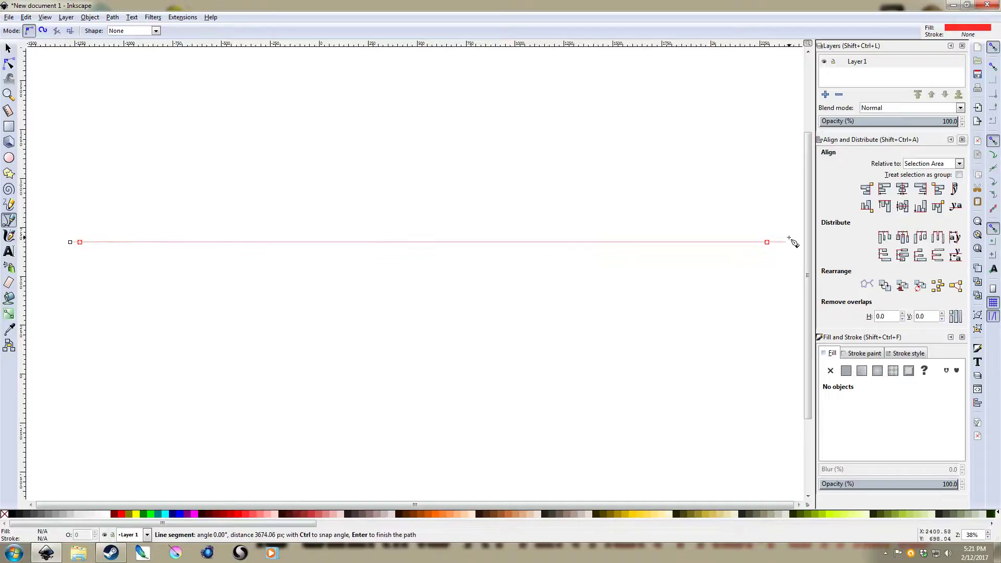
click(767, 242)
double_click(789, 242)
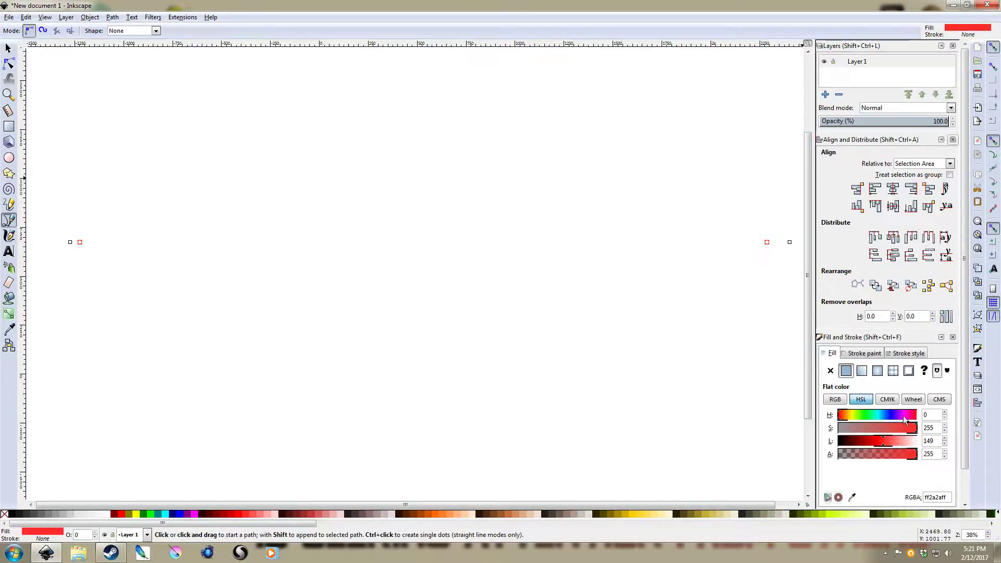
Step: Give the line a flat black stroke and no fill
click(864, 354)
click(847, 370)
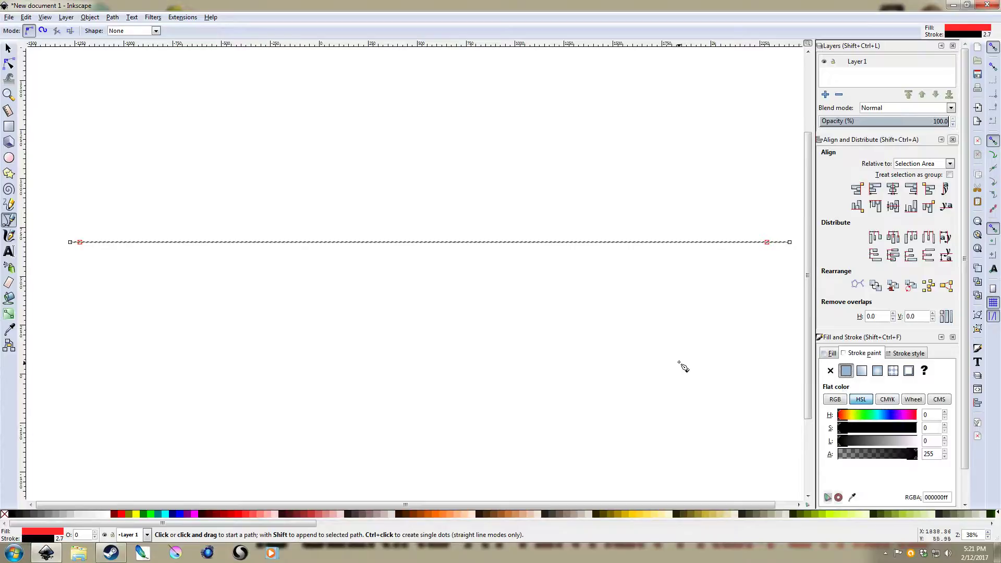
click(829, 353)
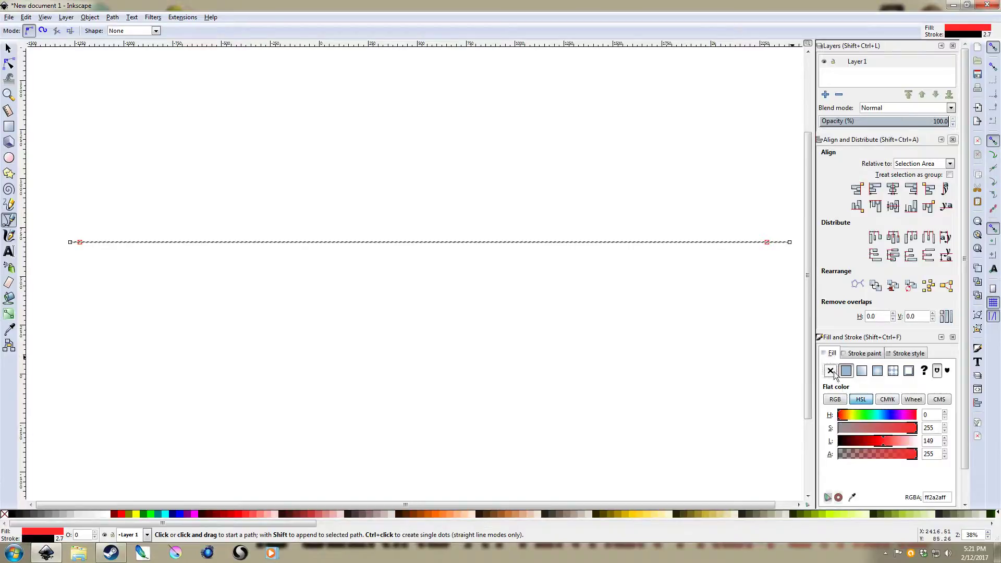
click(831, 371)
key(Escape)
key(s)
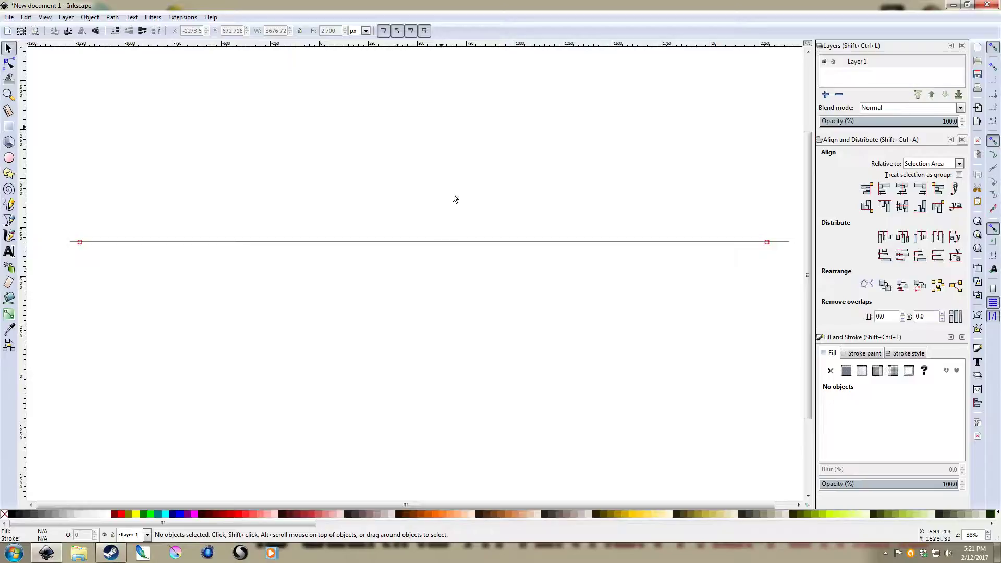
Step: Duplicate a marker to the horizon's midpoint, then place copies straight up near the top and down near the bottom
click(79, 242)
key(ctrl+d)
drag(86, 244, 429, 242)
click(450, 305)
scroll(436, 228, up, 2)
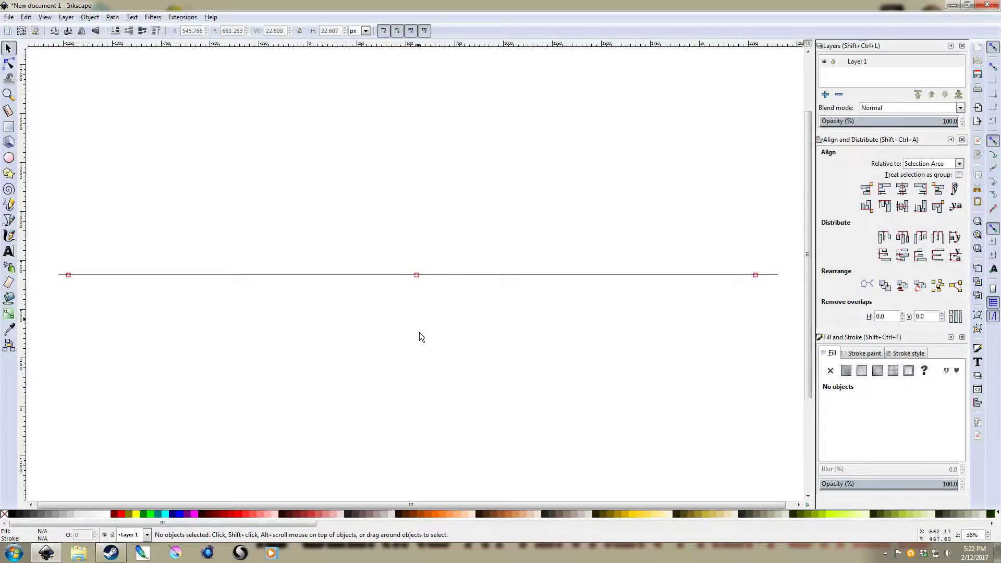
click(419, 278)
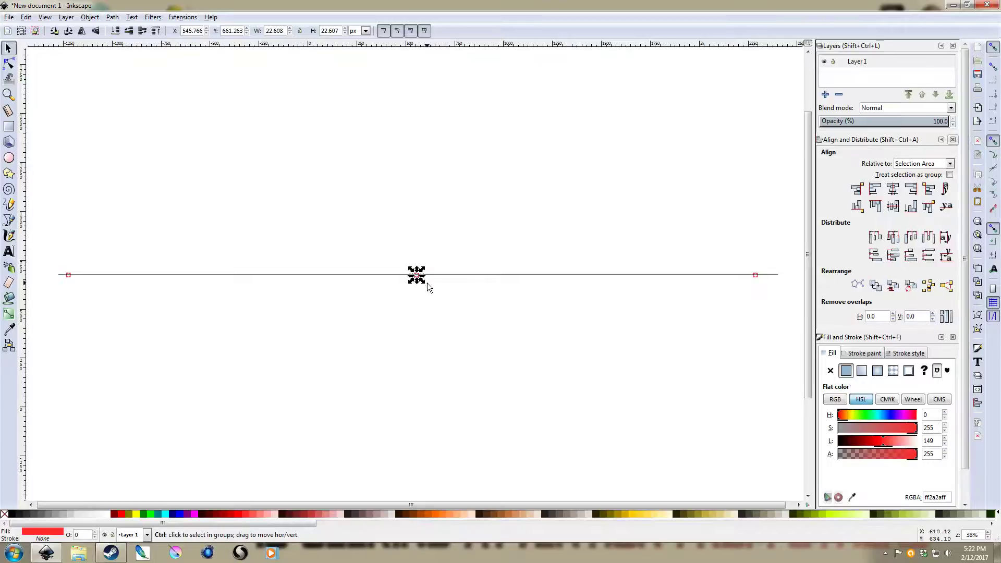
drag(421, 280, 428, 479)
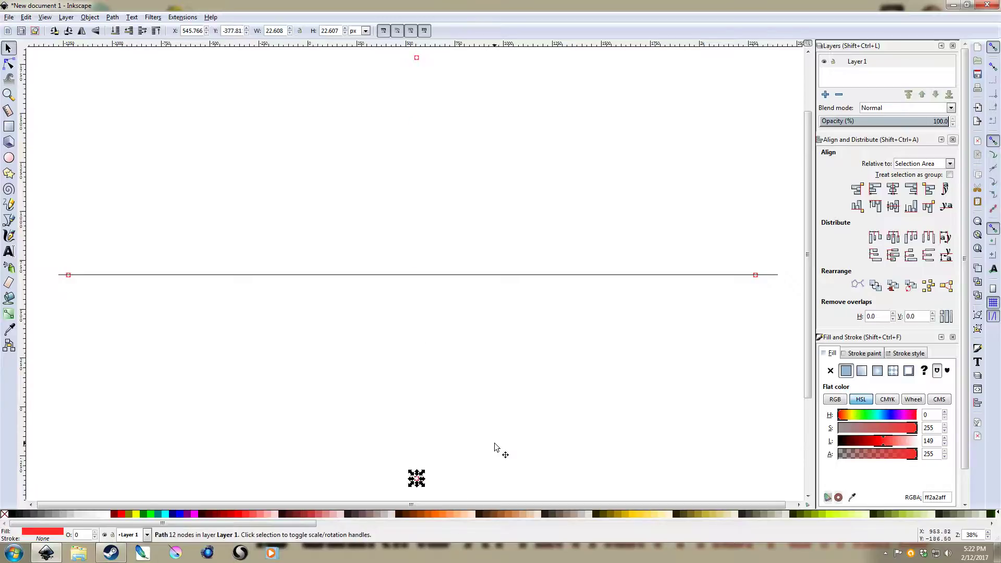
click(496, 448)
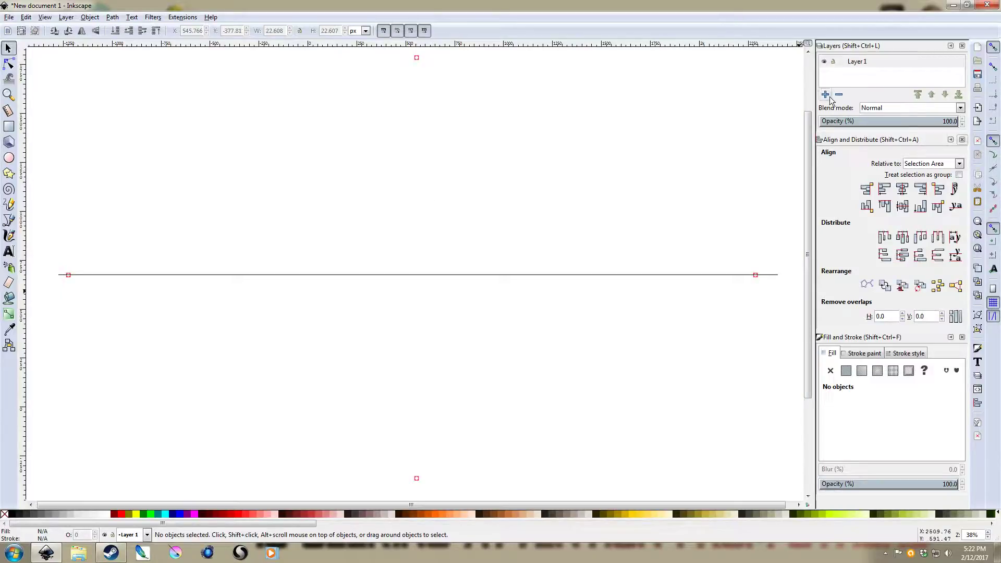
Step: Add Layer 2 and draw a tall ellipse from the top marker to the bottom marker
click(840, 65)
click(825, 95)
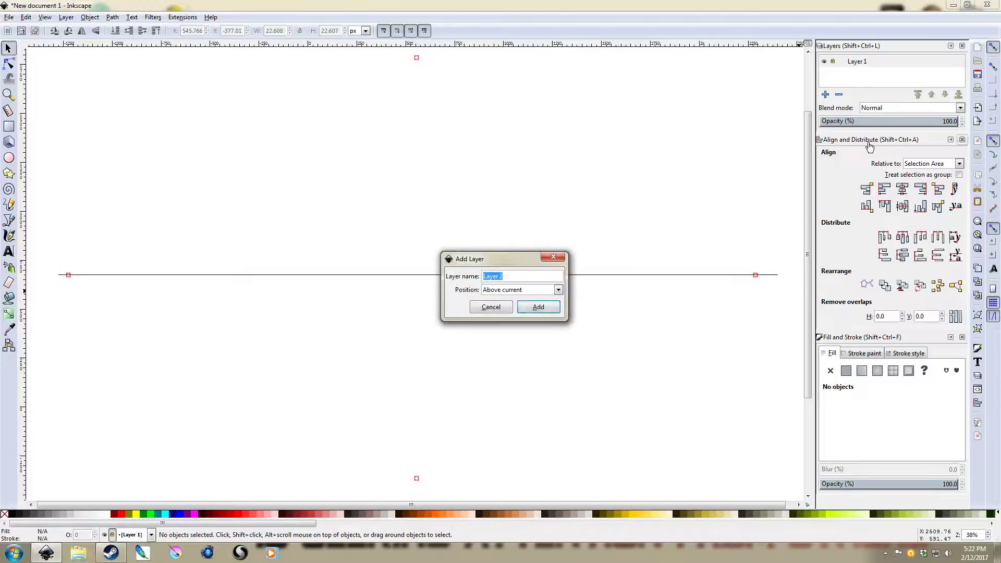
key(Return)
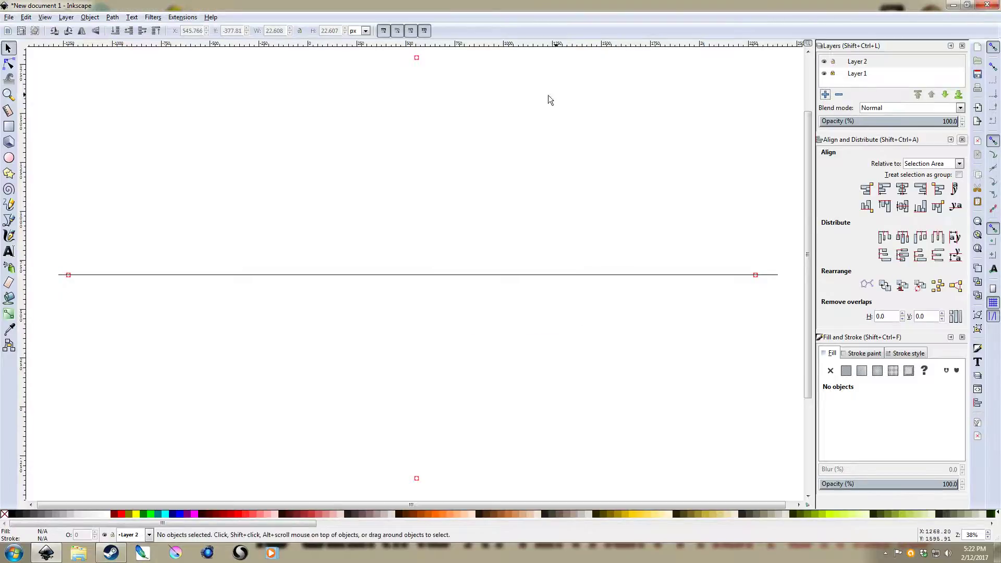
key(e)
drag(394, 130, 449, 304)
key(Escape)
drag(395, 63, 441, 477)
Step: Pull the ellipse's top edge down so it sits exactly on the top marker
key(s)
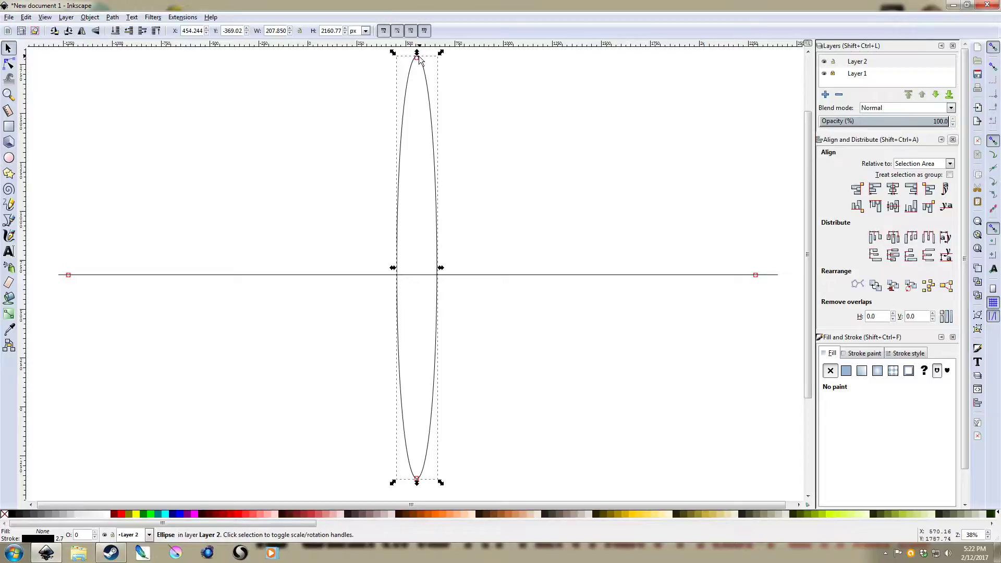
drag(417, 55, 417, 57)
click(502, 101)
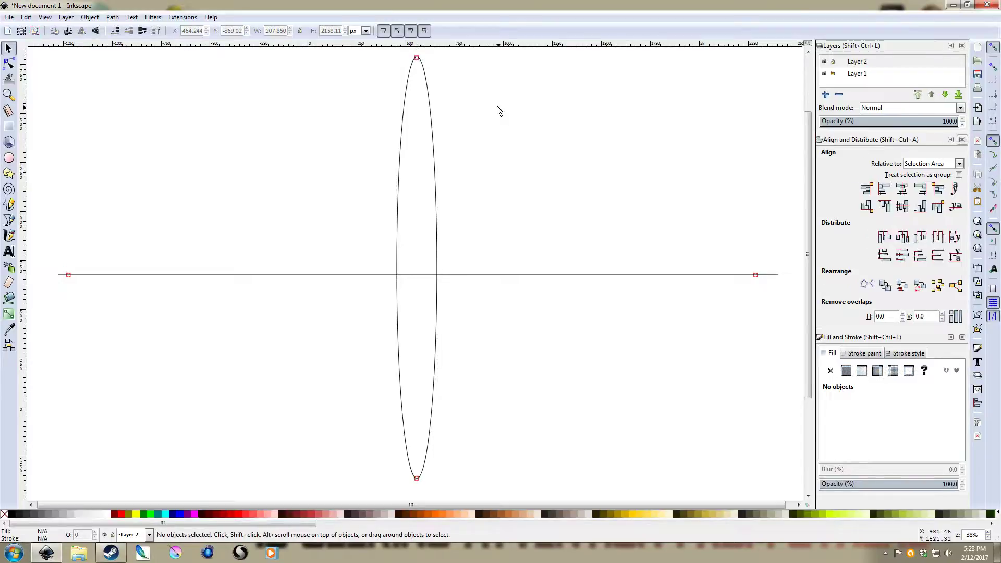
scroll(422, 53, up, 8)
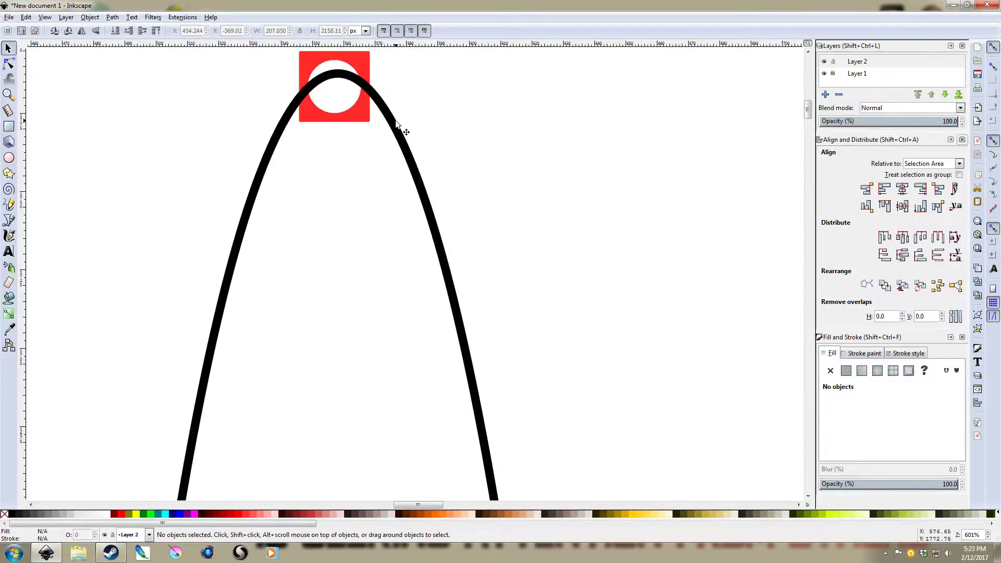
click(391, 123)
drag(336, 68, 335, 74)
click(459, 166)
scroll(441, 261, down, 8)
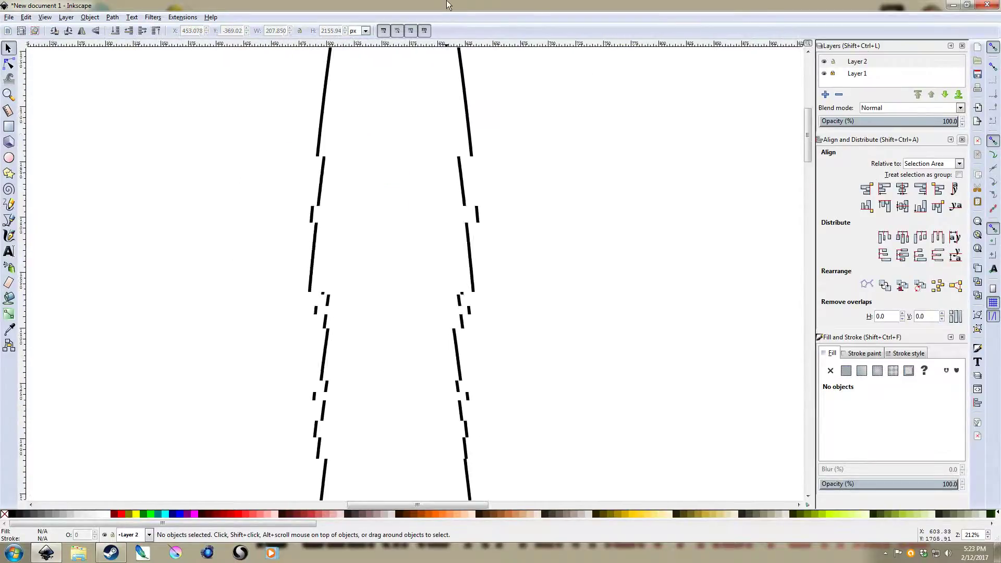
scroll(470, 373, down, 10)
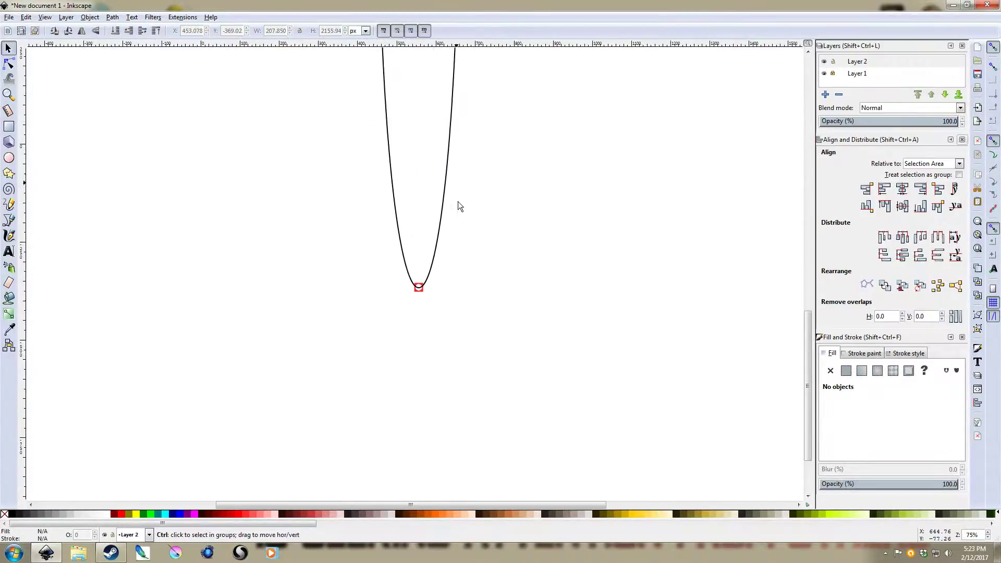
scroll(464, 338, up, 2)
scroll(455, 182, down, 2)
scroll(476, 167, up, 3)
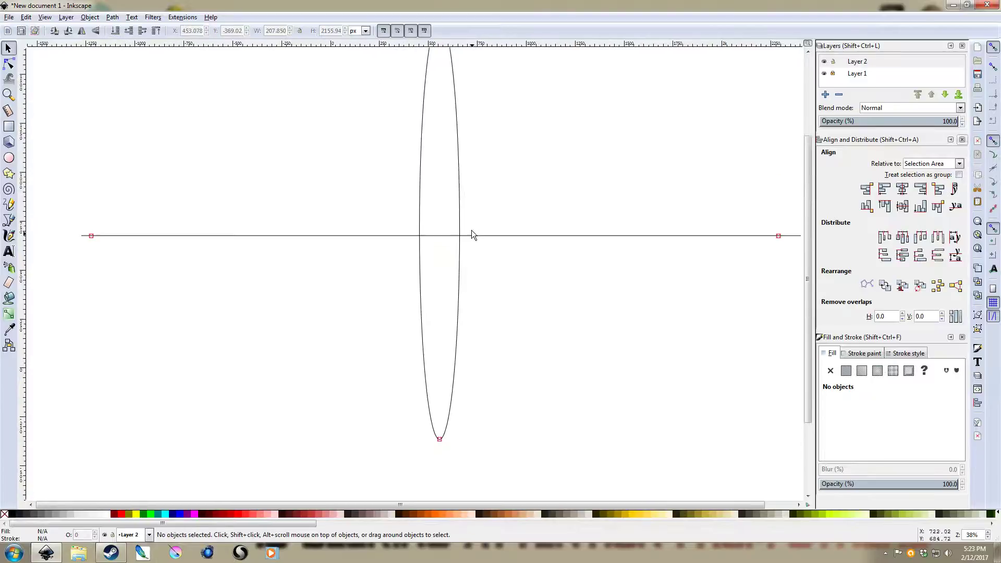
Step: Lower Layer 2's opacity to about 50.8%
click(459, 186)
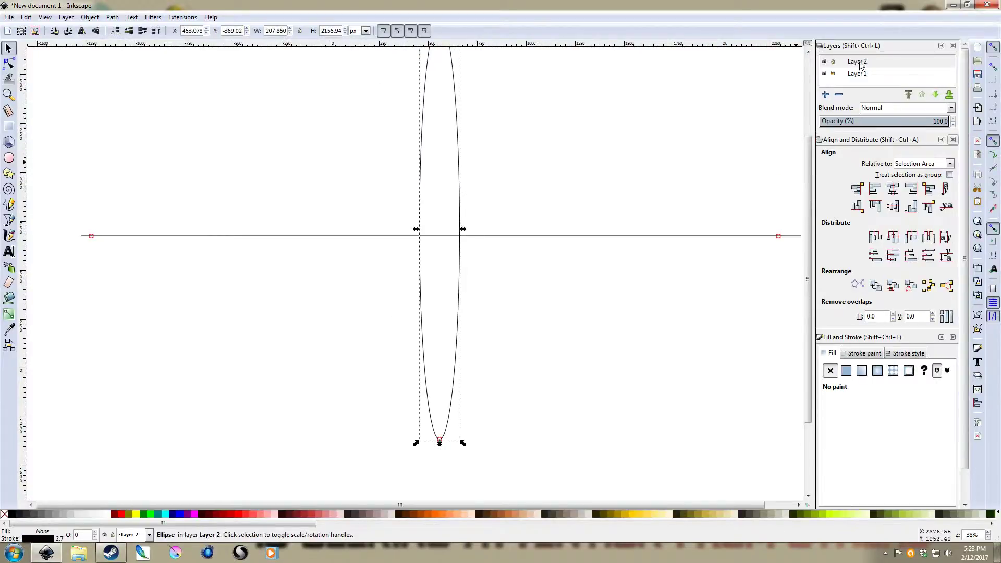
drag(875, 121, 885, 121)
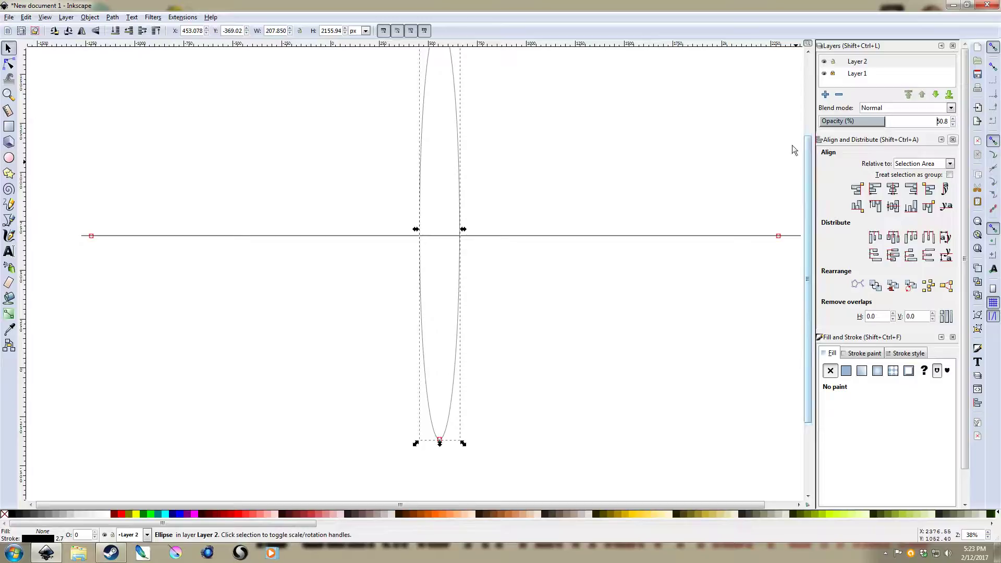
key(Escape)
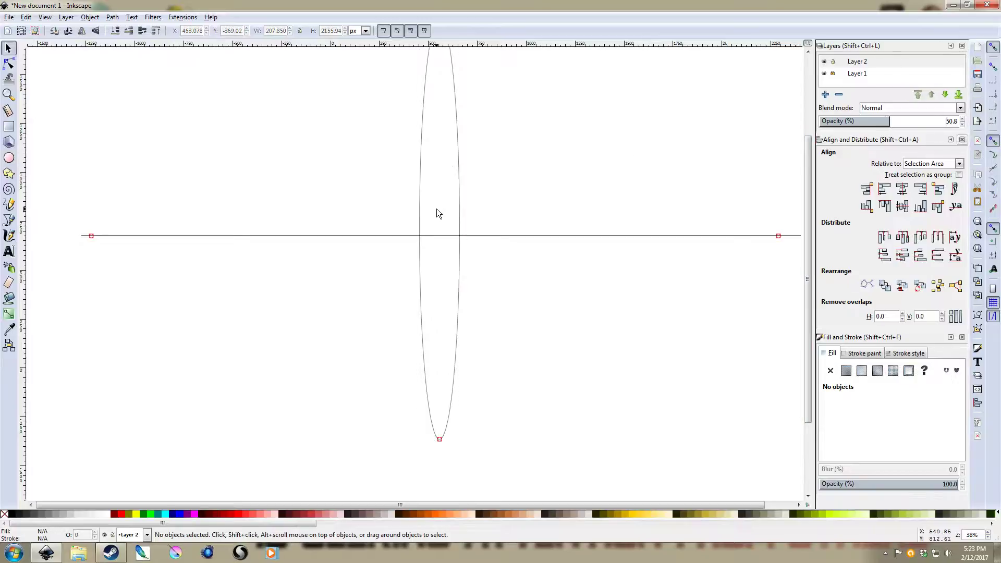
click(460, 174)
scroll(467, 198, up, 2)
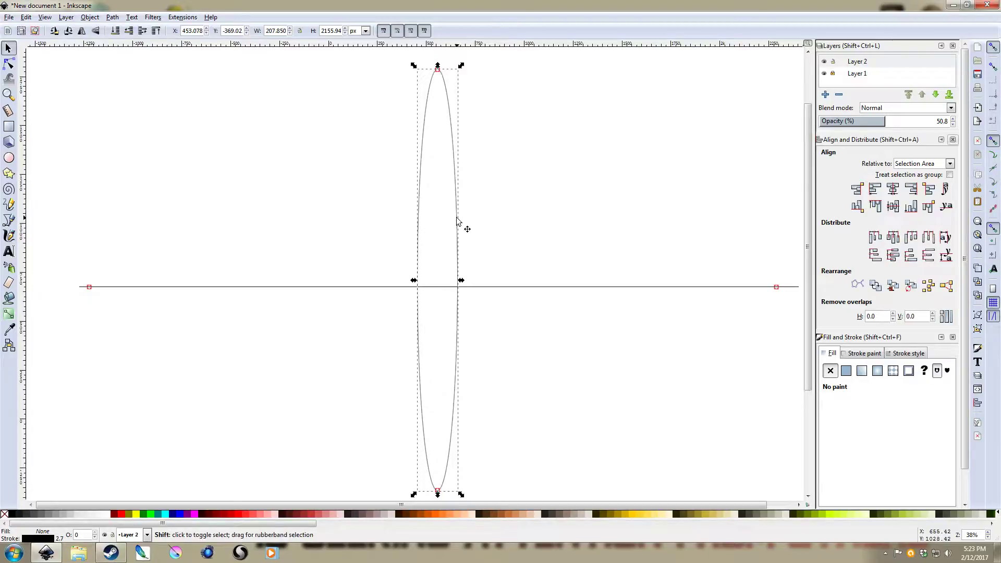
drag(460, 225, 454, 224)
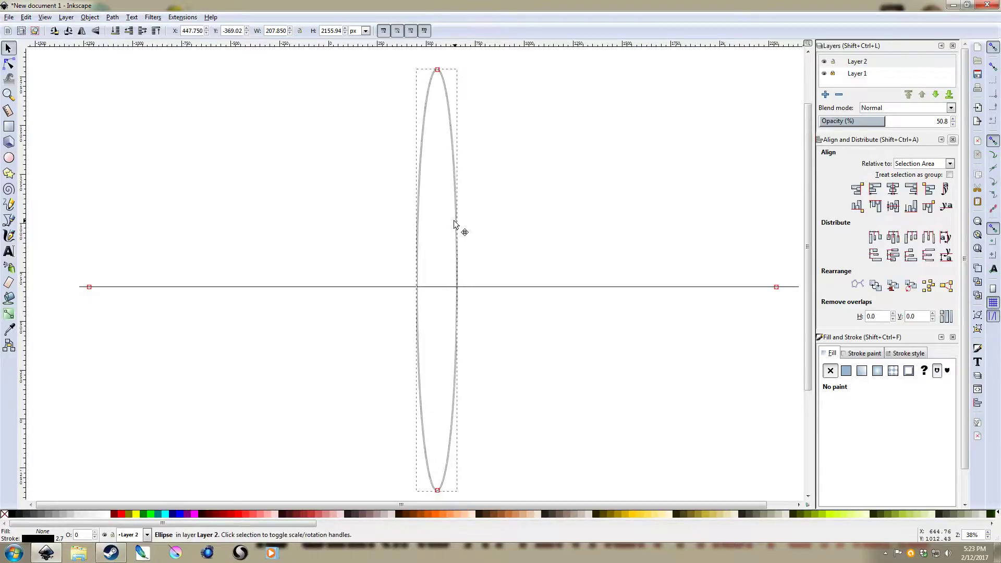
key(Escape)
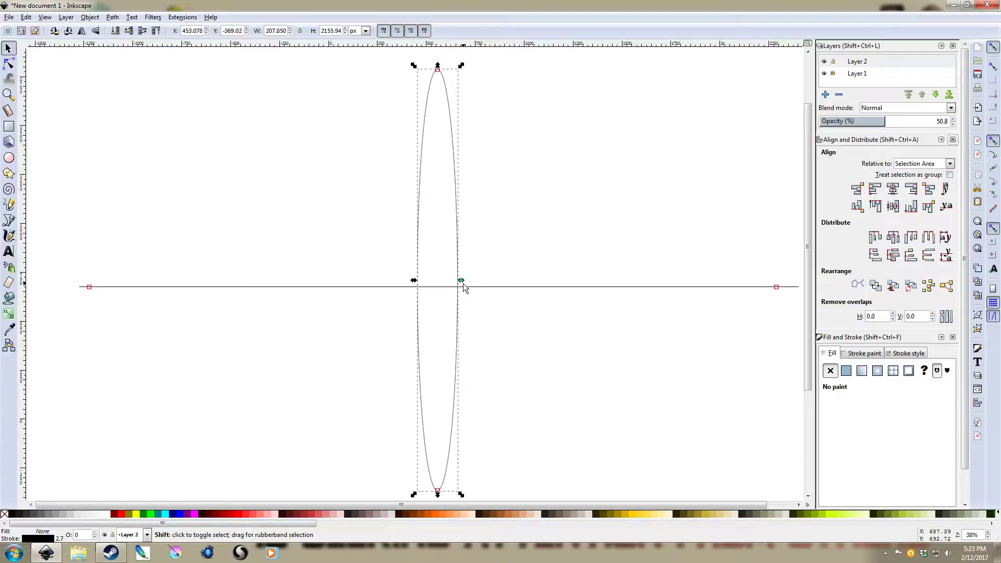
Step: Narrow the ellipse symmetrically, then widen duplicated copies into a fan up to about 3010 px wide
drag(462, 282, 637, 282)
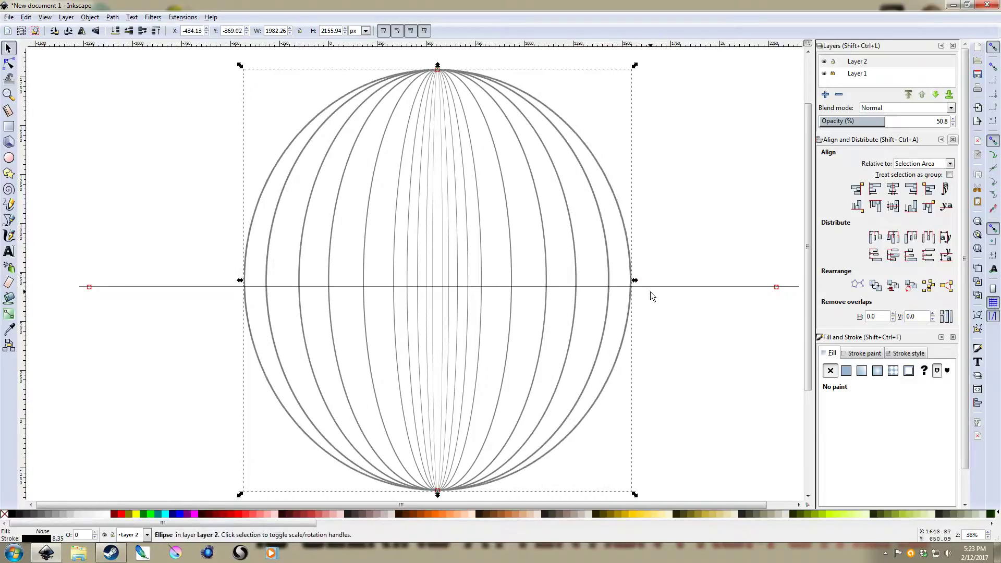
drag(634, 280, 737, 299)
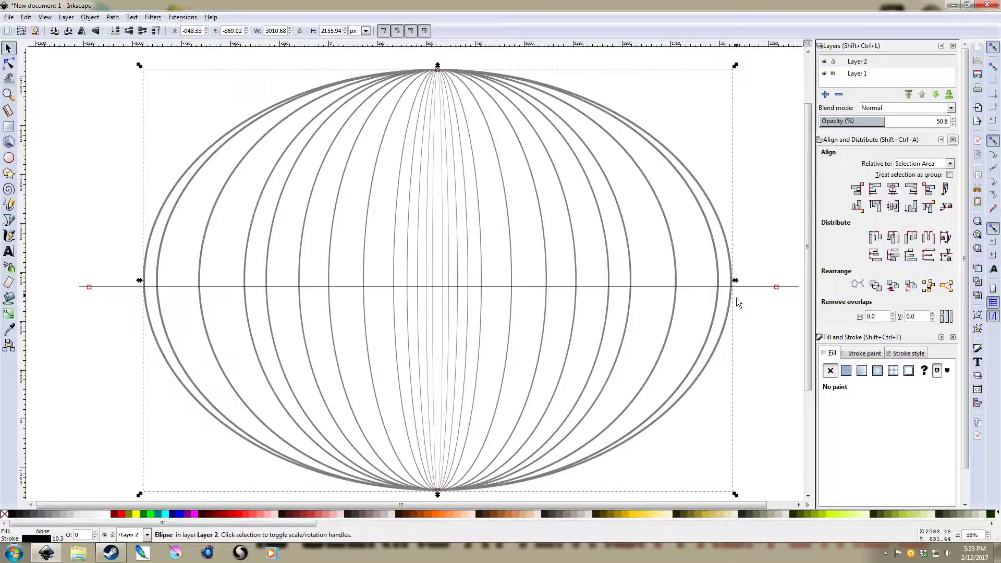
Step: Select all 13 ellipses and set their stroke width to 1 pt
click(728, 209)
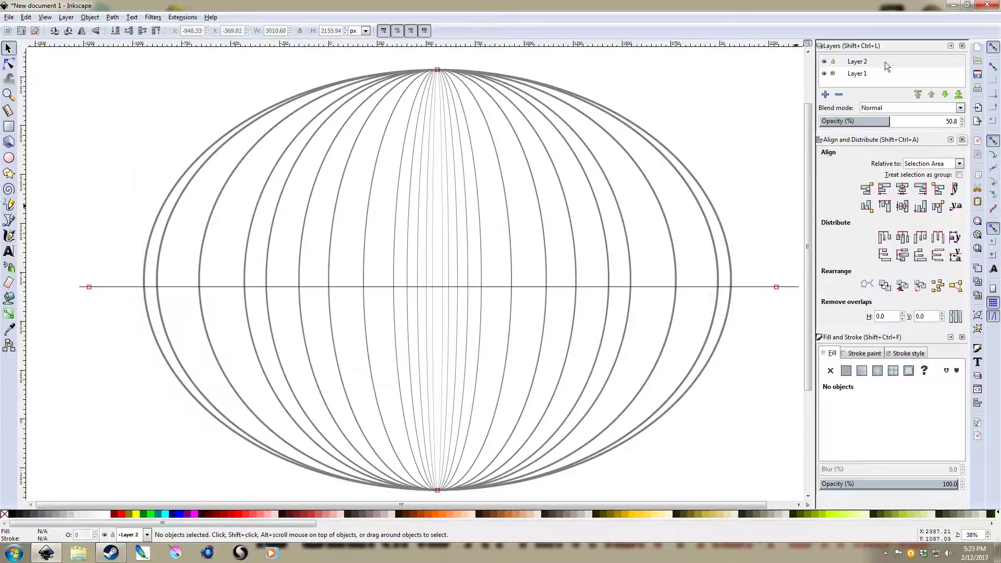
key(ctrl+a)
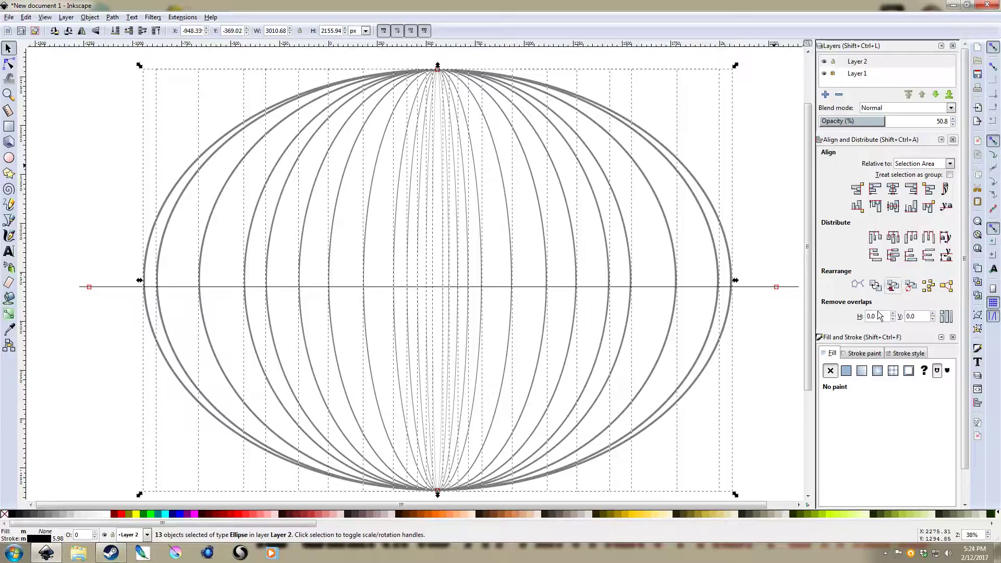
click(865, 354)
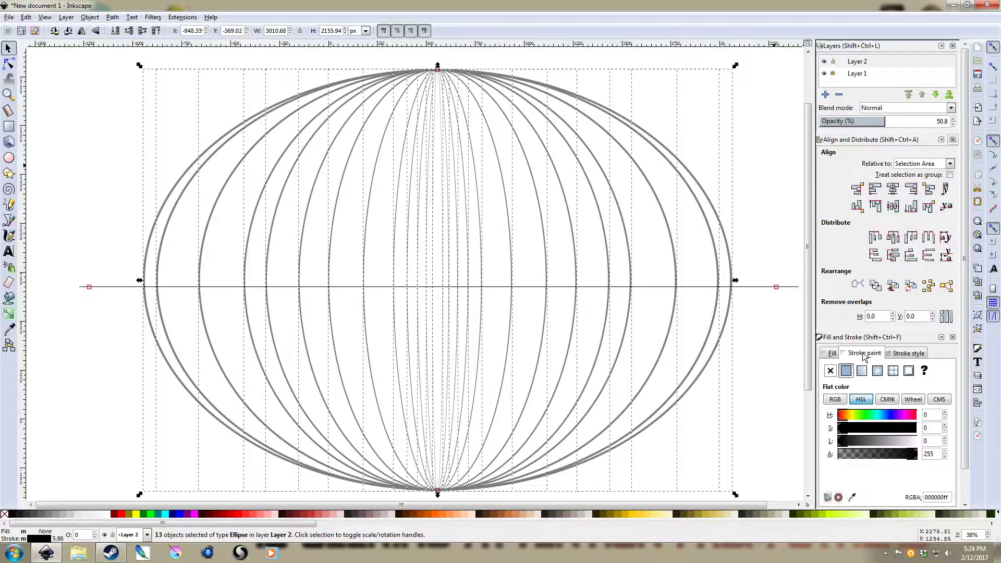
click(908, 353)
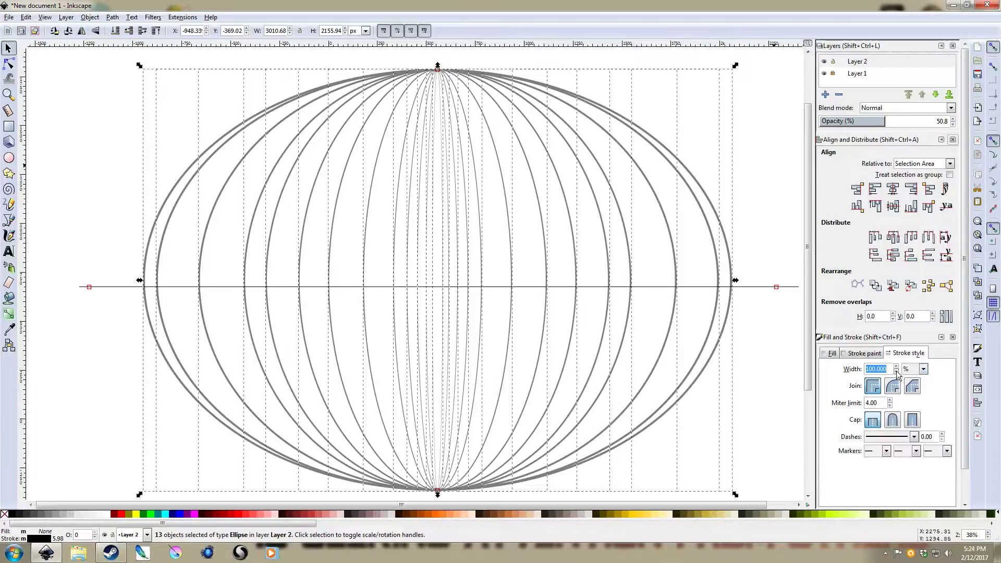
click(923, 369)
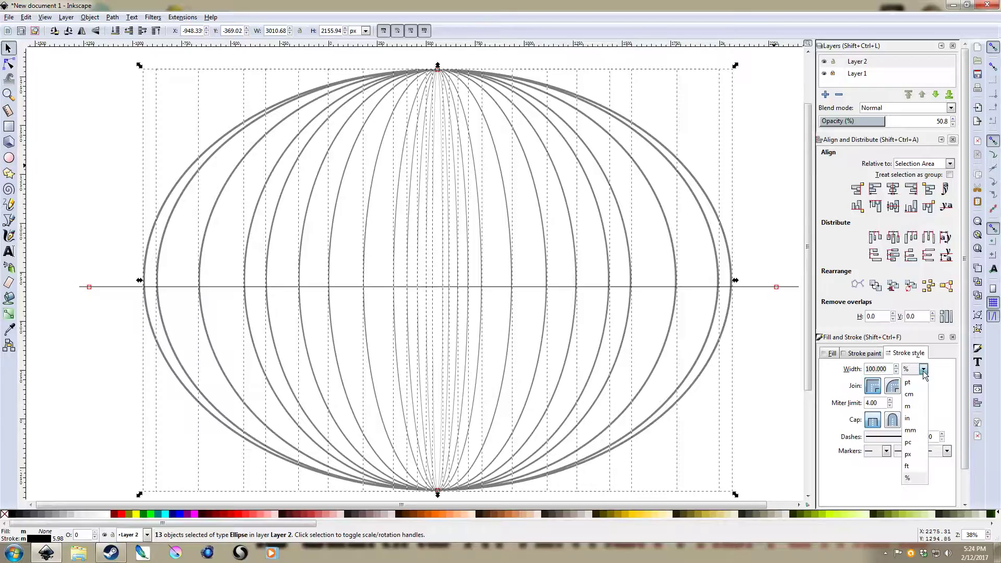
click(916, 395)
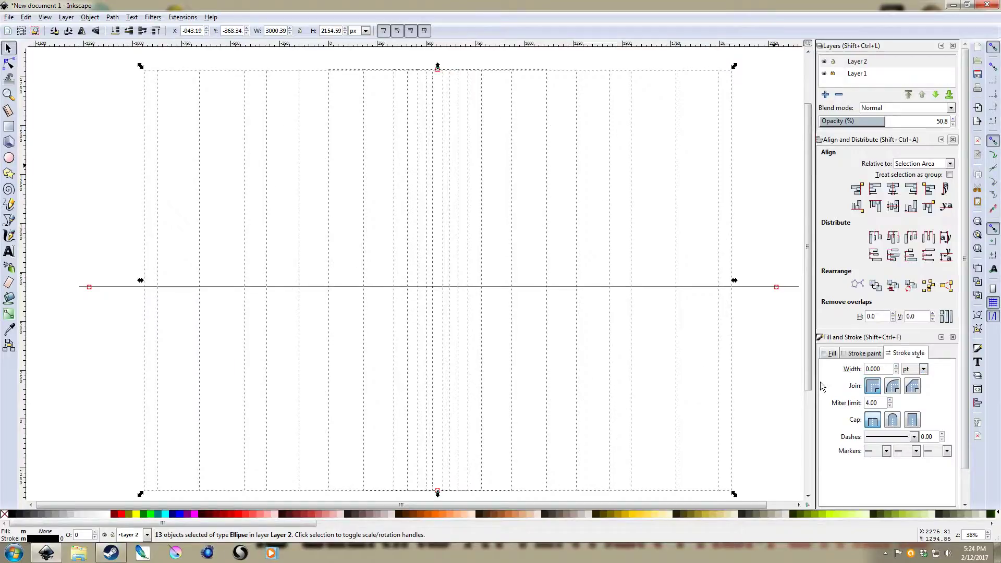
key(1)
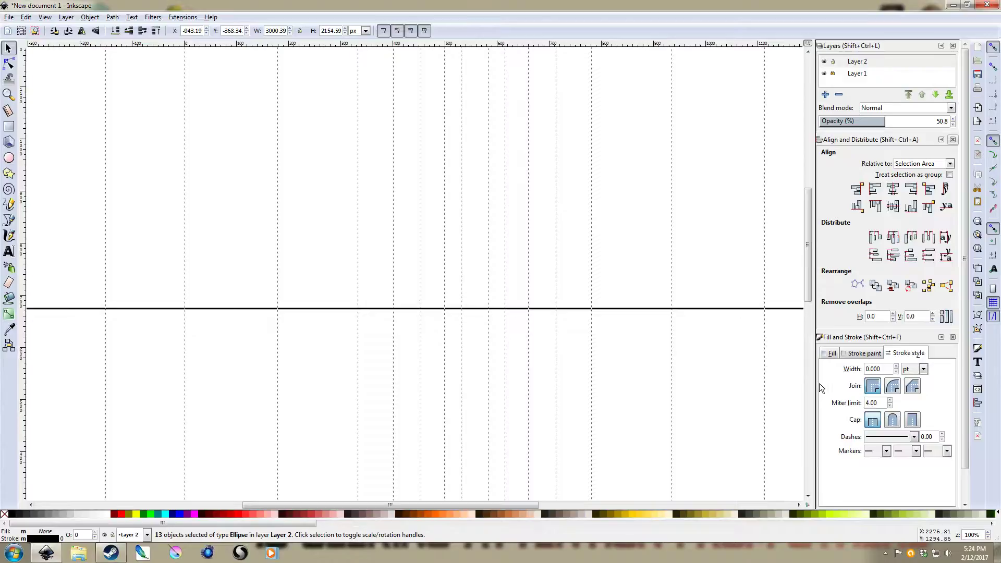
scroll(772, 387, down, 7)
double_click(889, 366)
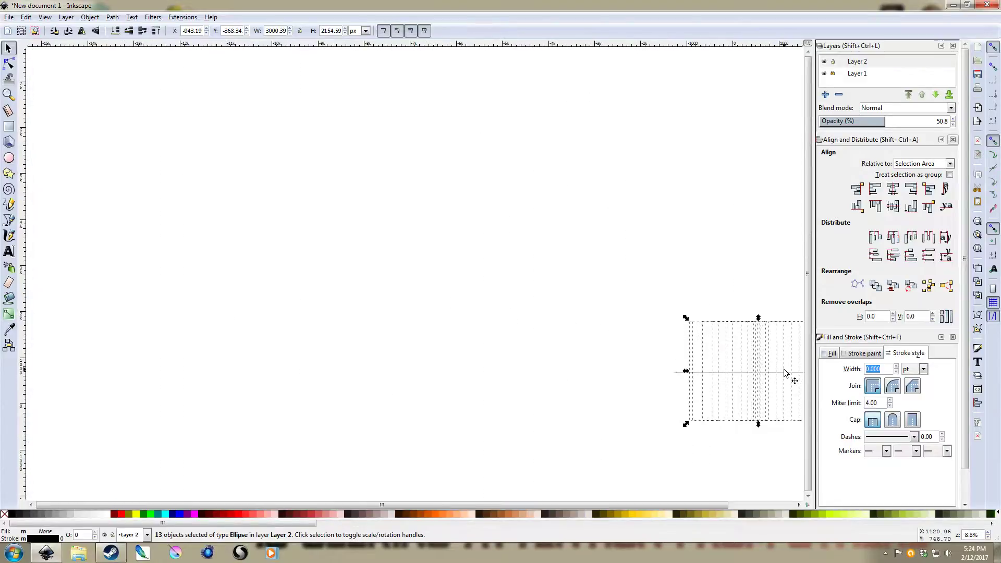
text(1)
key(Return)
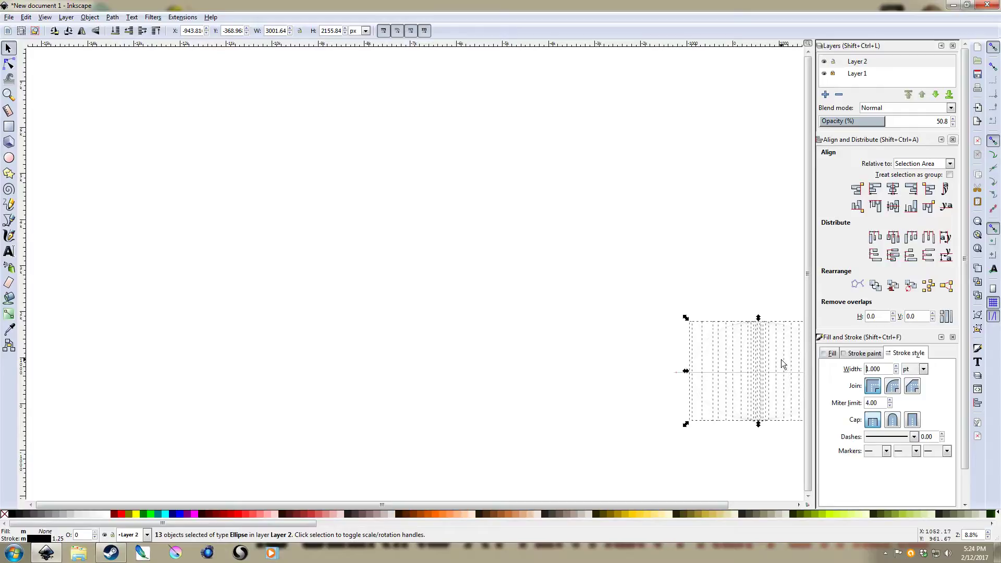
scroll(765, 365, up, 4)
scroll(751, 359, up, 3)
scroll(598, 316, down, 2)
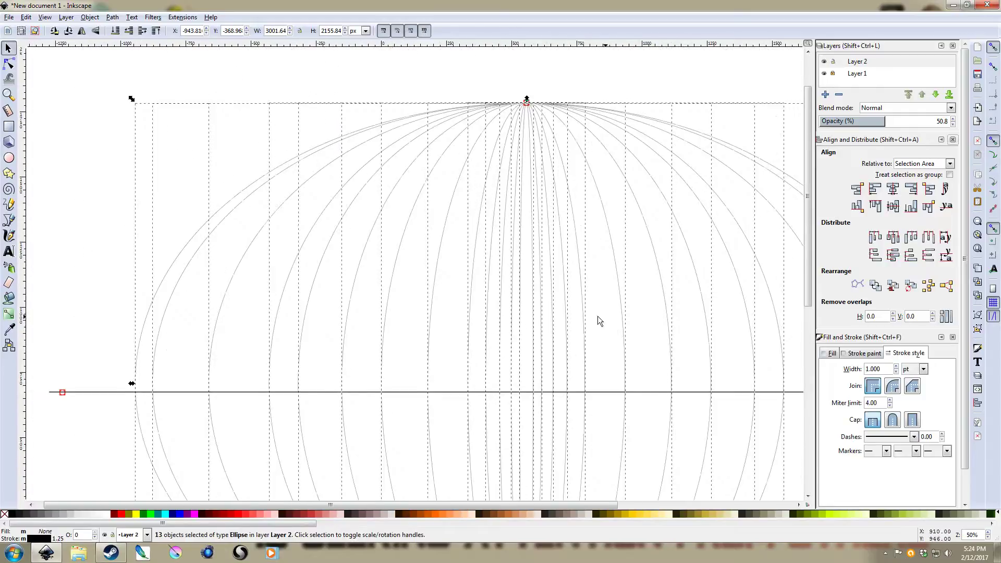
scroll(517, 225, down, 1)
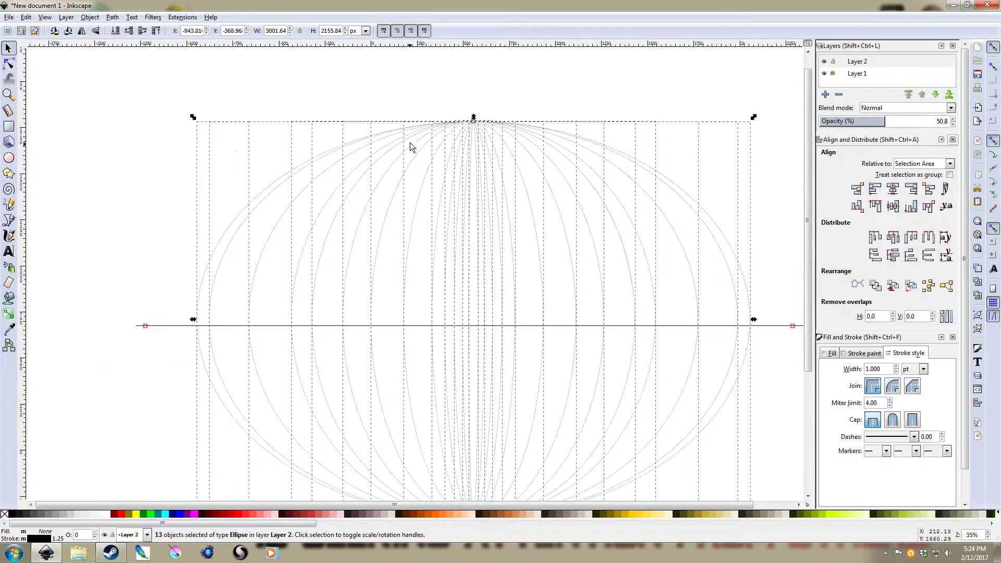
click(260, 102)
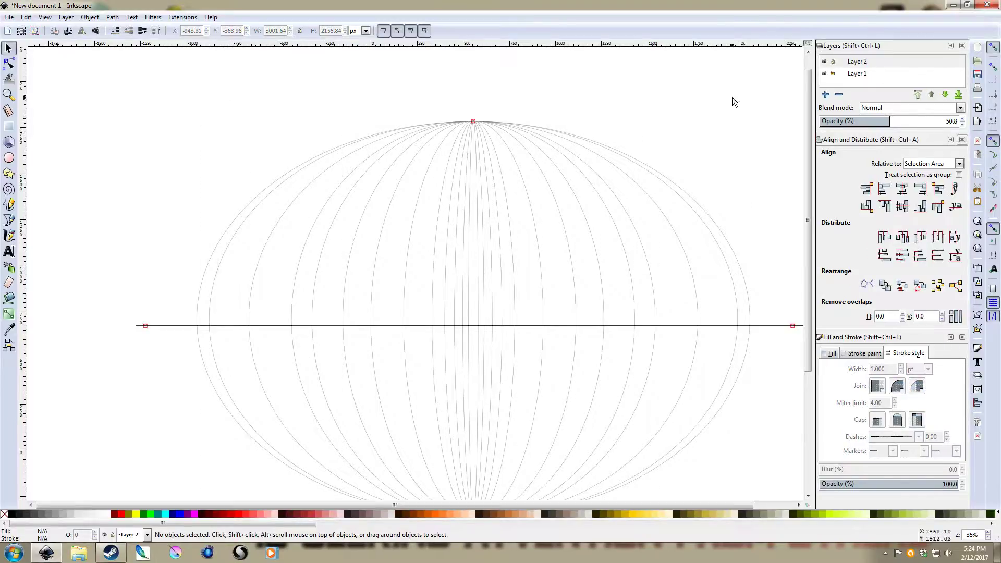
Step: Rename Layer 2 to 'Guidelines' from its right-click menu
right_click(857, 63)
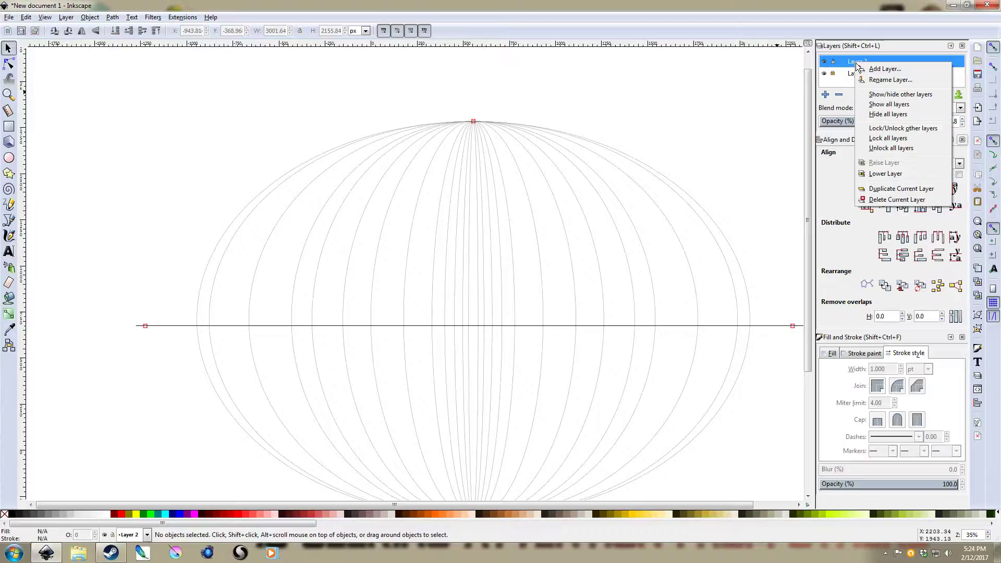
click(890, 80)
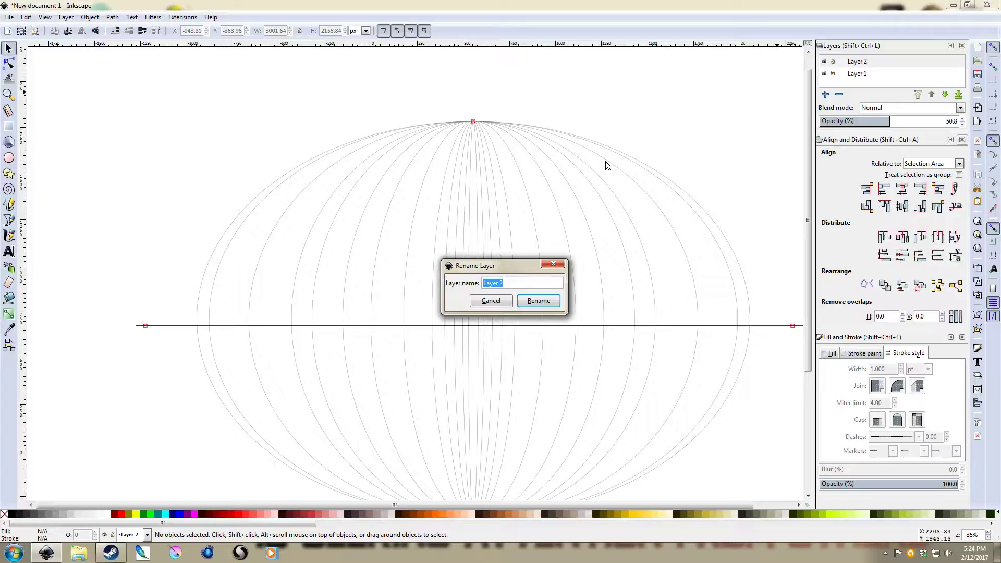
text(Guidelines)
key(Return)
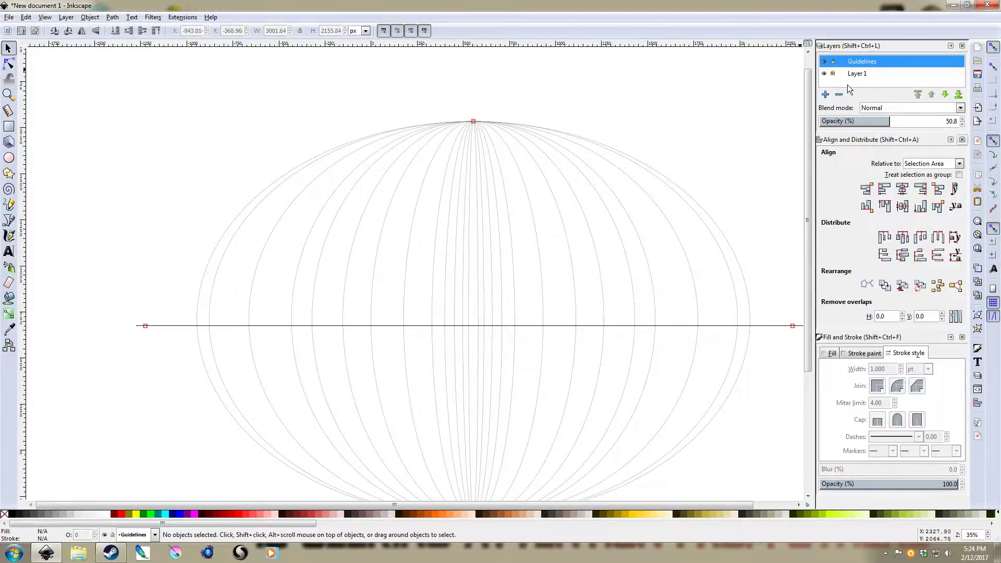
scroll(321, 108, down, 1)
scroll(452, 123, left, 1)
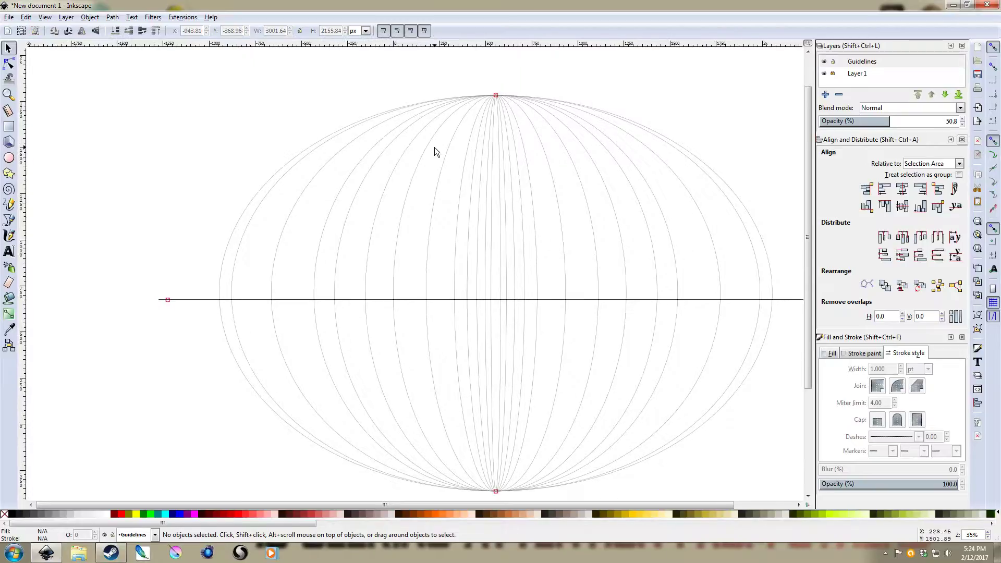
Step: Draw lines from a peak above the horizon out past the left and right vanishing points
key(b)
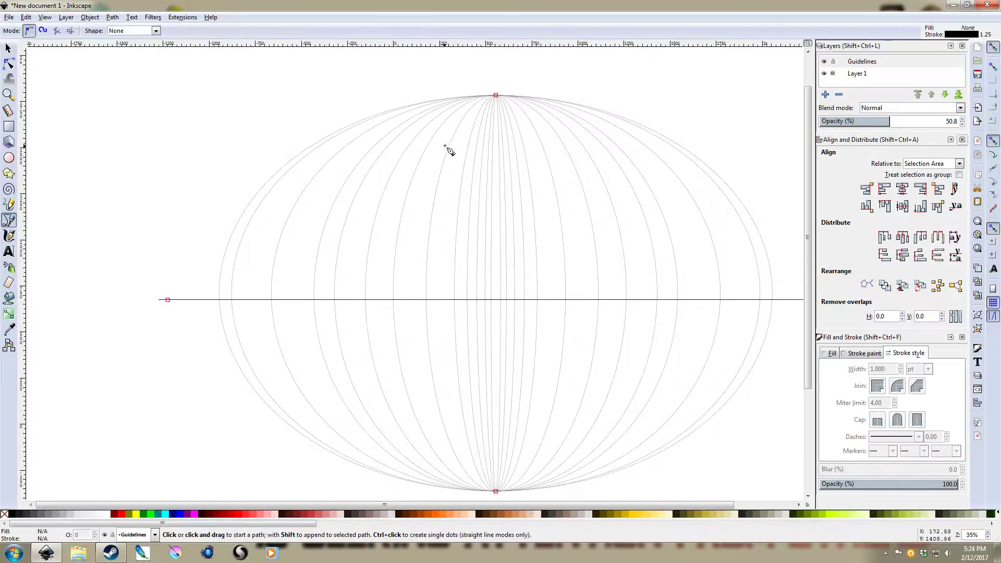
click(454, 135)
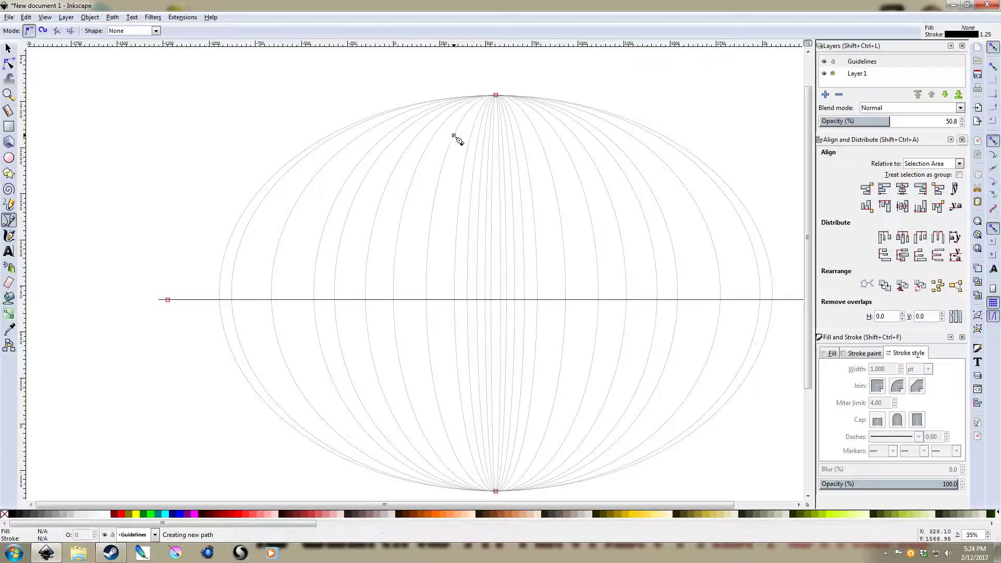
double_click(94, 343)
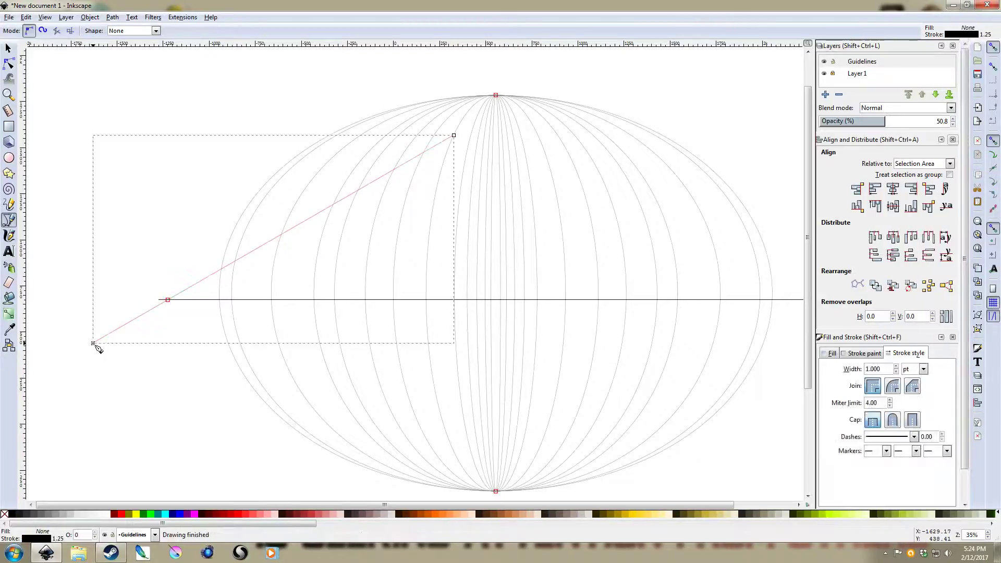
click(455, 136)
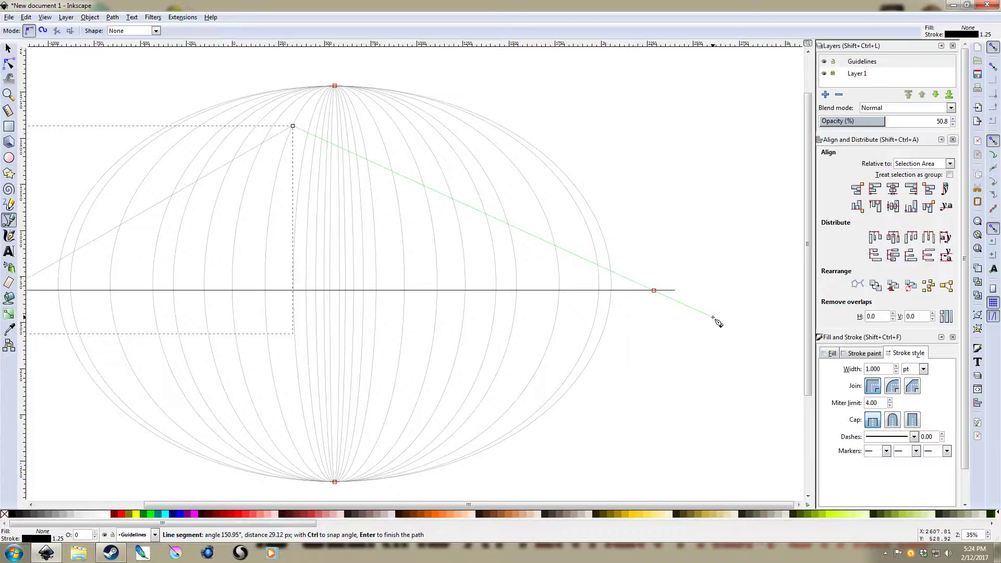
double_click(717, 320)
drag(267, 328, 320, 268)
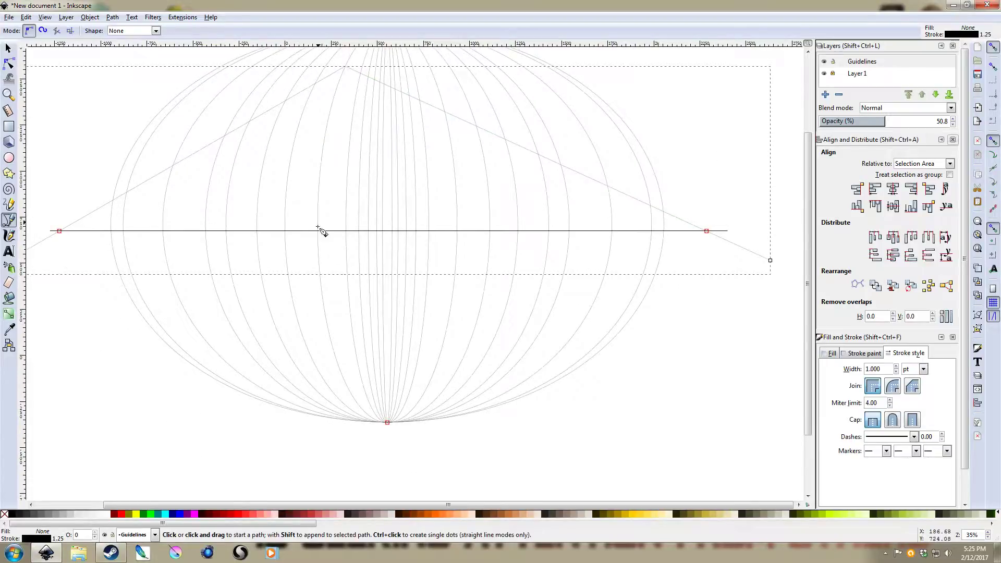
Step: Draw lines from a point below the horizon out past the right and left vanishing points, then deselect
click(333, 351)
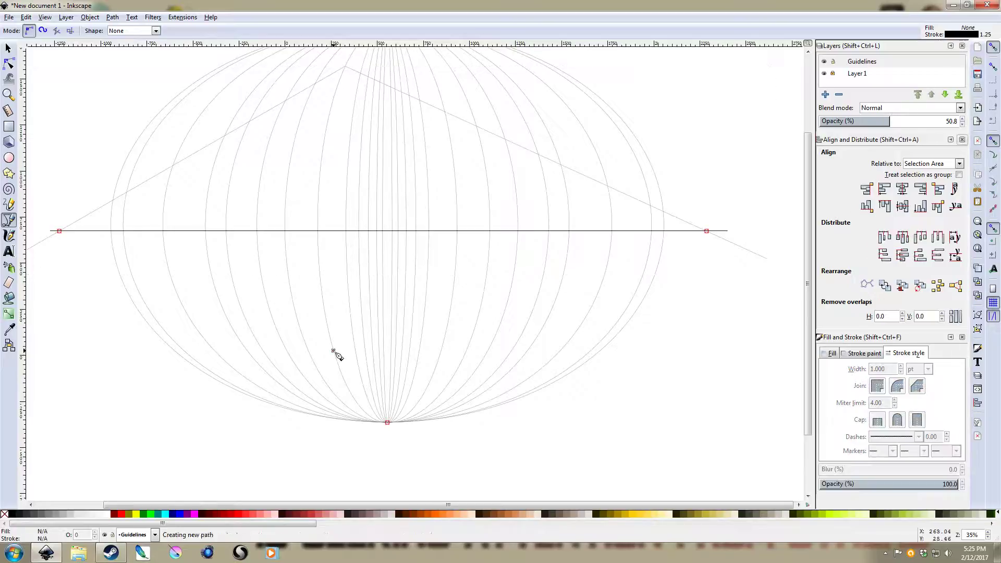
double_click(773, 211)
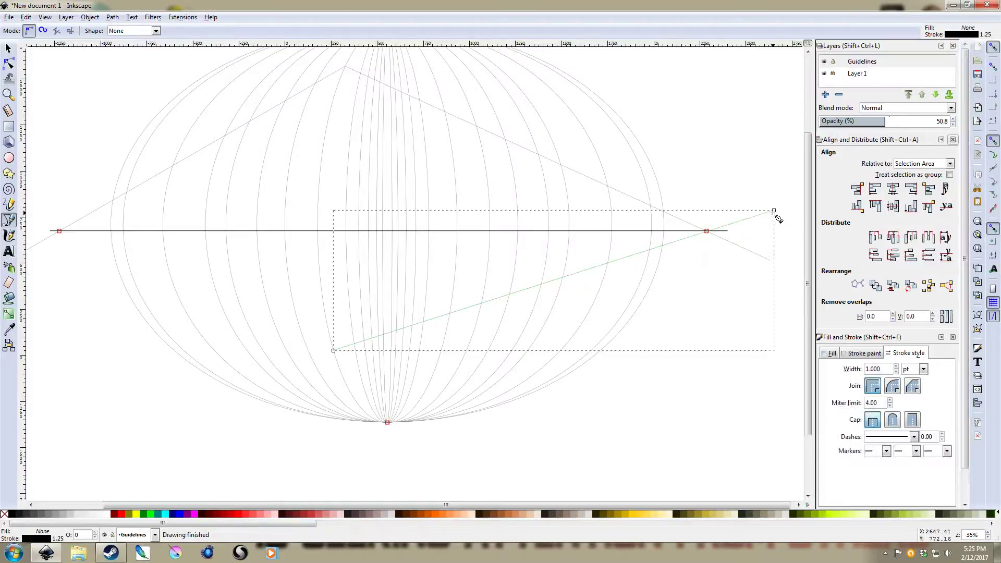
click(334, 350)
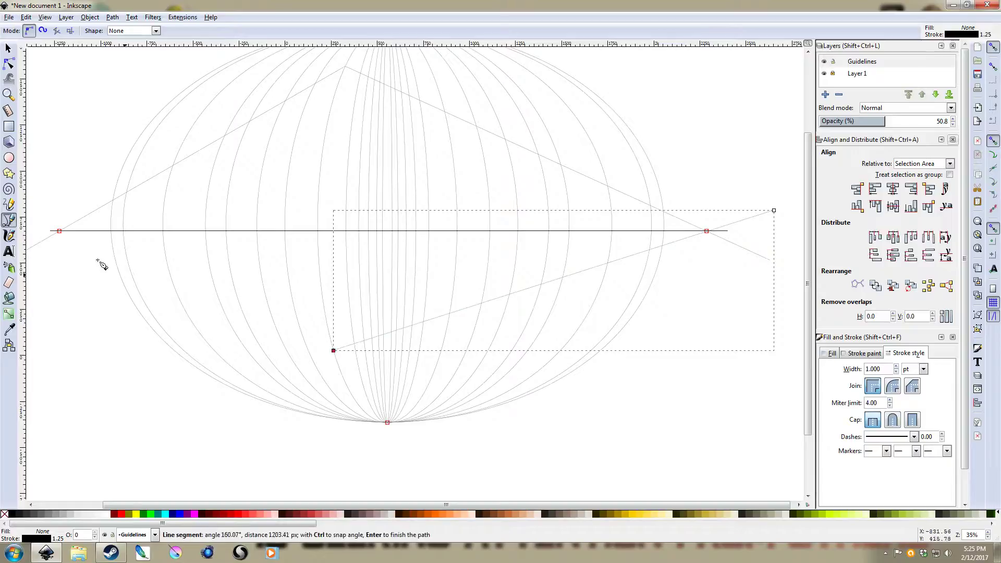
click(33, 221)
key(Return)
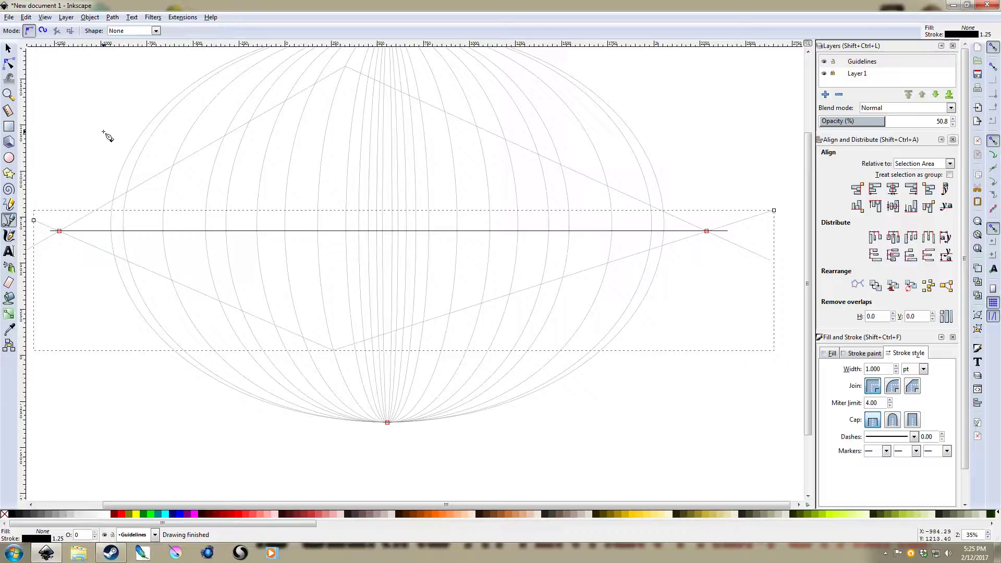
drag(136, 133, 183, 144)
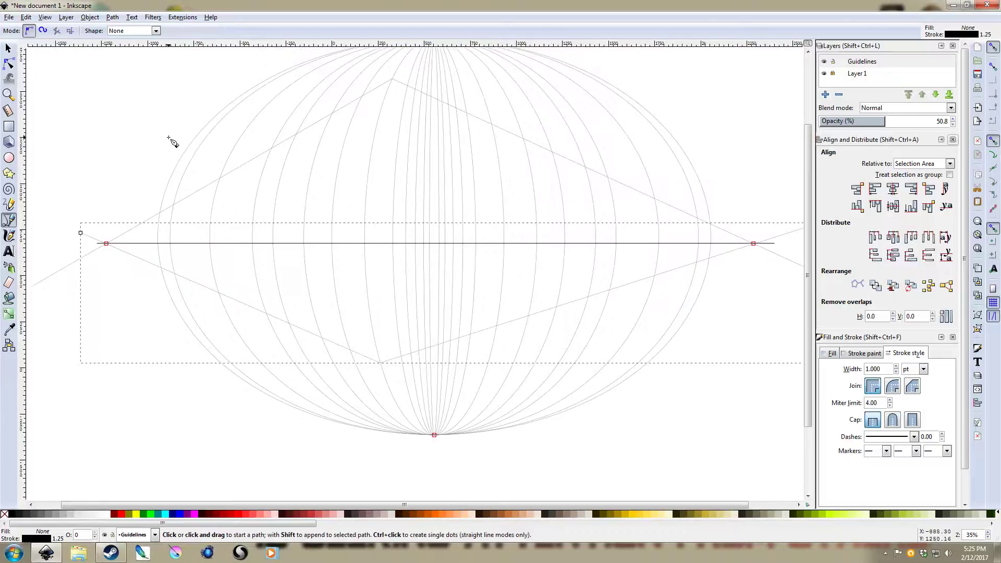
key(s)
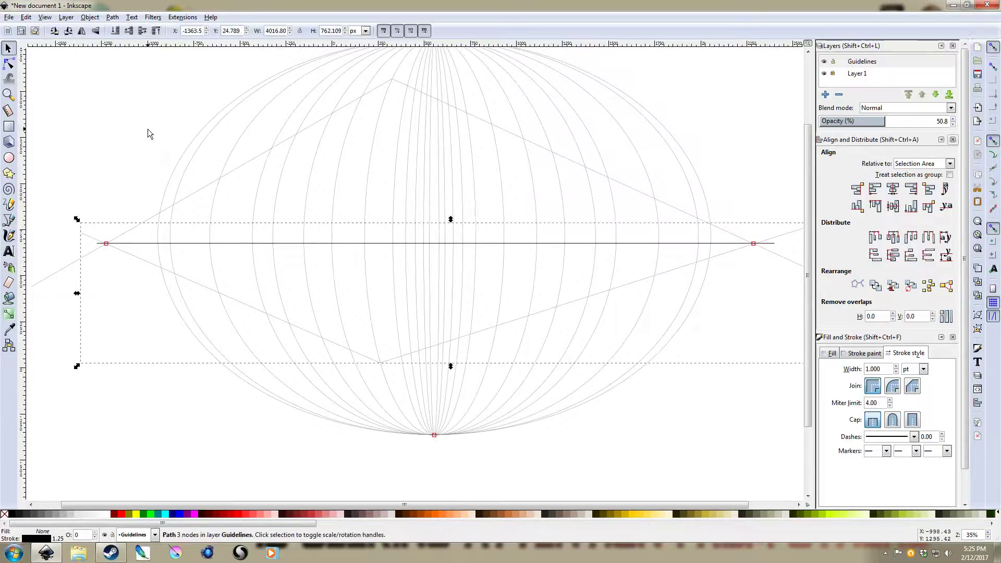
key(Escape)
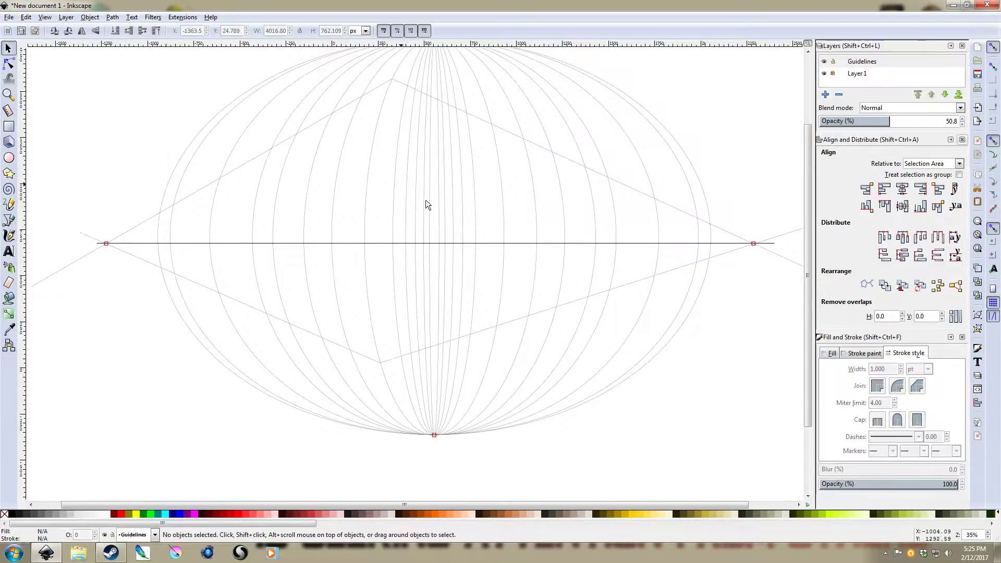
Step: Lock the Guidelines layer, then create a layer above it and rename it 'Line'
click(833, 62)
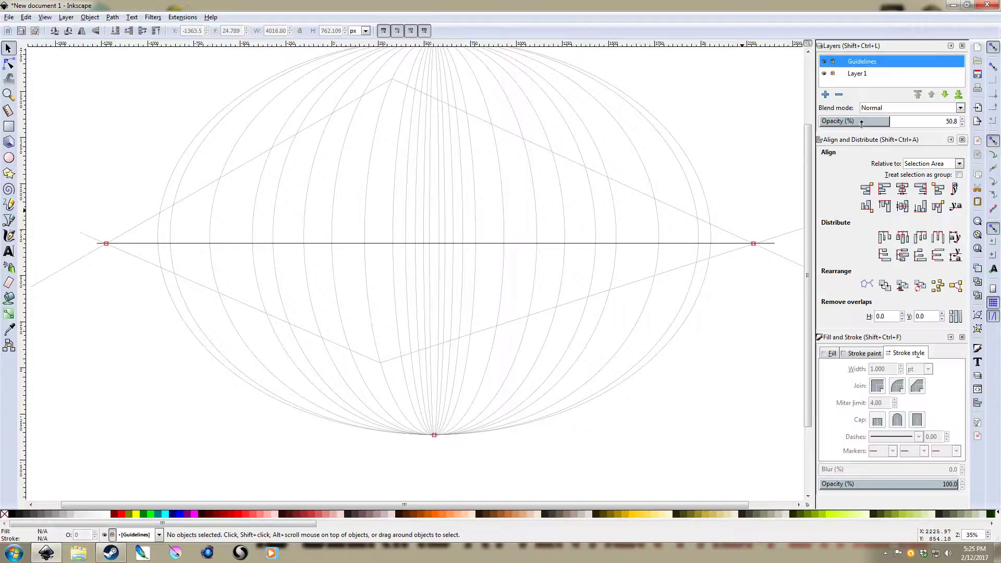
click(825, 94)
key(Return)
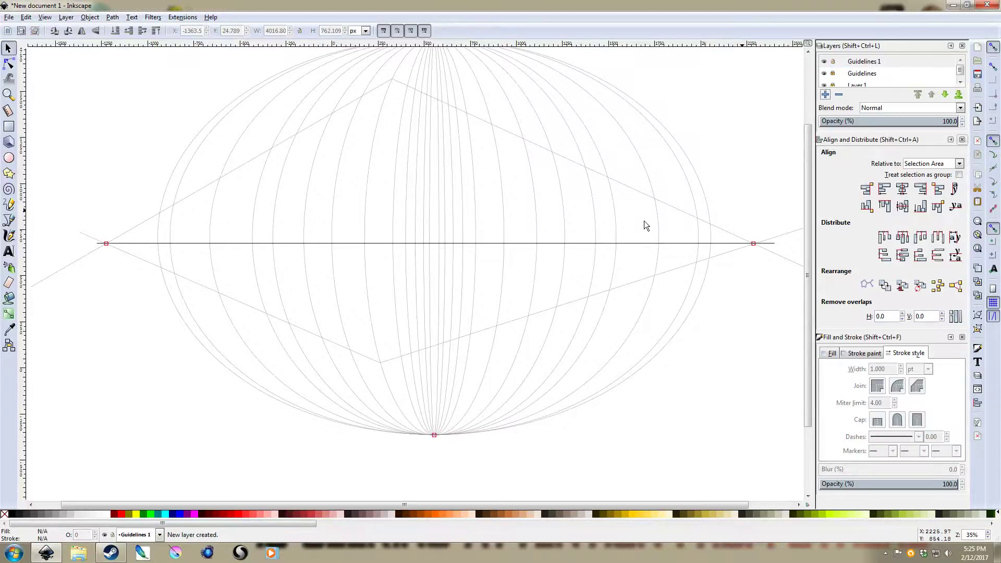
right_click(862, 62)
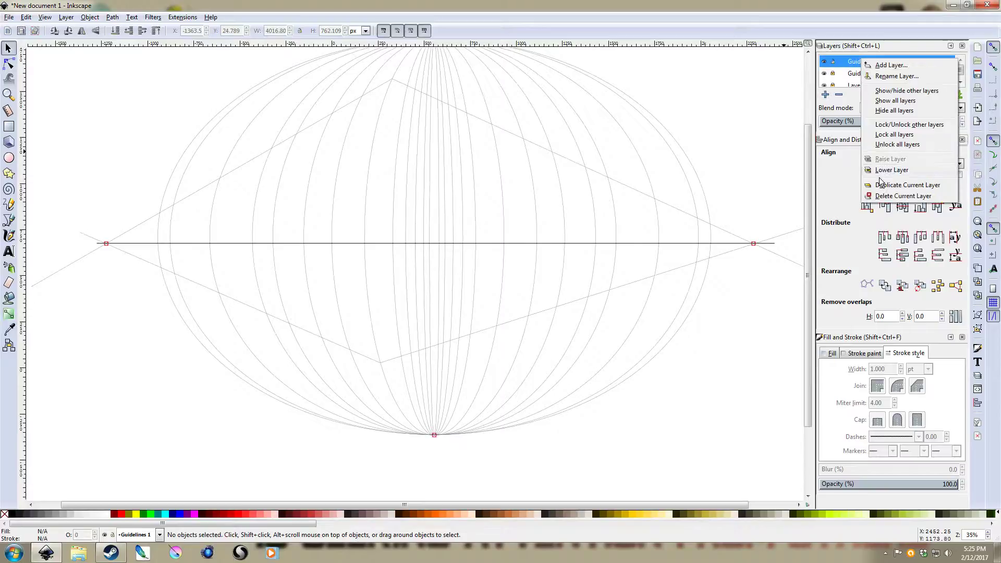
click(890, 77)
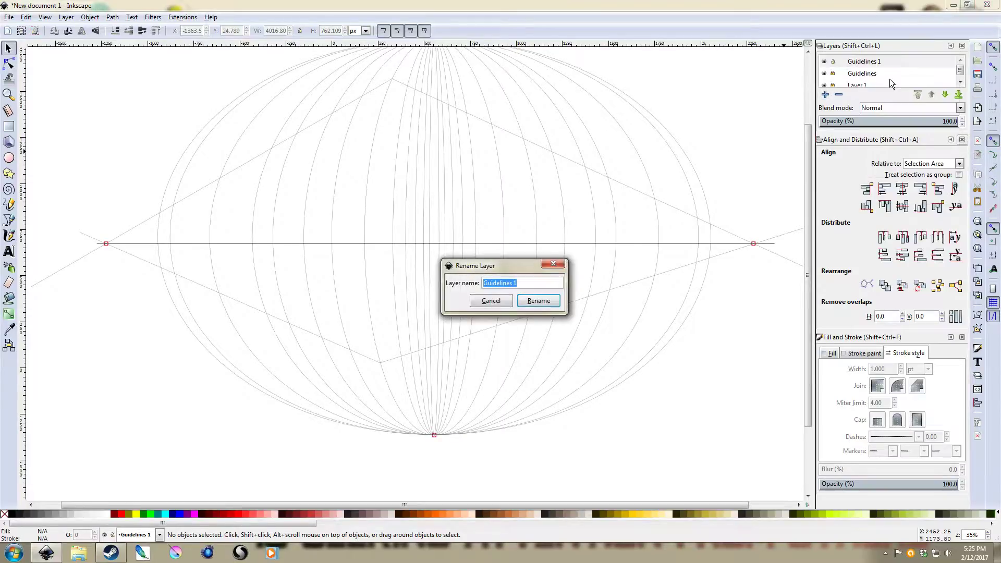
text(Line)
key(Return)
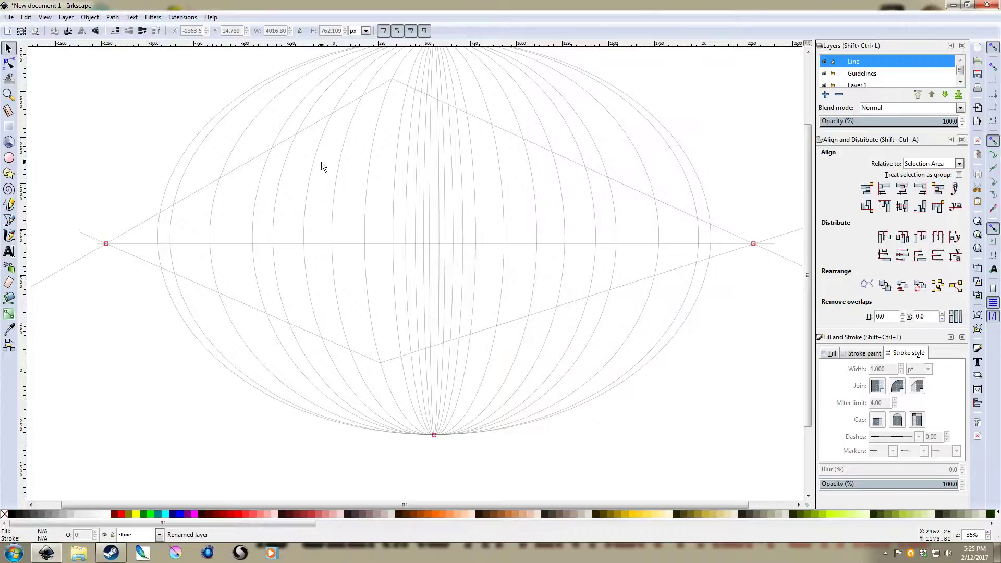
Step: Draw the first curved building outline as a closed pen path on the Line layer
drag(411, 144, 431, 189)
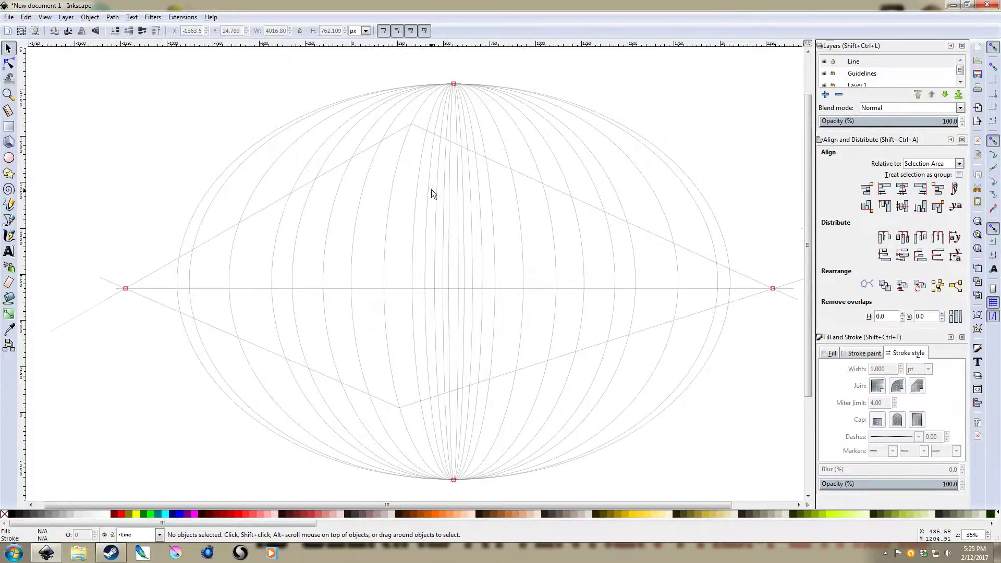
key(b)
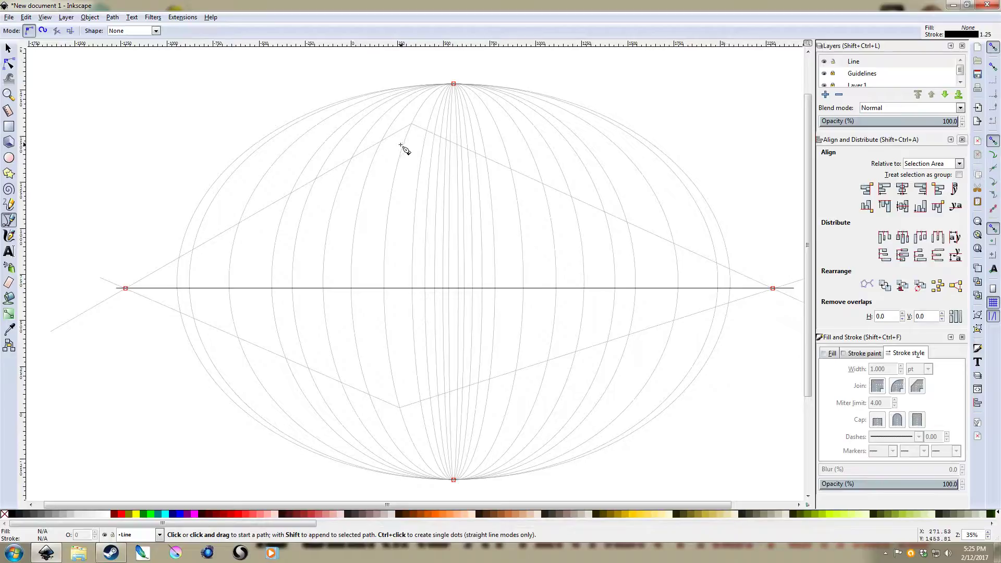
click(315, 179)
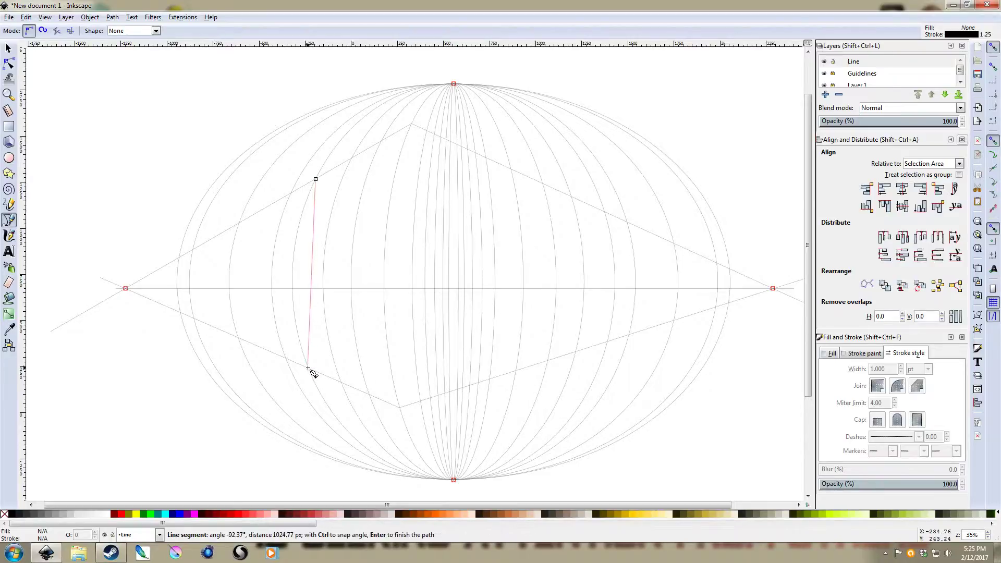
drag(306, 366, 347, 482)
drag(243, 466, 257, 460)
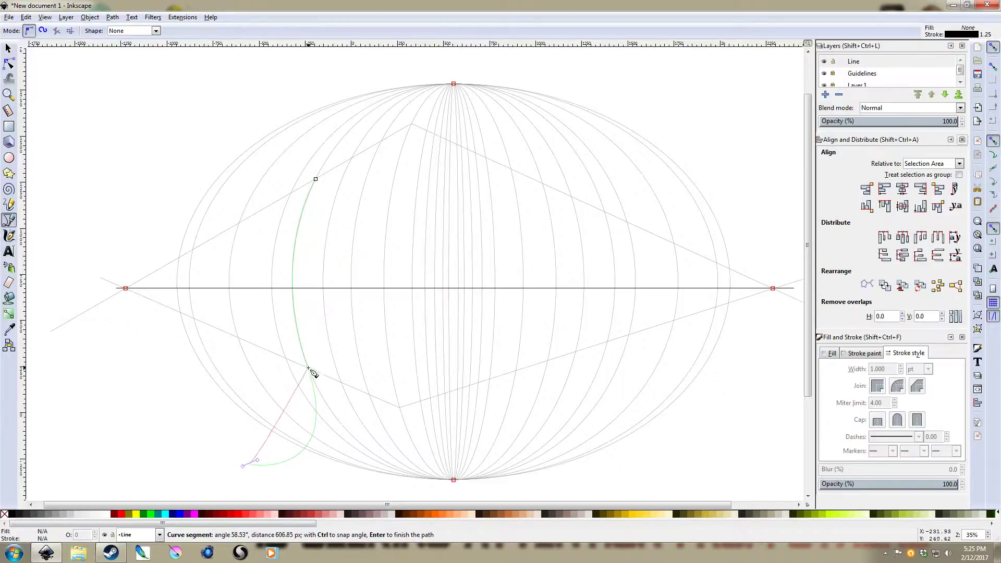
click(307, 368)
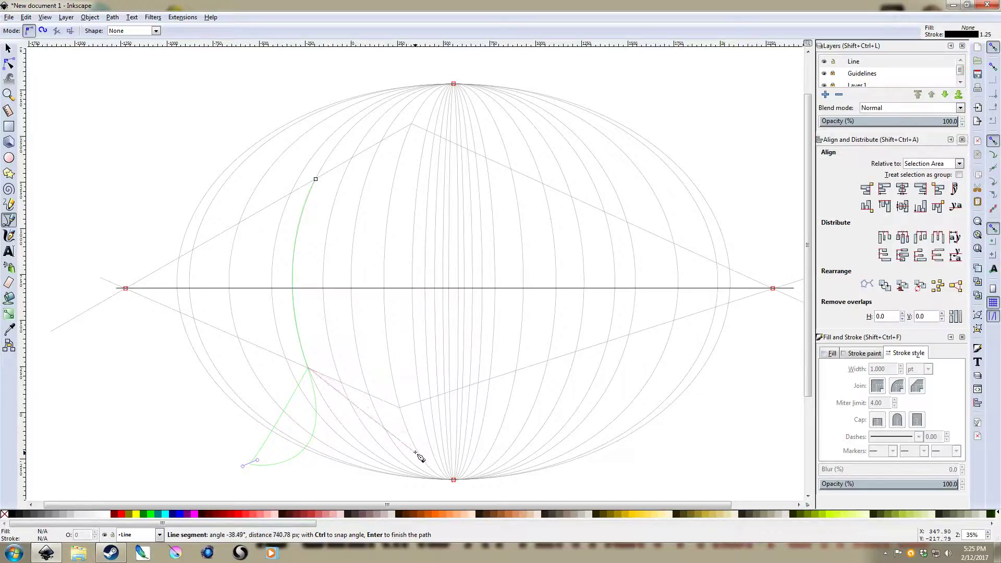
click(400, 407)
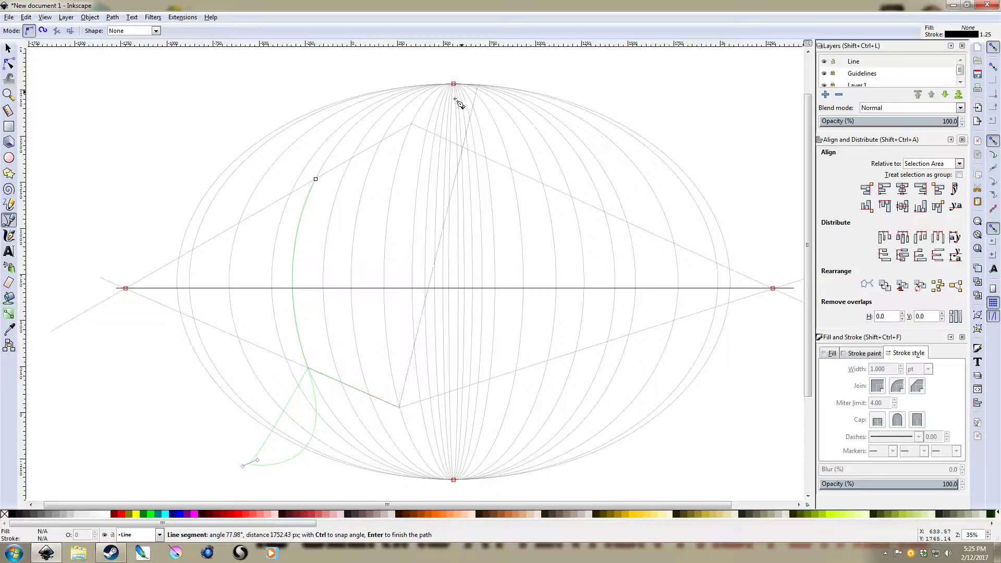
drag(412, 125, 469, 5)
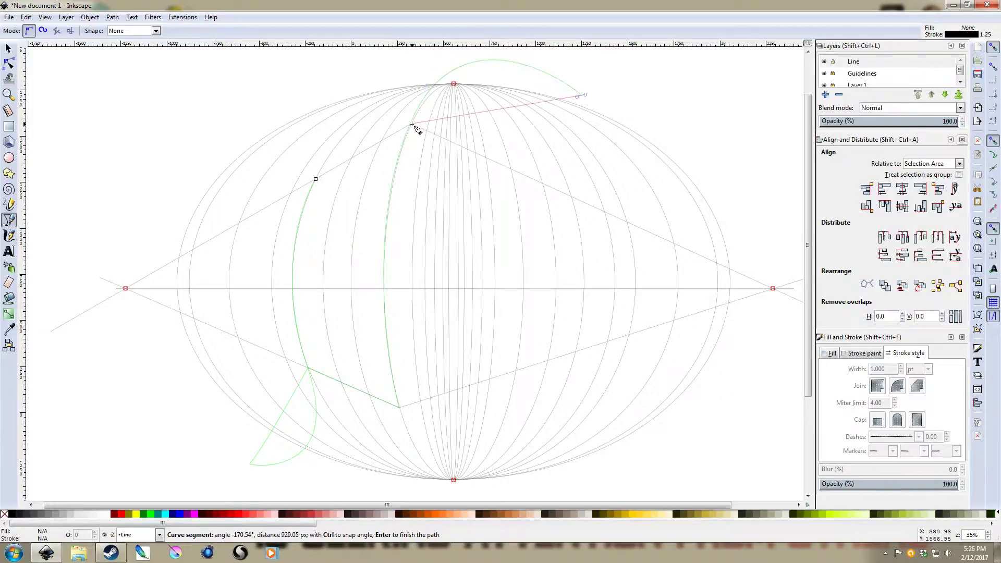
click(412, 125)
click(316, 180)
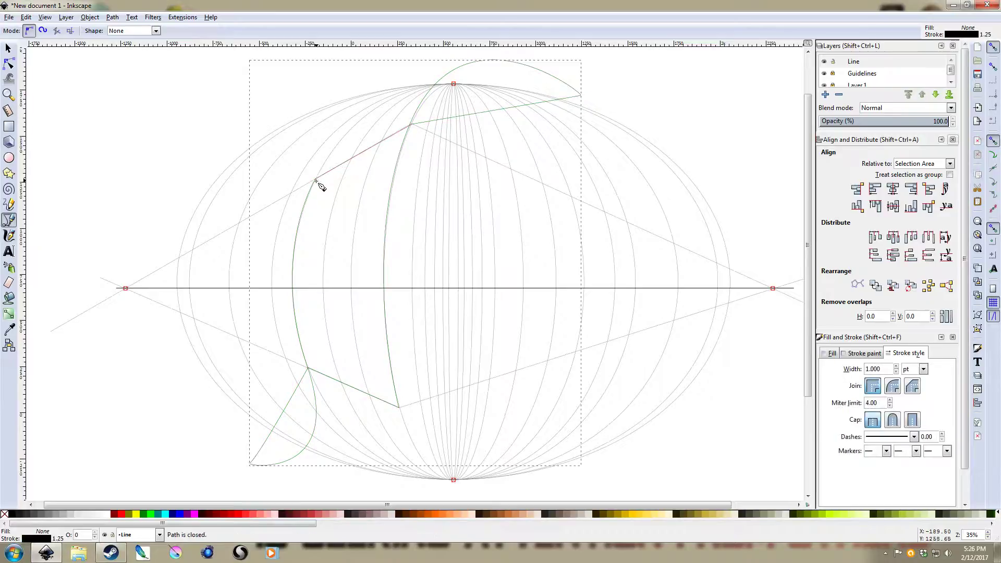
Step: Hide the Guidelines and Layer 1 layers and begin a cutting shape around the lower tail
click(824, 74)
click(824, 85)
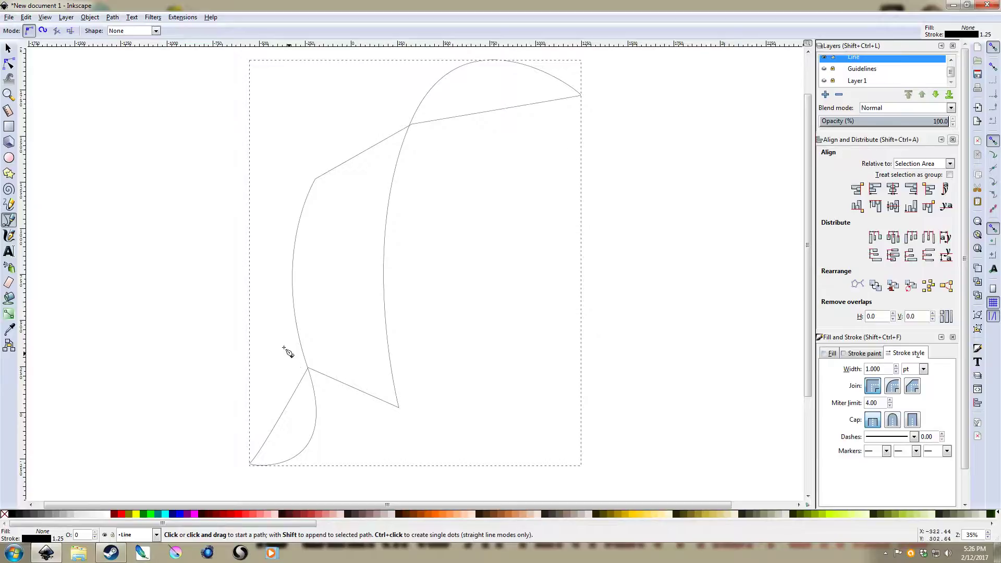
click(273, 336)
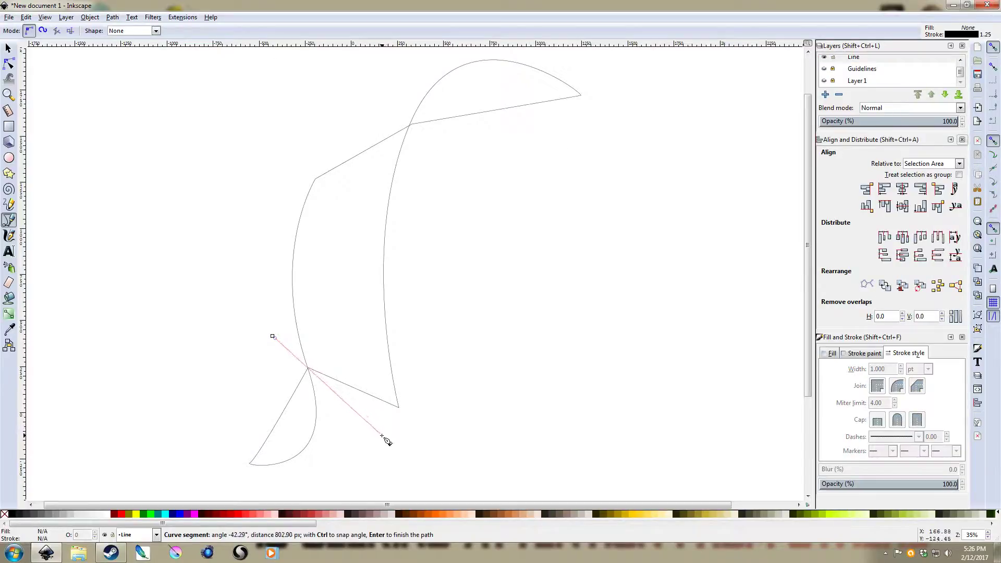
Step: Cut the small lower tail off the building outline using Path Difference
click(382, 436)
drag(314, 494, 321, 495)
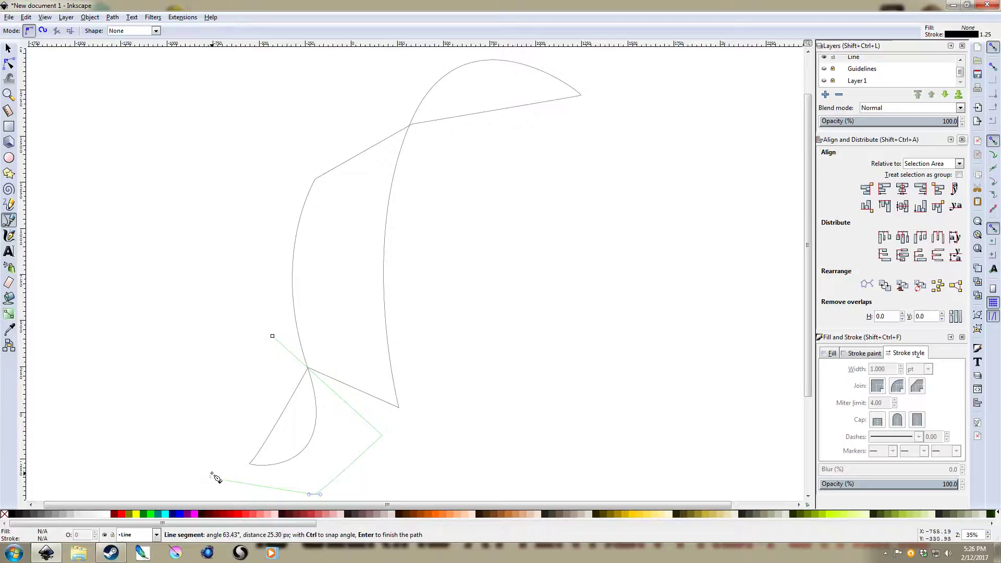
double_click(212, 477)
key(s)
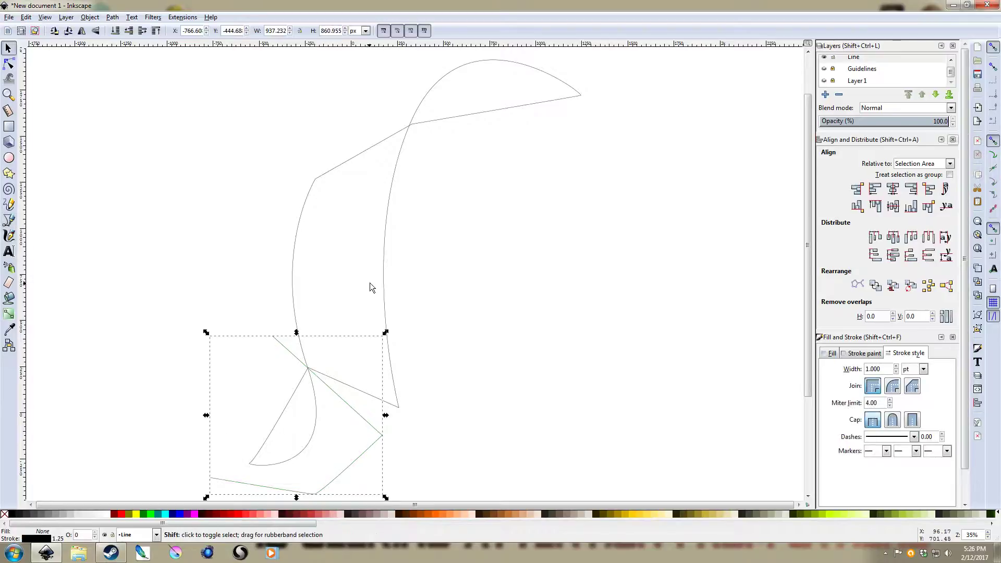
shift+click(384, 273)
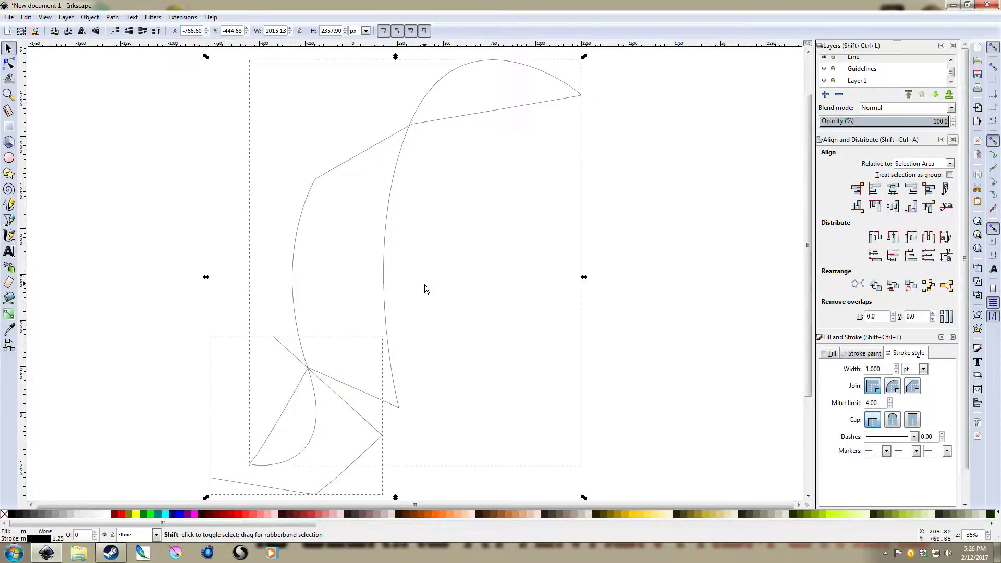
key(ctrl)
key(ctrl+minus)
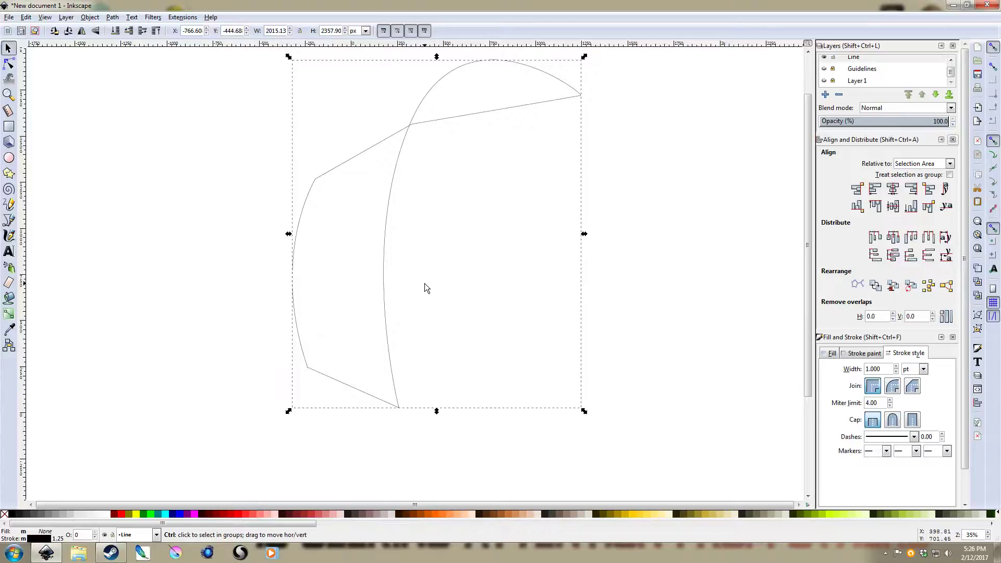
Step: Trim the overhanging top off the outline with a second cutting shape, then reshow Guidelines
key(b)
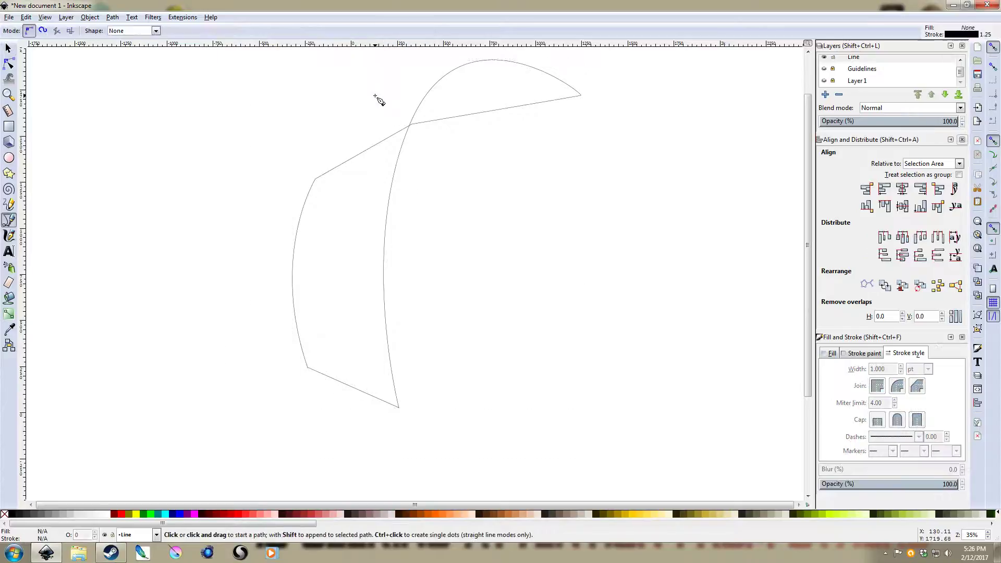
click(375, 95)
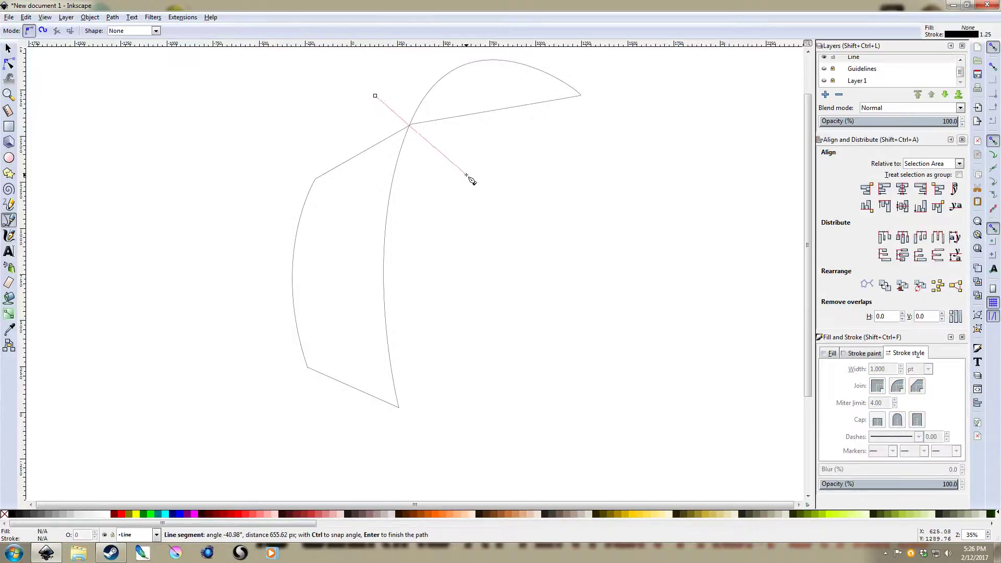
click(467, 174)
drag(573, 63, 560, 59)
click(462, 52)
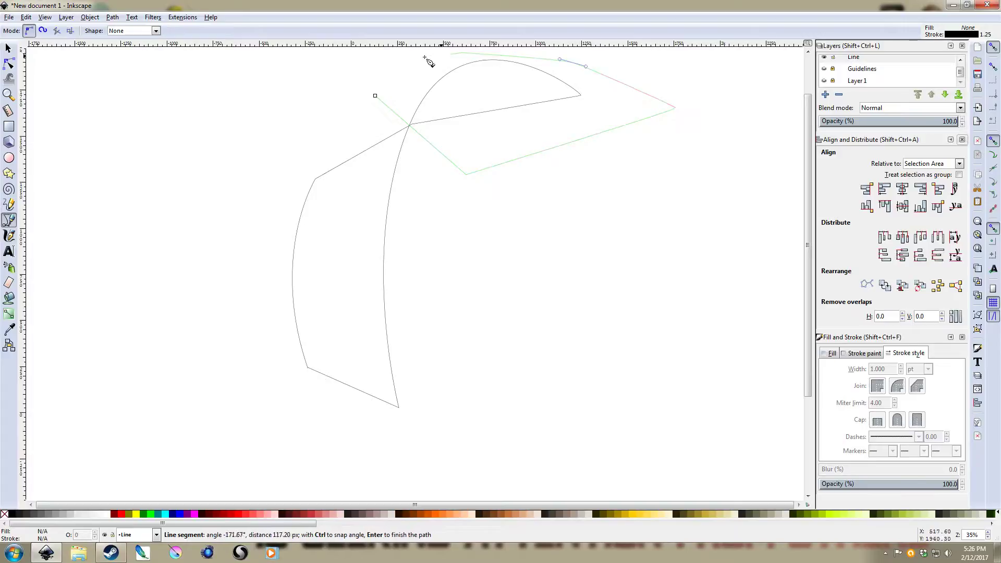
click(404, 60)
key(Return)
key(s)
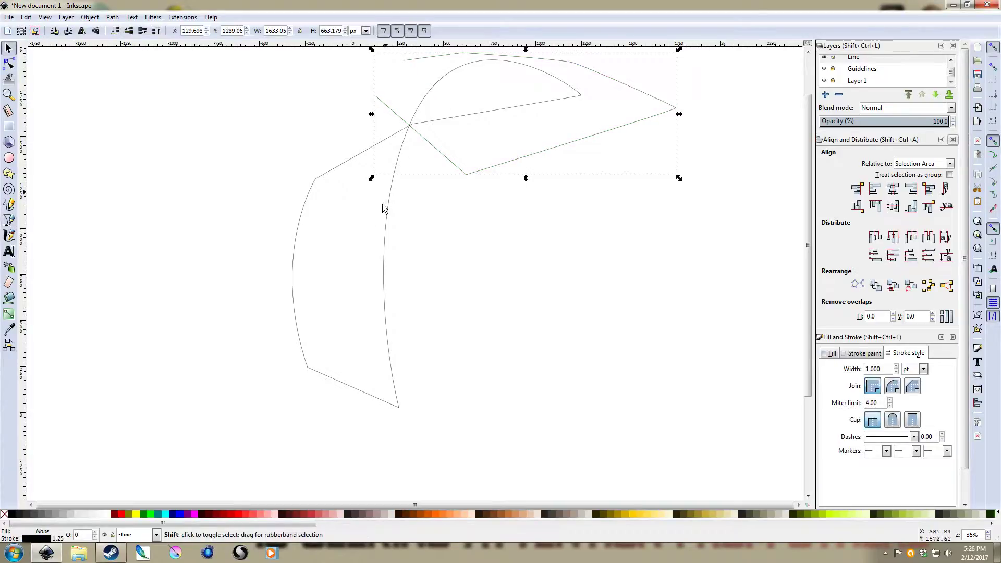
shift+click(386, 218)
key(ctrl+minus)
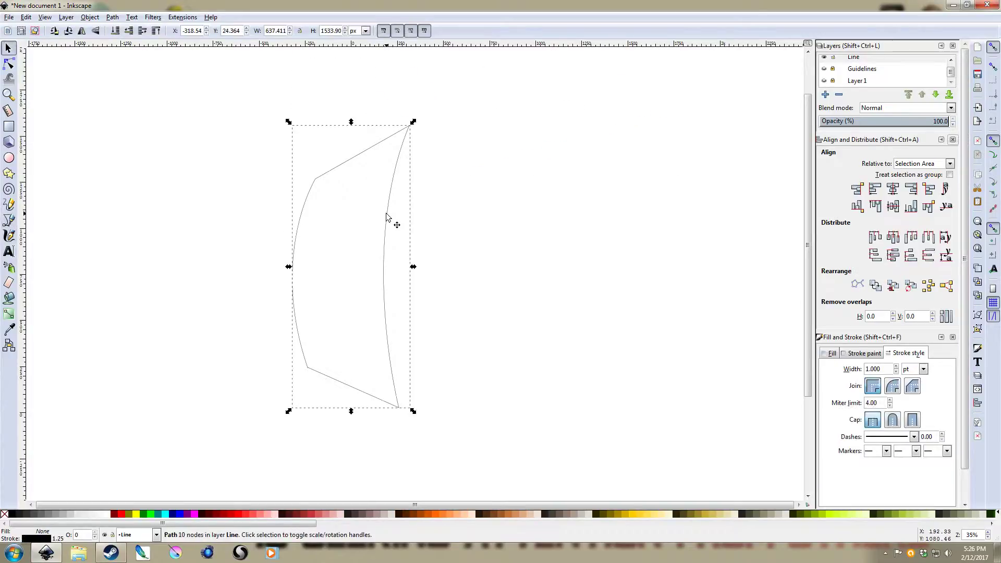
click(824, 68)
Step: Show Layer 1 and drag the outline's top corner node onto the perspective line
click(824, 80)
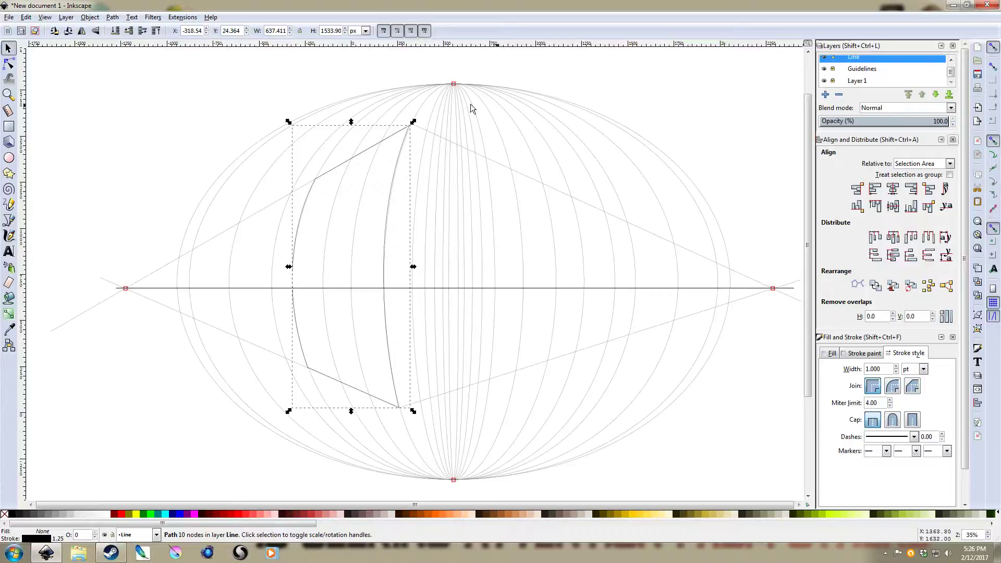
click(367, 200)
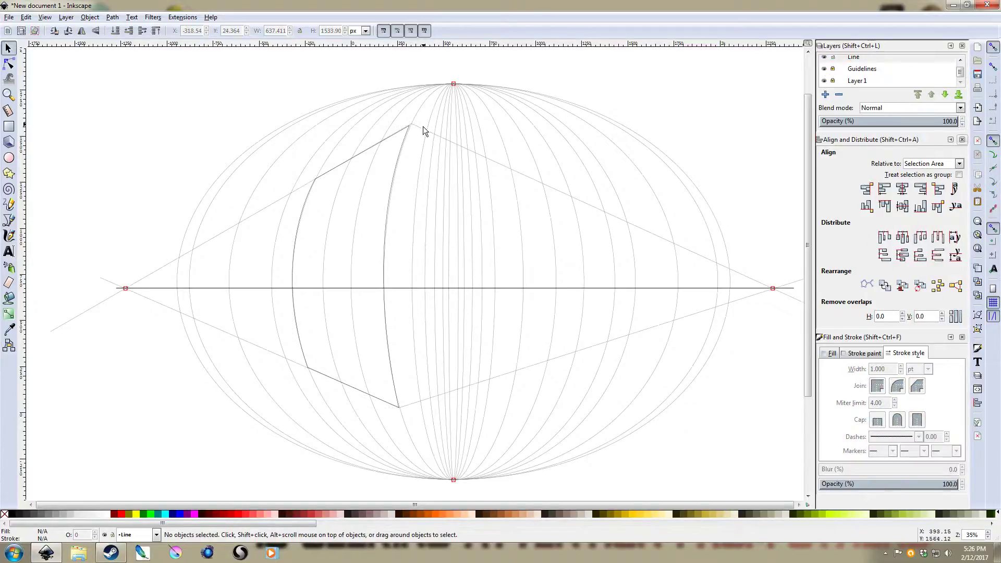
scroll(417, 127, up, 2)
click(402, 128)
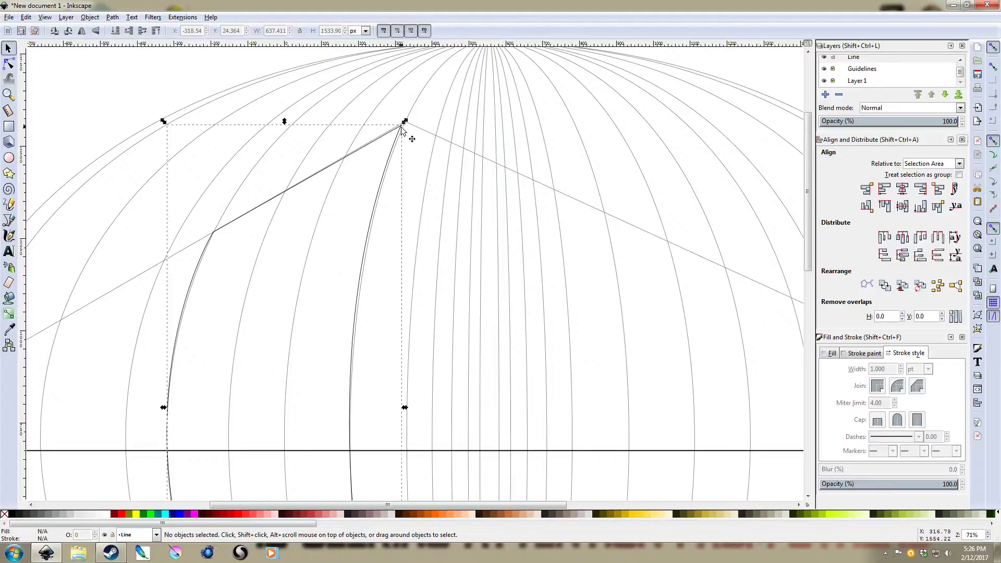
click(8, 63)
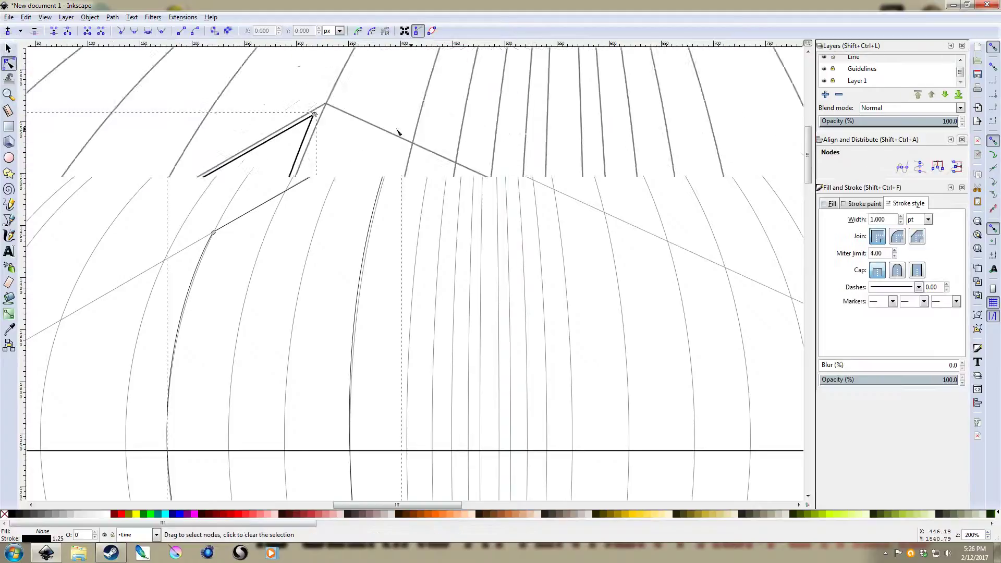
scroll(398, 132, up, 1)
drag(299, 110, 317, 98)
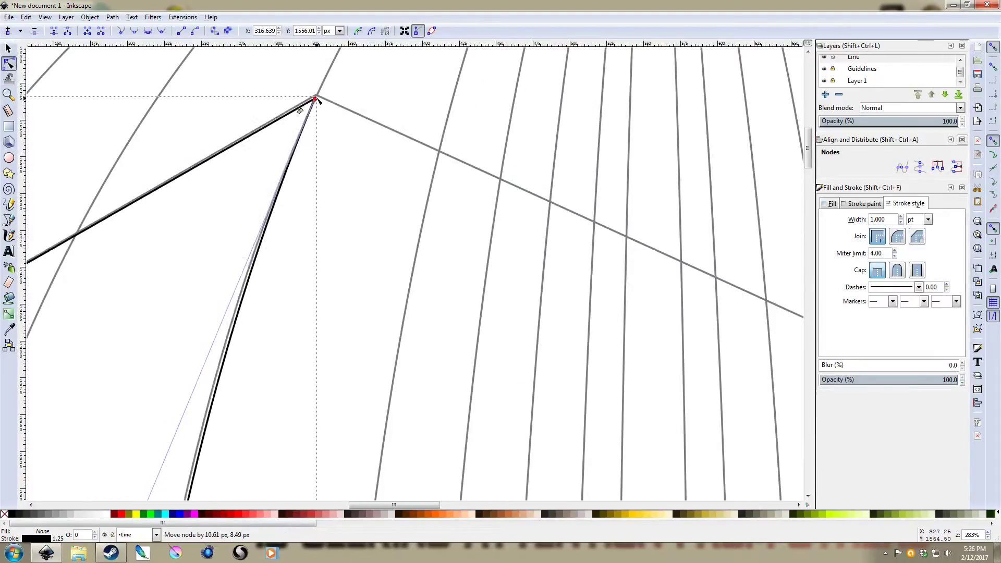
Step: Start a new pen path at the building's top corner
key(s)
scroll(364, 218, down, 3)
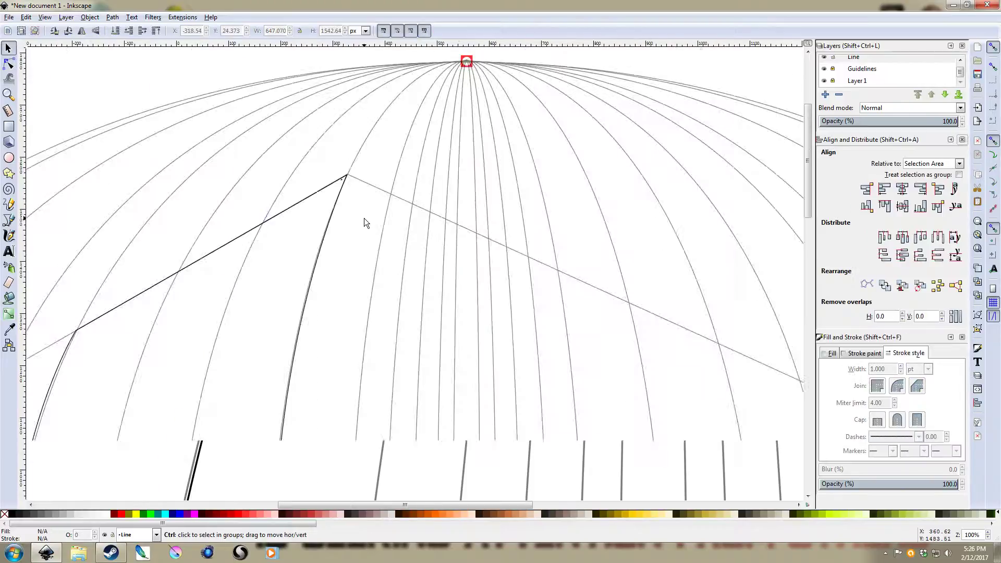
scroll(364, 217, down, 4)
scroll(405, 167, up, 2)
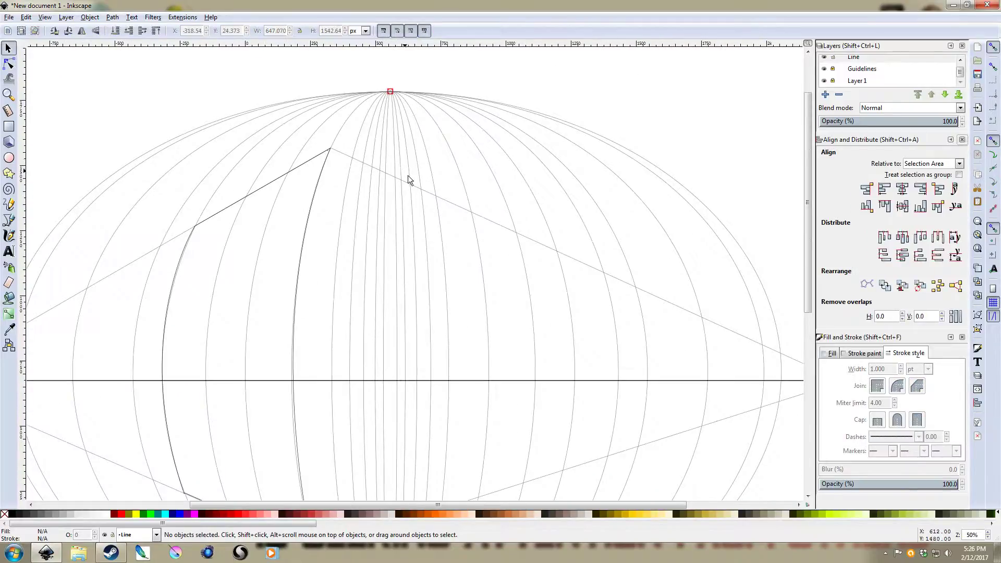
scroll(407, 175, down, 2)
scroll(467, 180, left, 3)
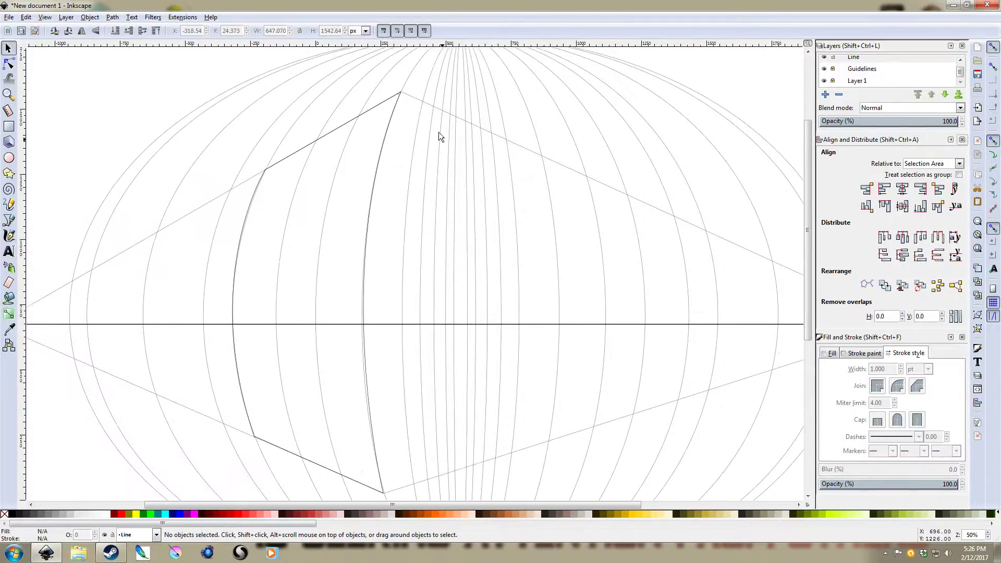
key(b)
click(400, 93)
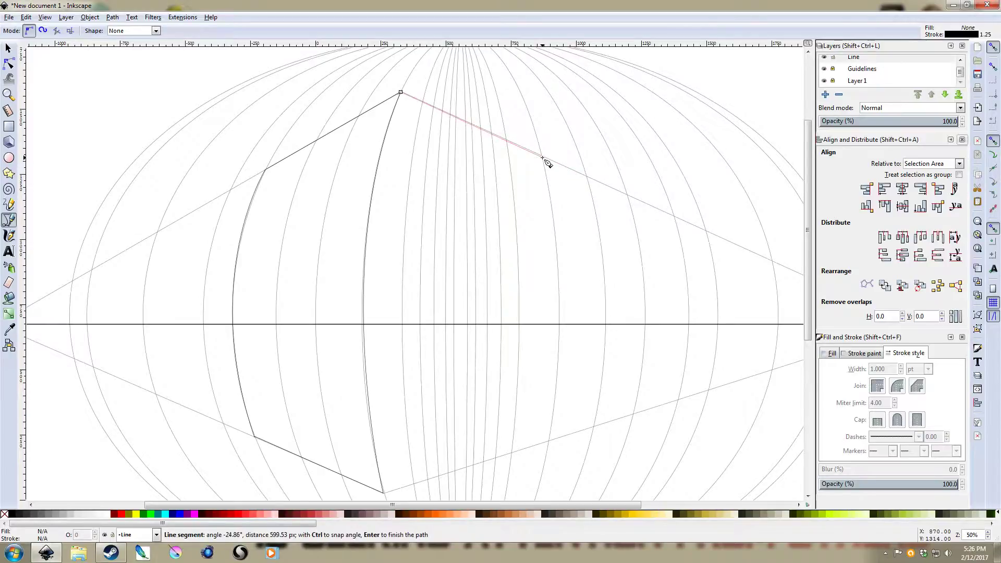
Step: Draw a first open right-face path from the top corner with a curved right edge
click(542, 157)
ctrl+scroll(554, 326, down, 1)
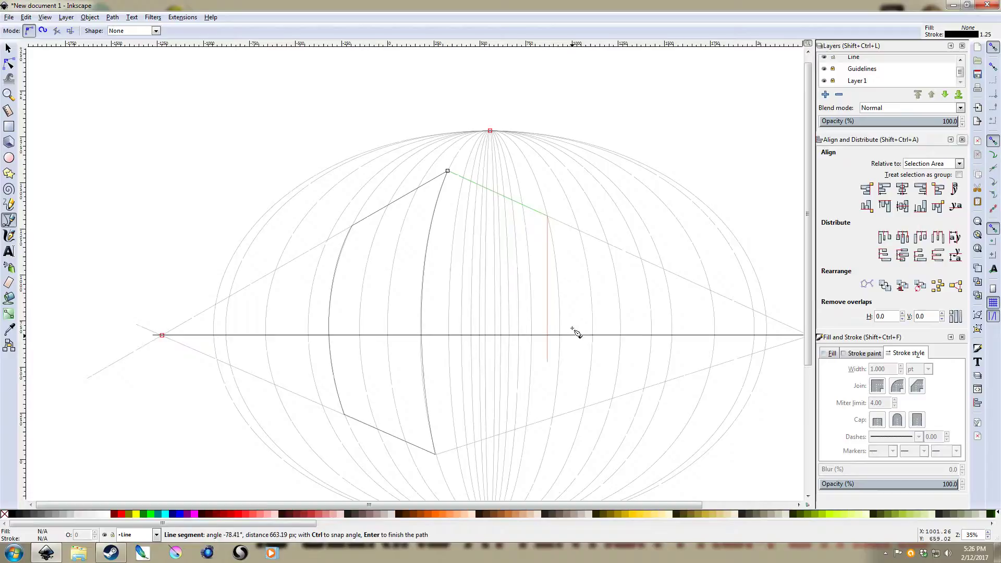
scroll(577, 331, down, 5)
drag(546, 292, 527, 426)
key(Return)
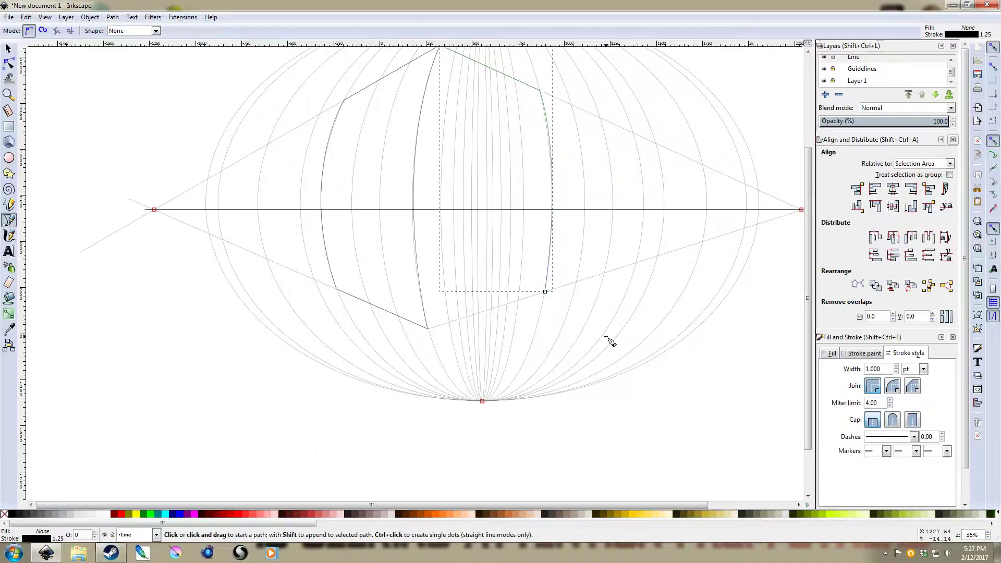
key(Escape)
Step: Redraw the right face as a closed curved path, then undo the faulty result
scroll(475, 125, up, 2)
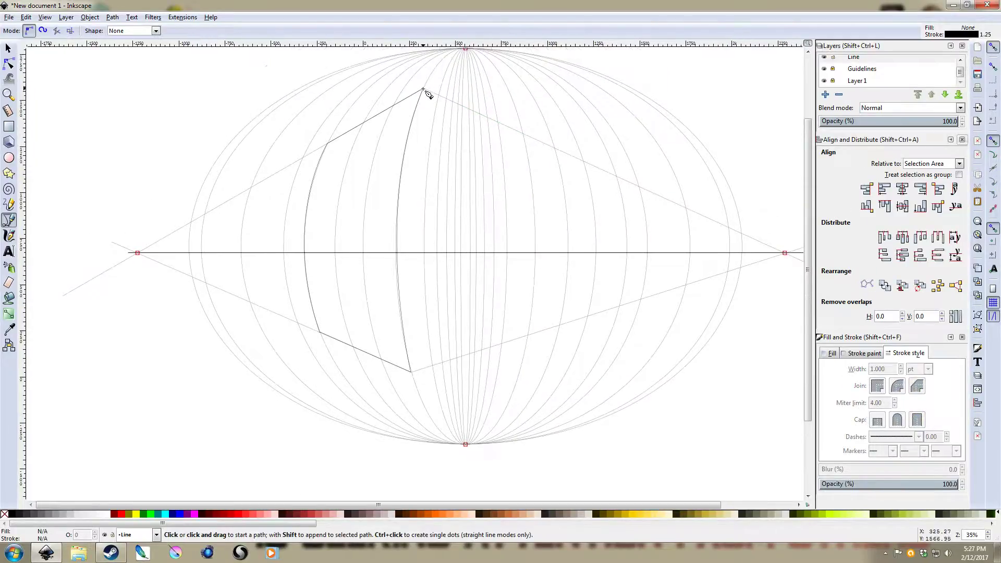
click(423, 88)
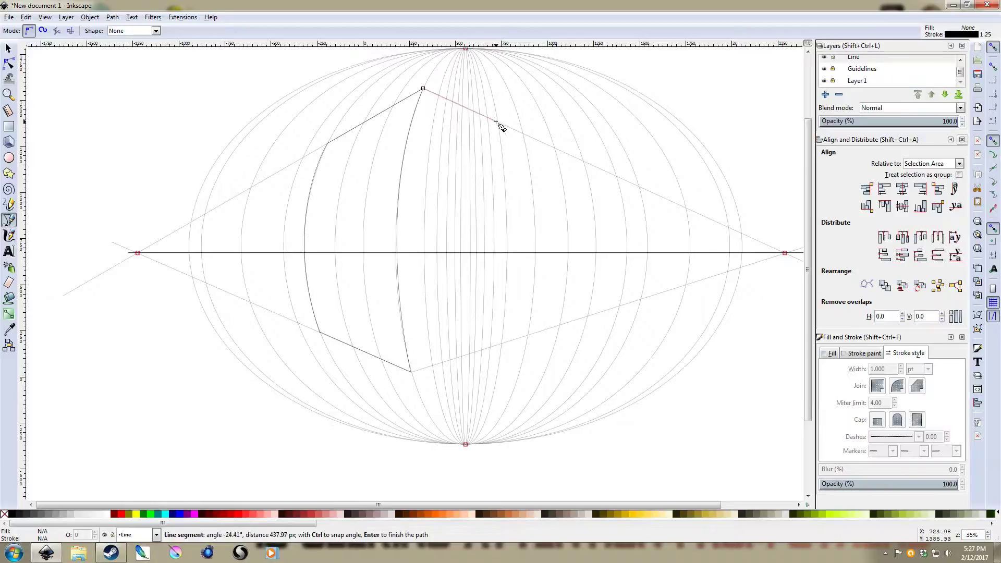
drag(498, 124, 487, 486)
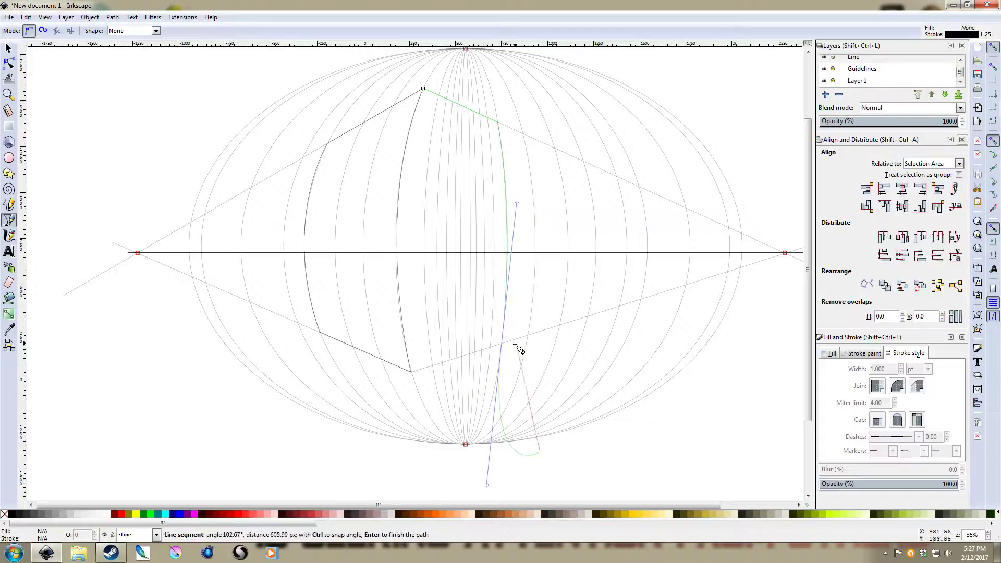
click(411, 371)
drag(423, 89, 479, 14)
scroll(483, 233, down, 3)
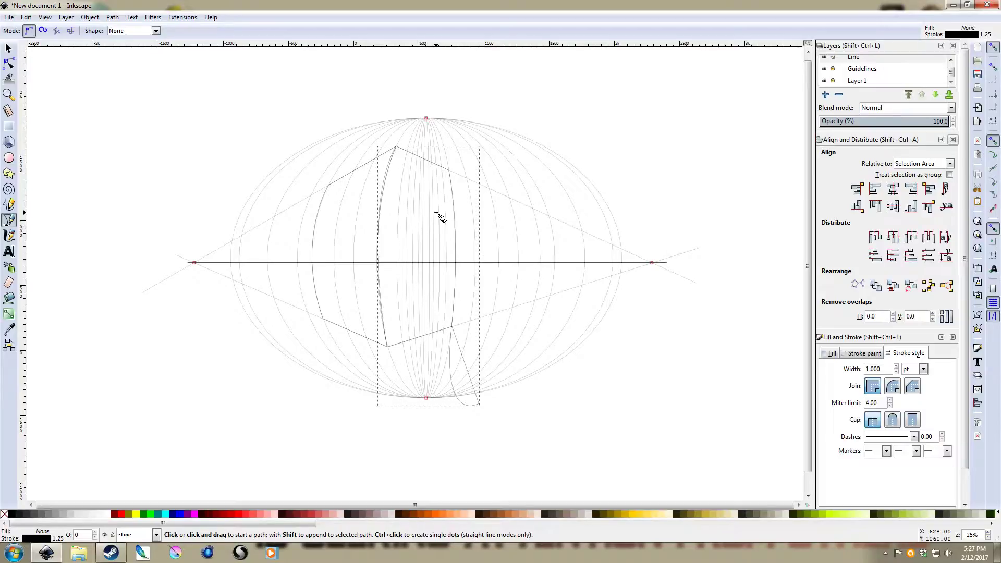
key(ctrl+z)
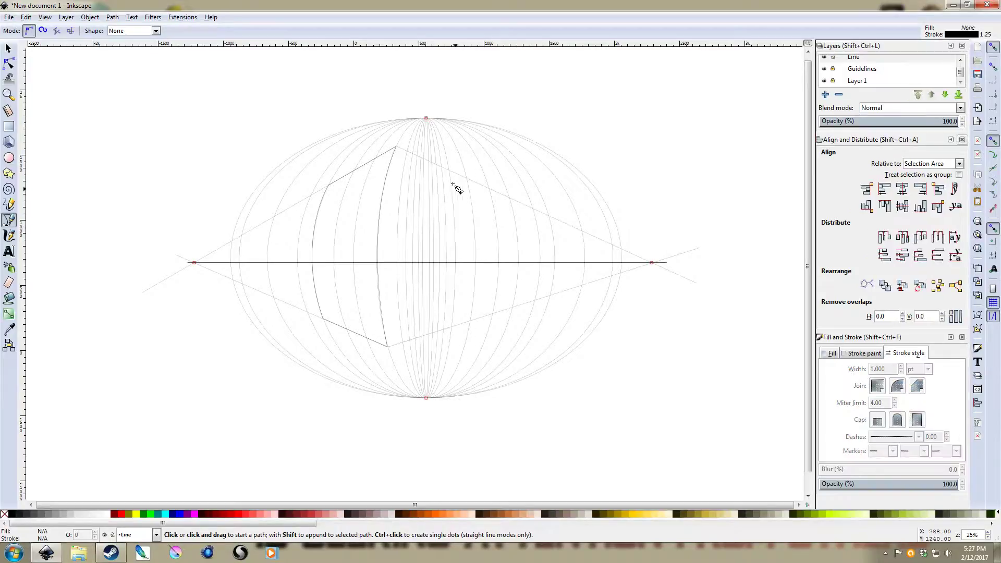
Step: Draw the final closed right face: top corner, perspective-line corner, curved outer edge, bottom corner
click(397, 148)
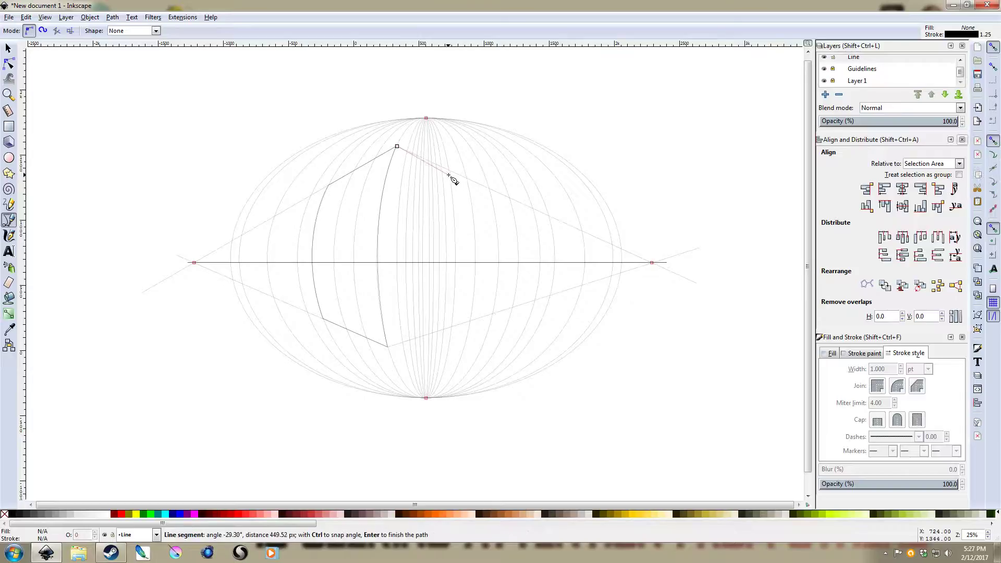
click(450, 171)
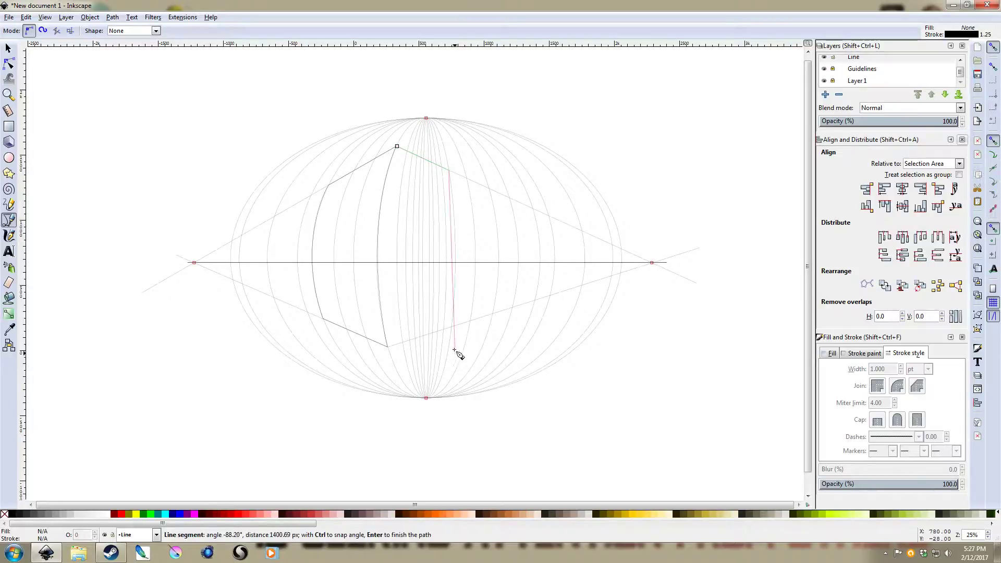
drag(453, 327, 461, 410)
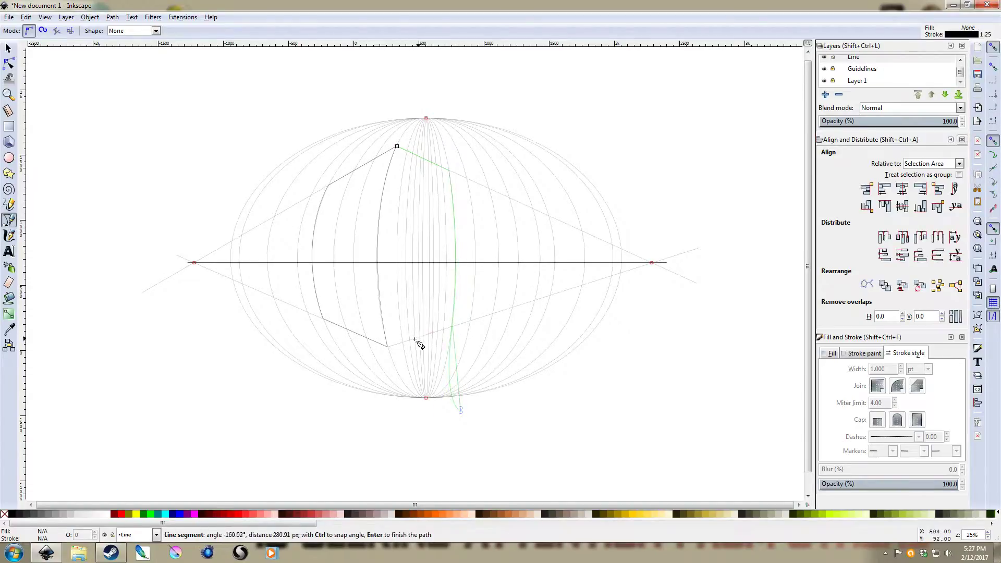
click(388, 347)
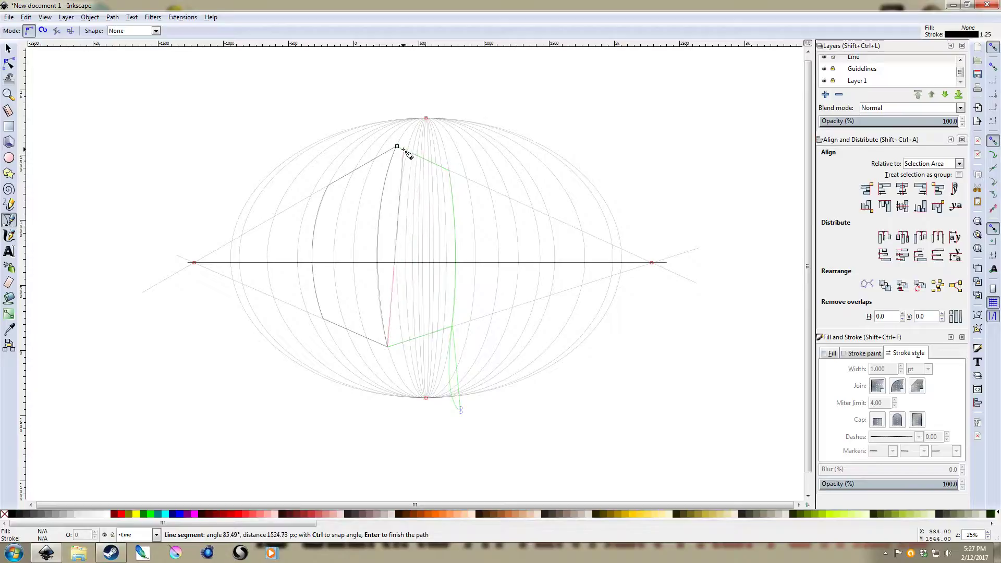
drag(398, 147, 435, 63)
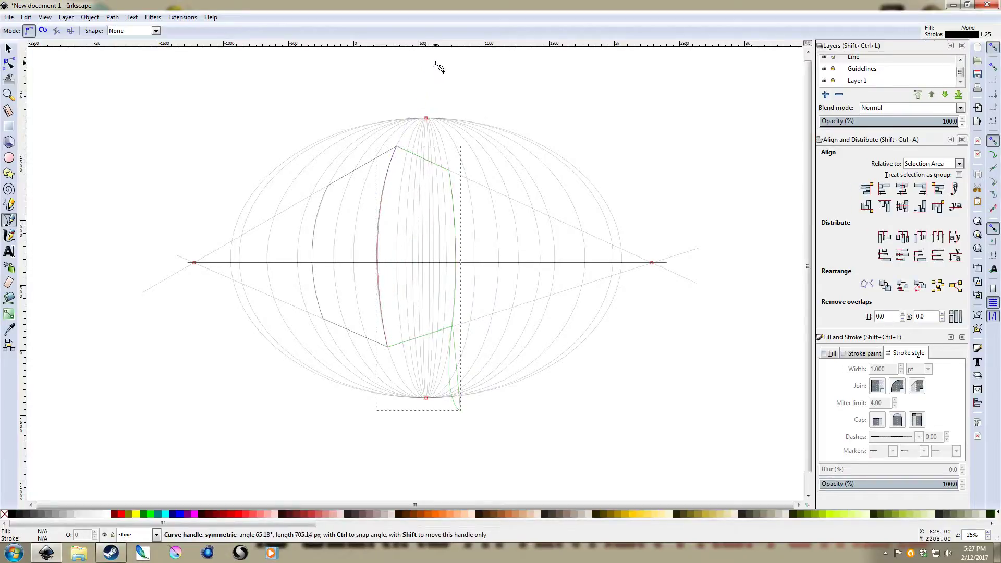
click(411, 355)
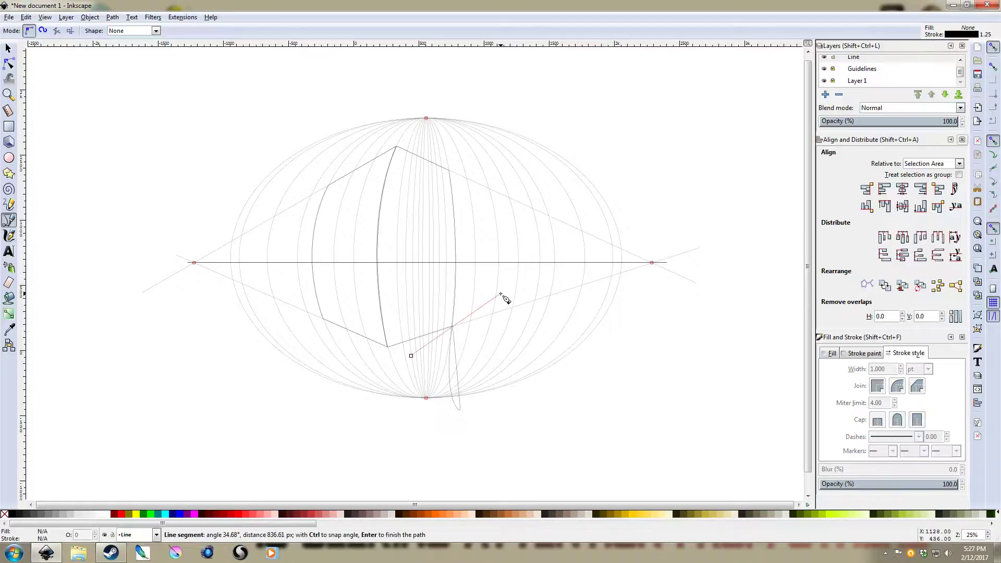
Step: Cut the tail below the right face using a four-corner trimming shape and Path Difference
click(505, 288)
click(520, 468)
click(410, 433)
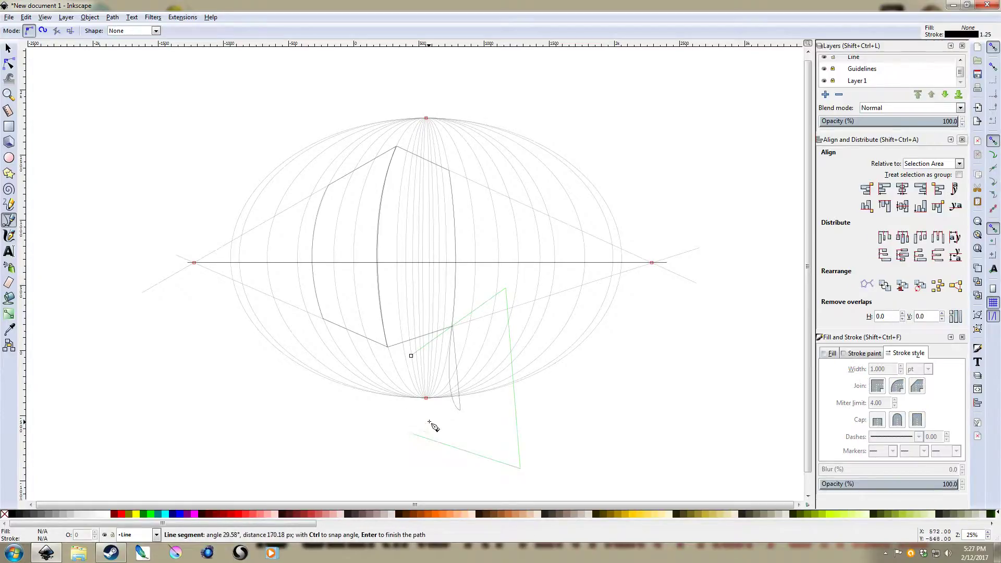
key(Return)
key(s)
key(shift)
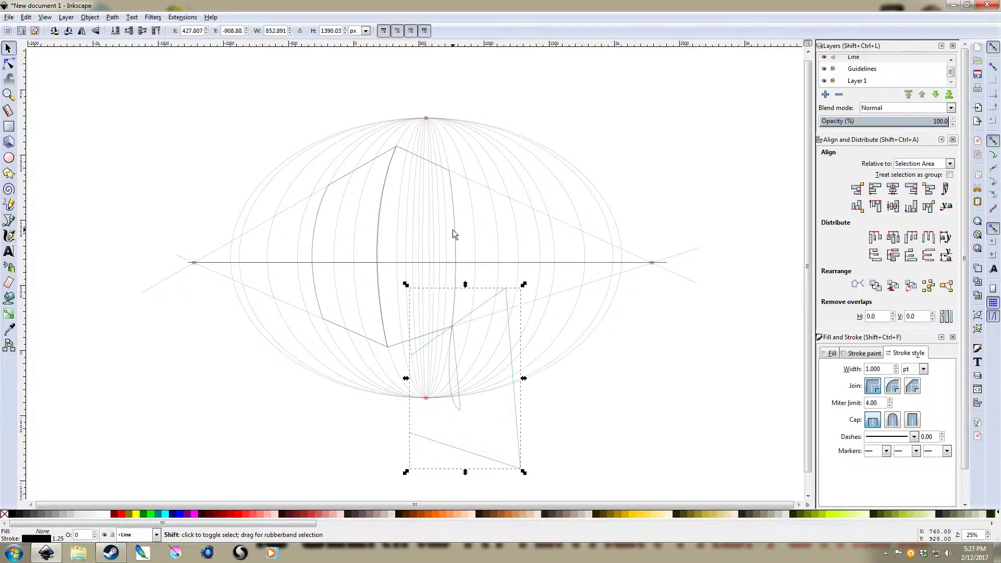
shift+click(455, 231)
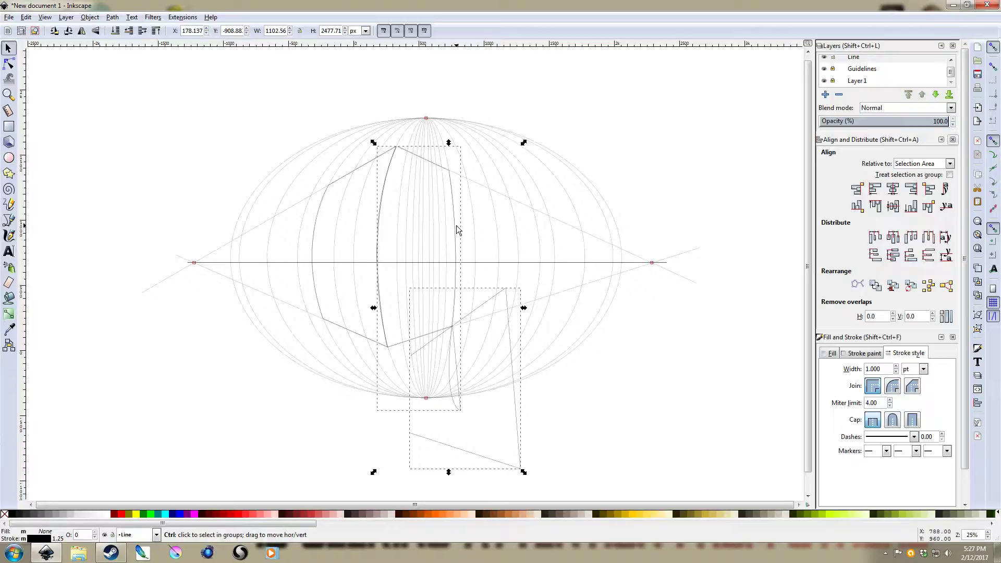
key(ctrl+minus)
Step: Select the curved left face outline and close the Align and Distribute panel
click(489, 236)
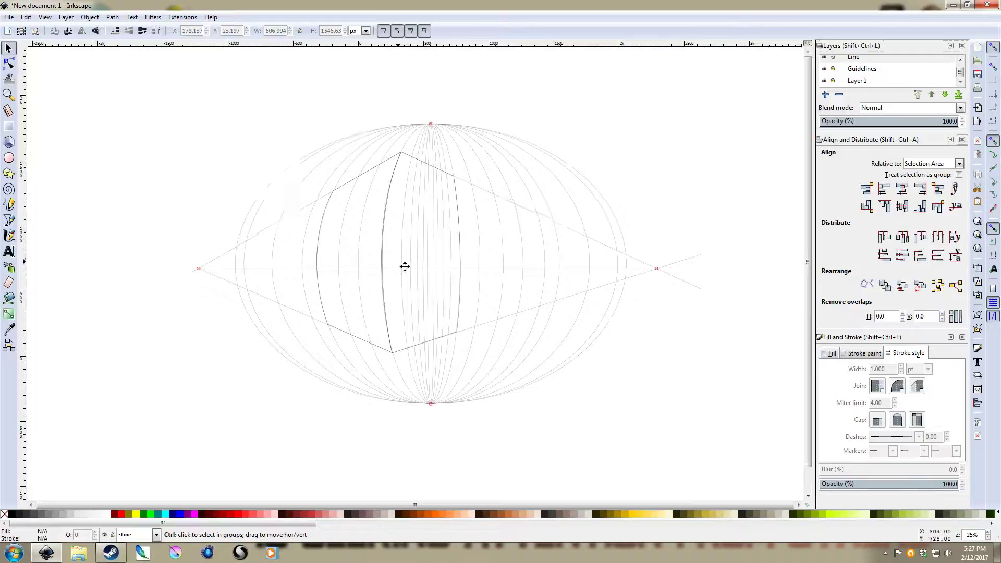
scroll(446, 274, up, 1)
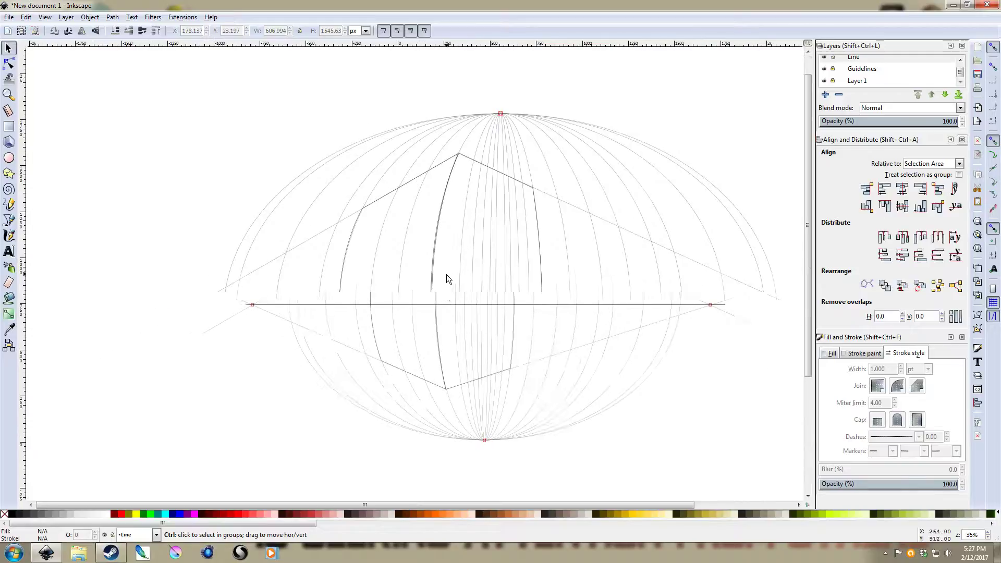
click(349, 253)
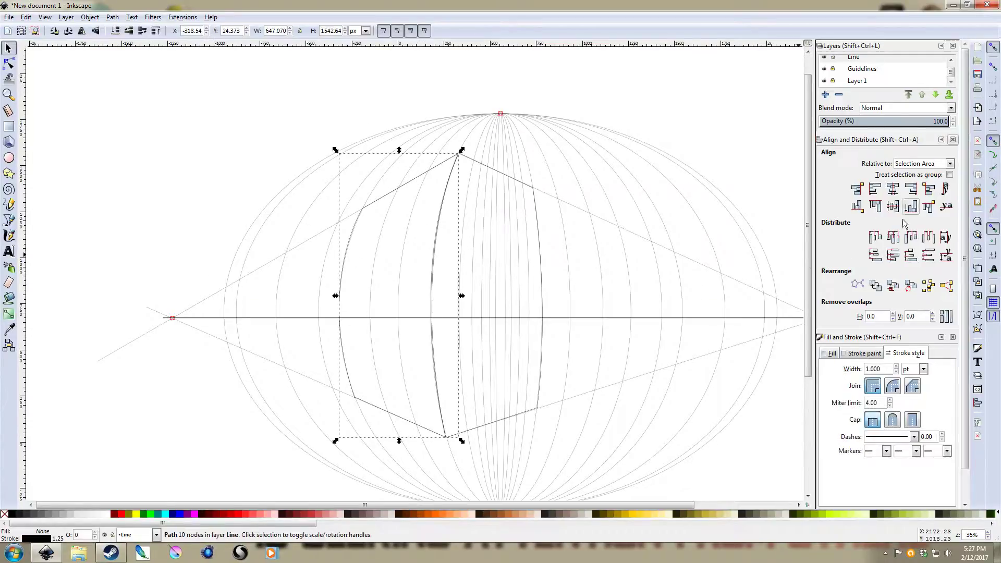
click(952, 139)
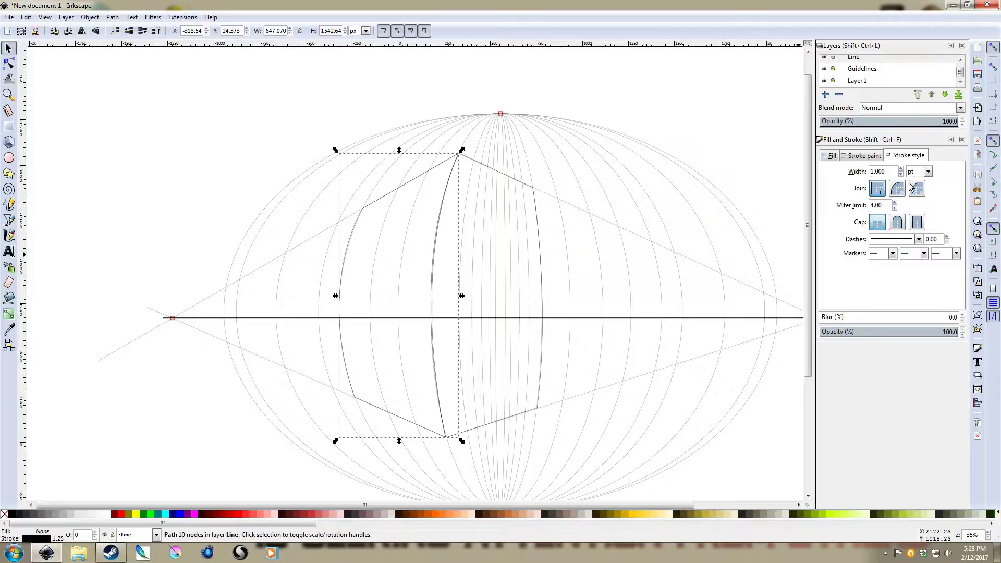
Step: Fill the building's left face with flat black
click(832, 156)
click(846, 173)
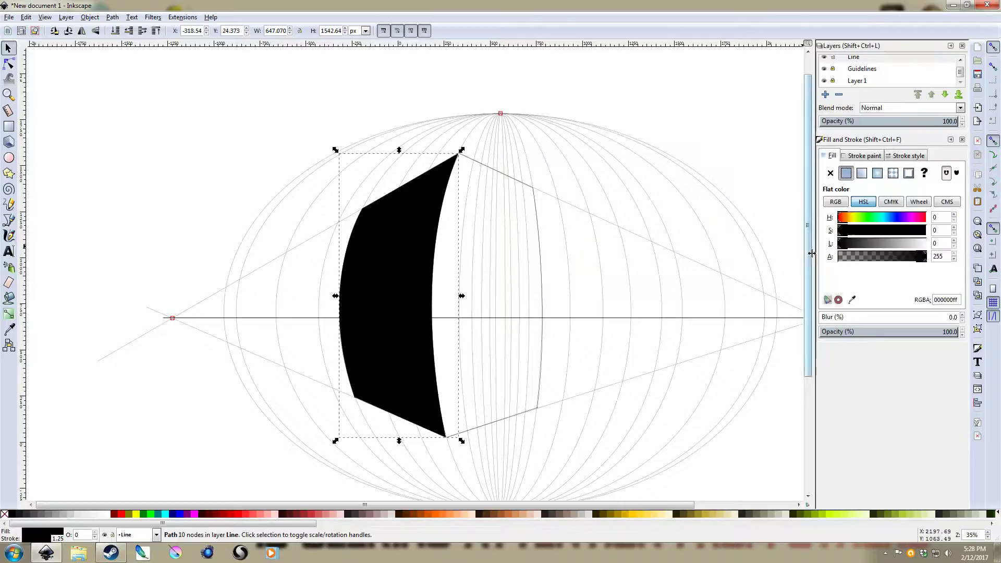
click(329, 259)
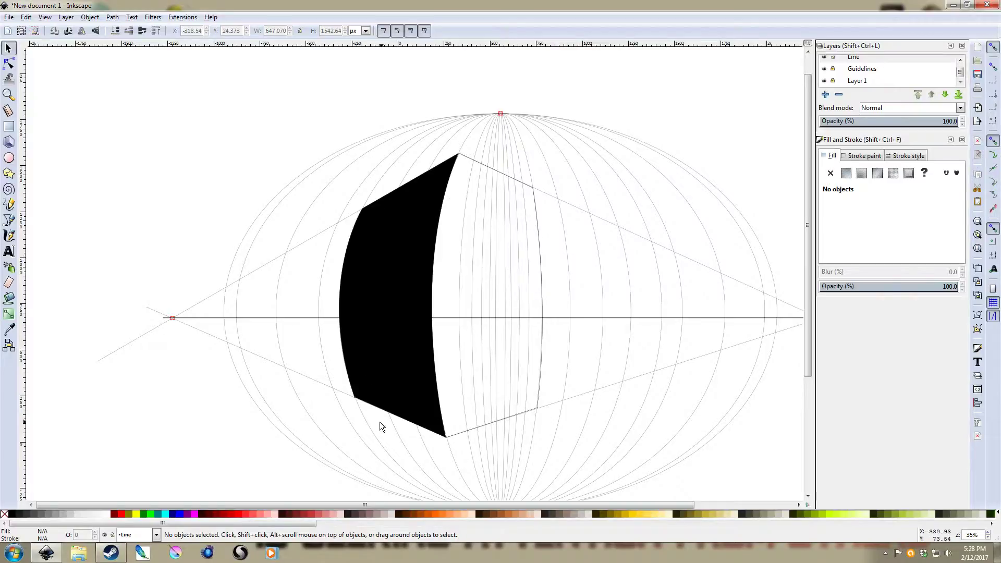
Step: Give the right face a flat fill lightened to mid grey (L 158)
click(527, 188)
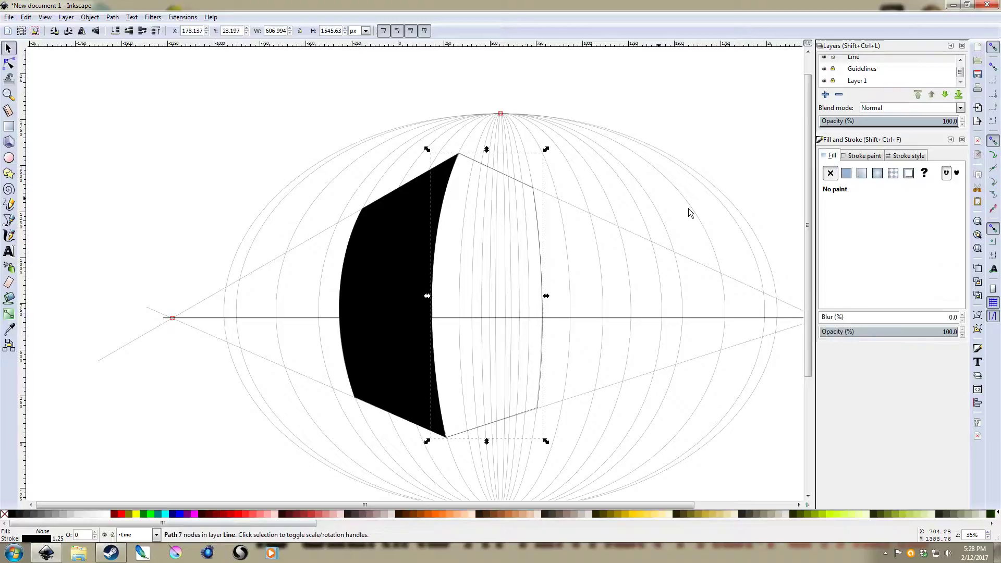
click(846, 173)
drag(860, 245, 893, 246)
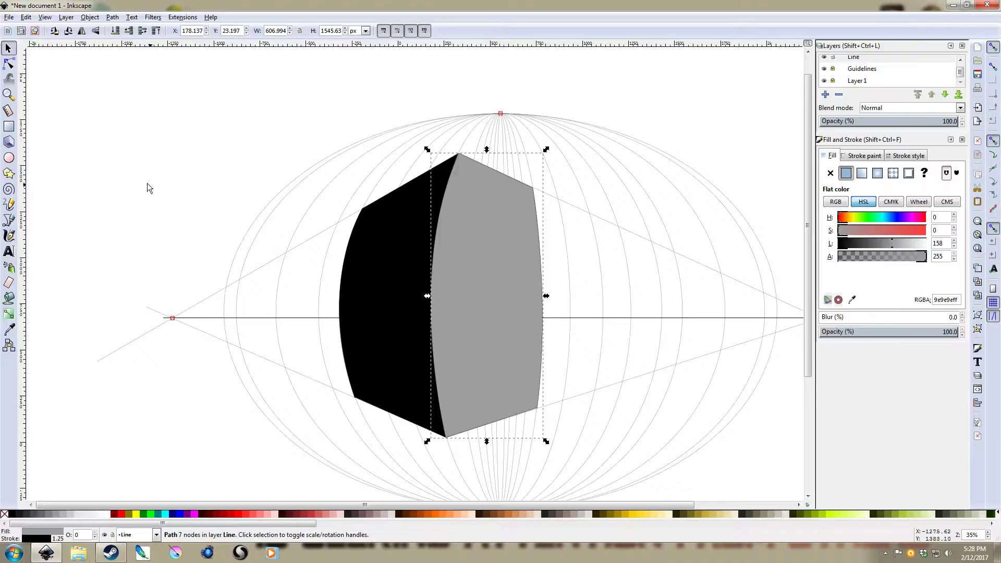
click(684, 228)
scroll(674, 317, down, 3)
scroll(698, 236, right, 3)
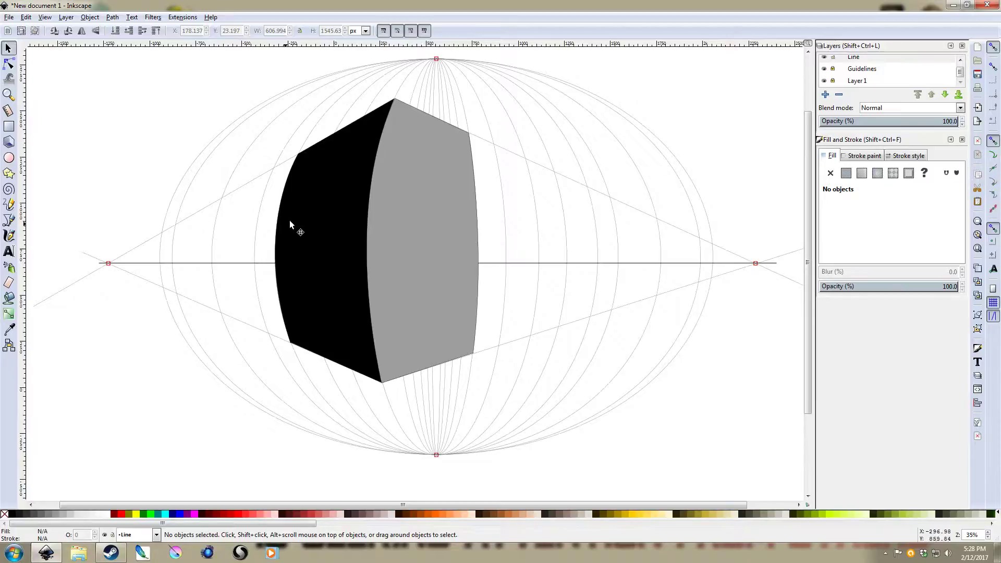
scroll(263, 275, up, 1)
scroll(263, 275, right, 1)
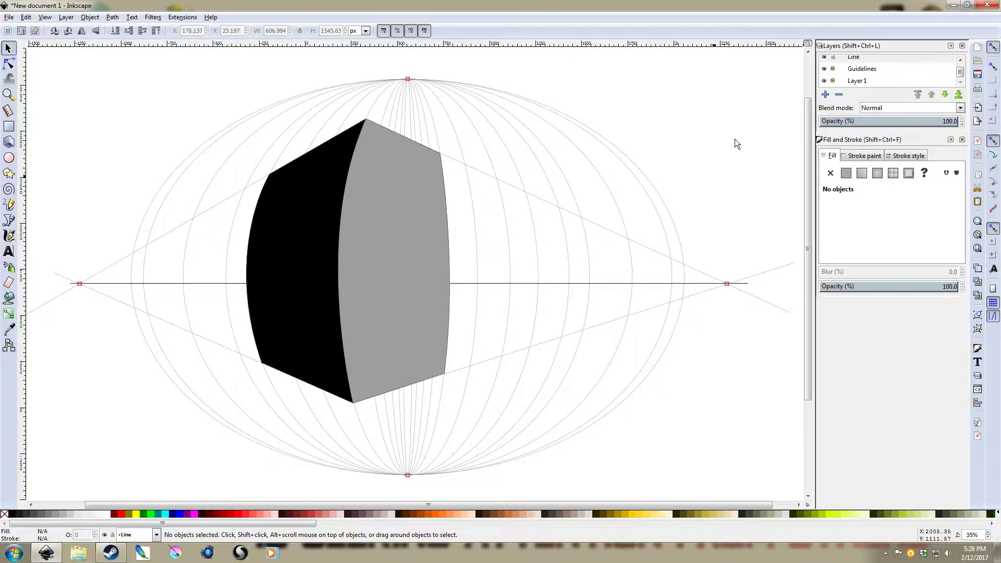
scroll(545, 128, up, 1)
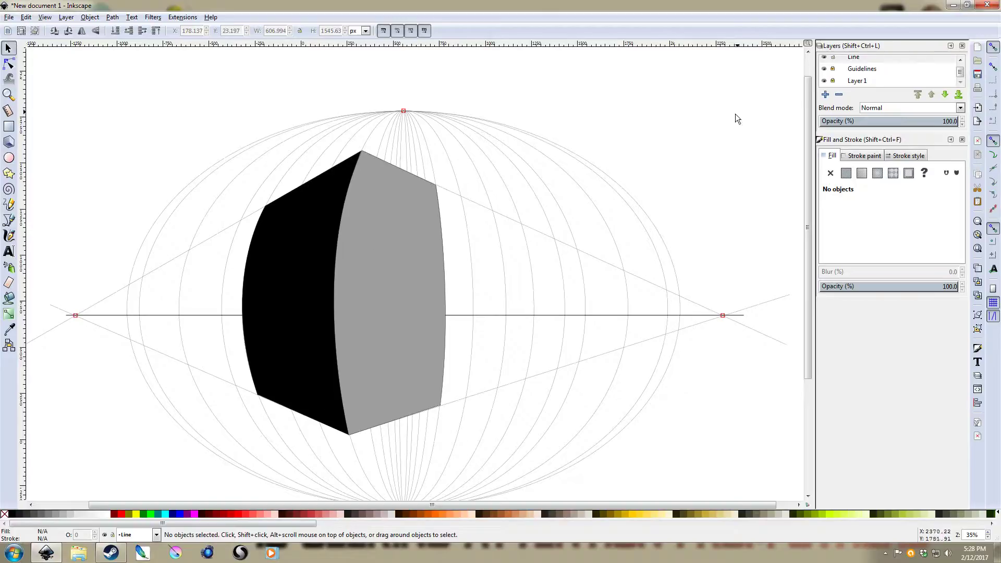
scroll(495, 168, right, 1)
key(b)
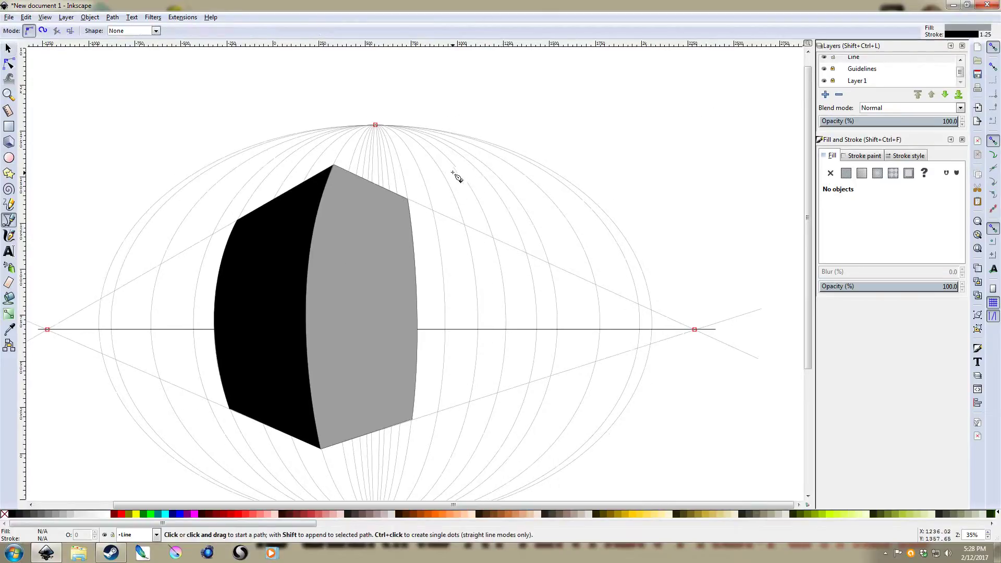
Step: Unlock Guidelines and draw unfilled lines from the top point to both vanishing points
click(864, 69)
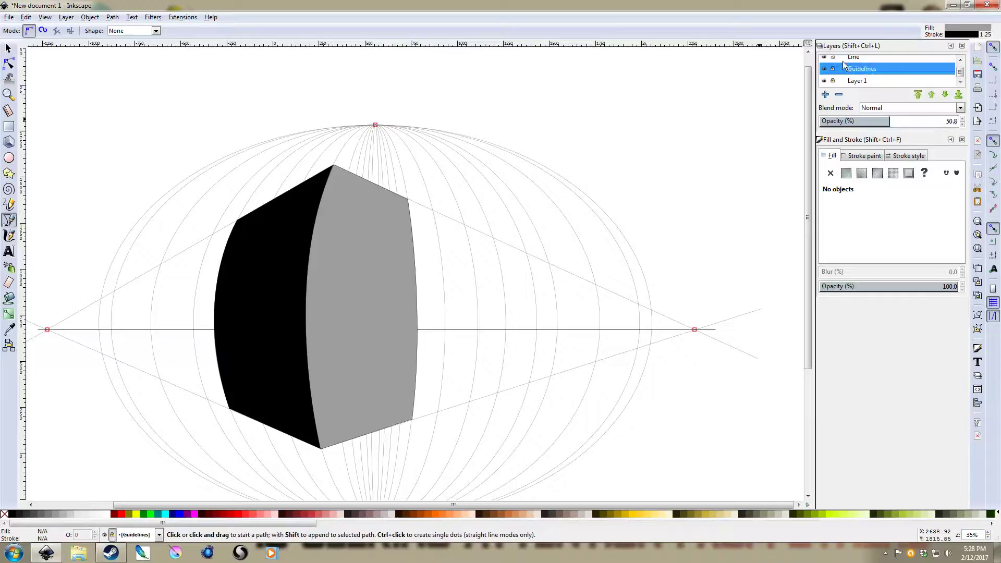
click(834, 74)
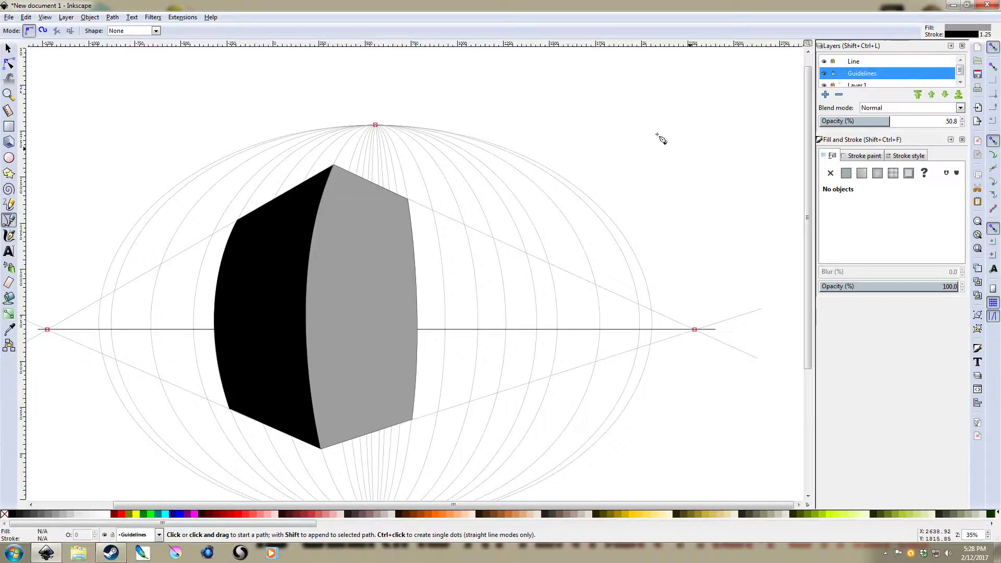
click(405, 143)
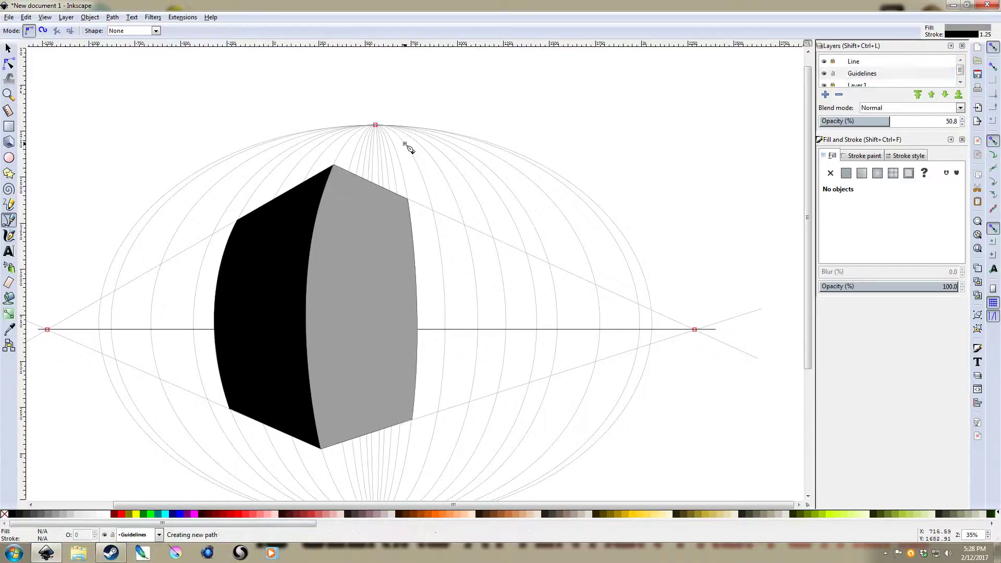
click(40, 334)
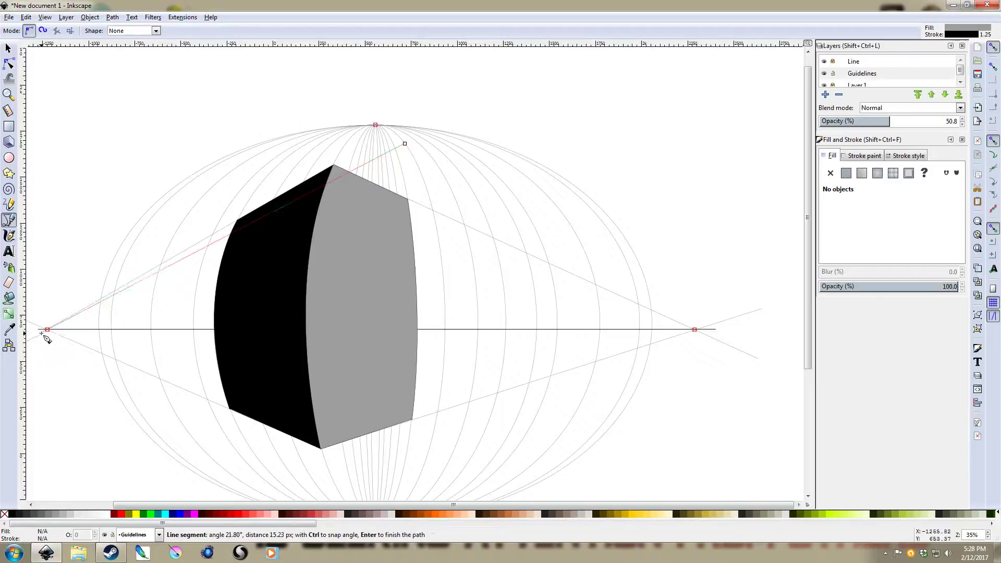
key(Return)
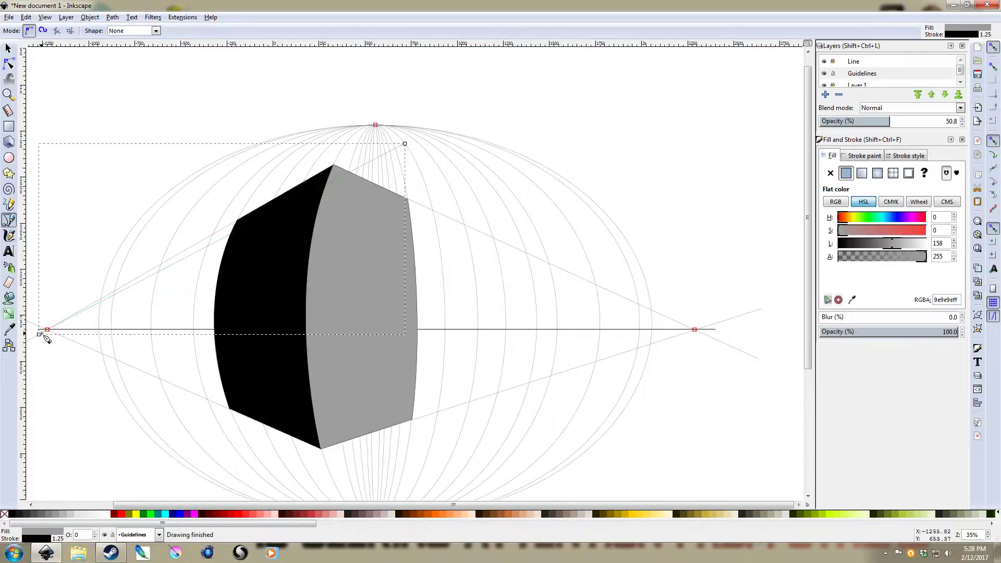
click(405, 144)
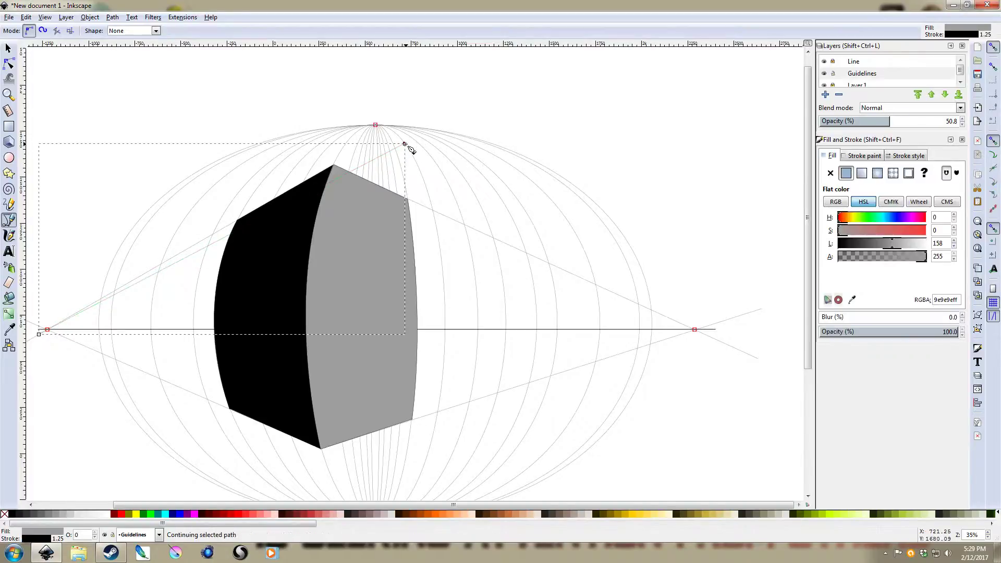
double_click(745, 361)
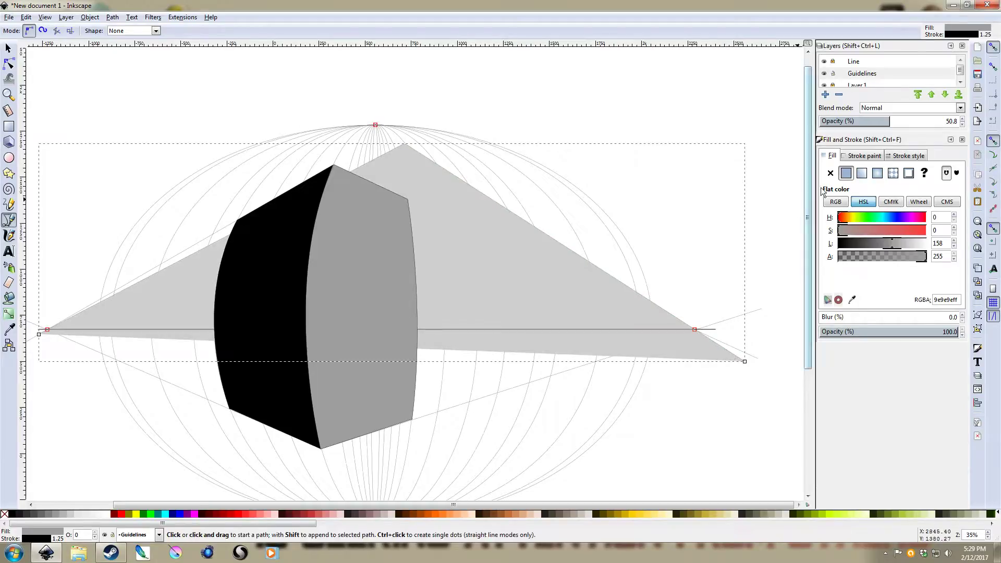
click(831, 173)
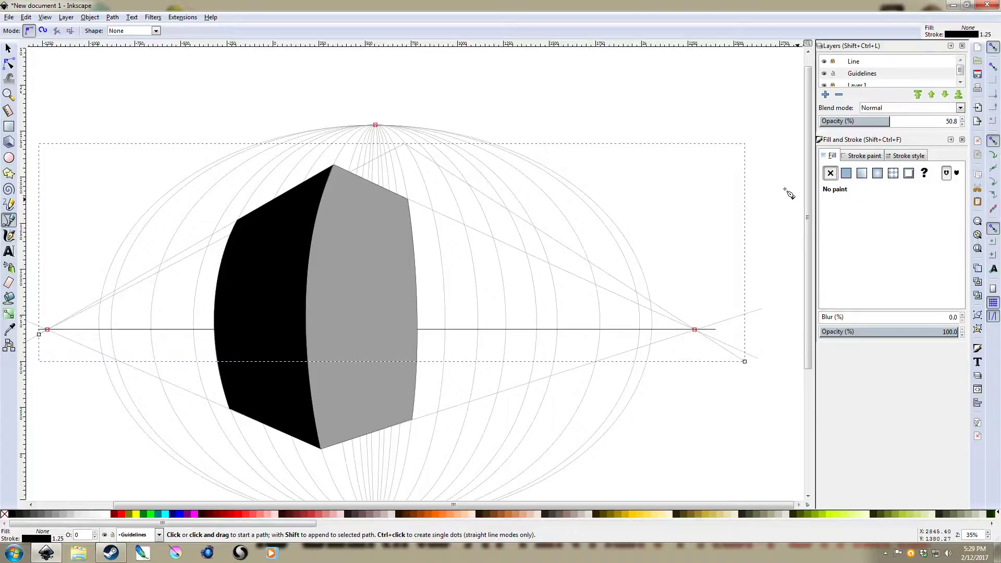
key(s)
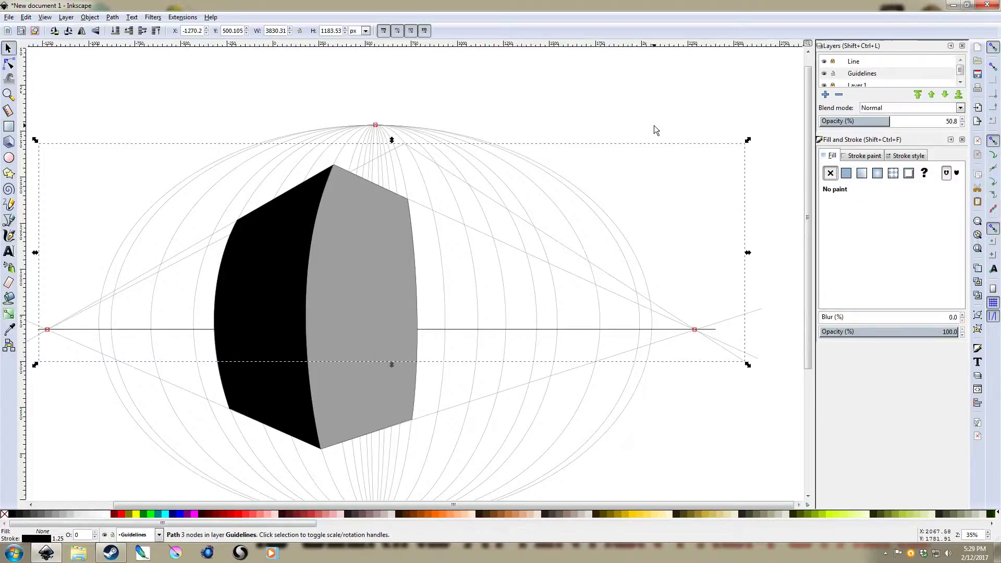
click(655, 130)
Step: Draw lower guide lines to both vanishing points, relock Guidelines, and select the Line layer
key(b)
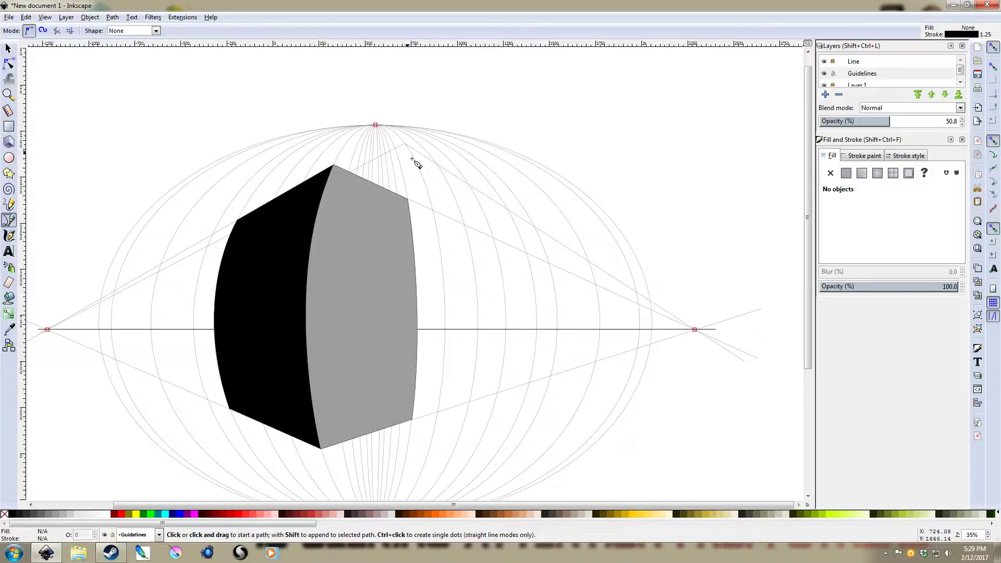
click(440, 398)
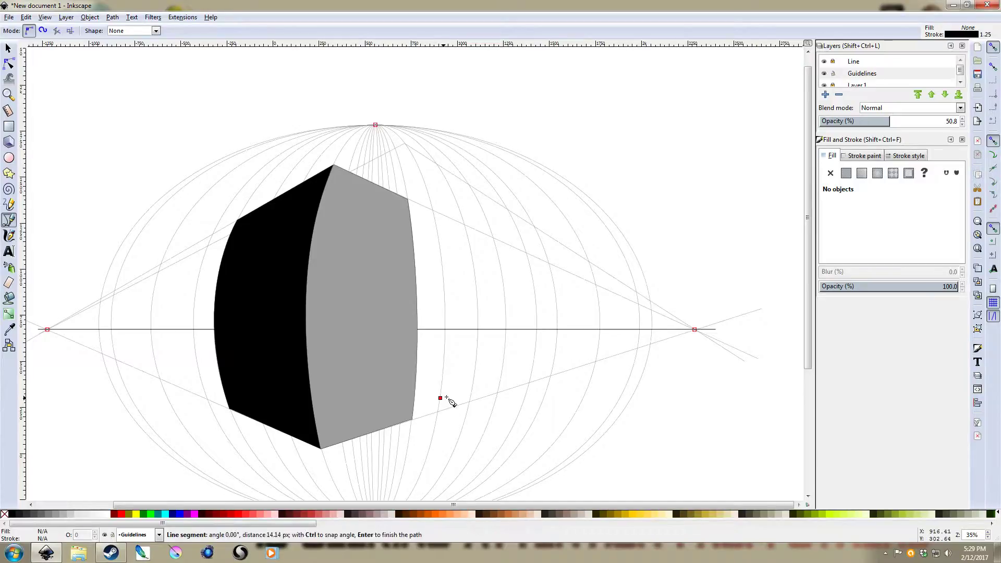
double_click(740, 316)
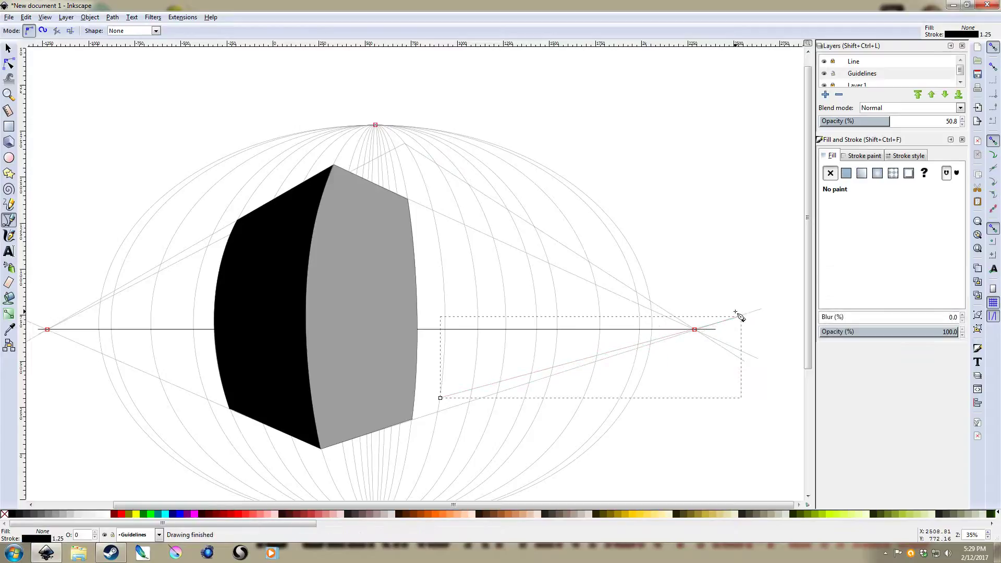
click(440, 399)
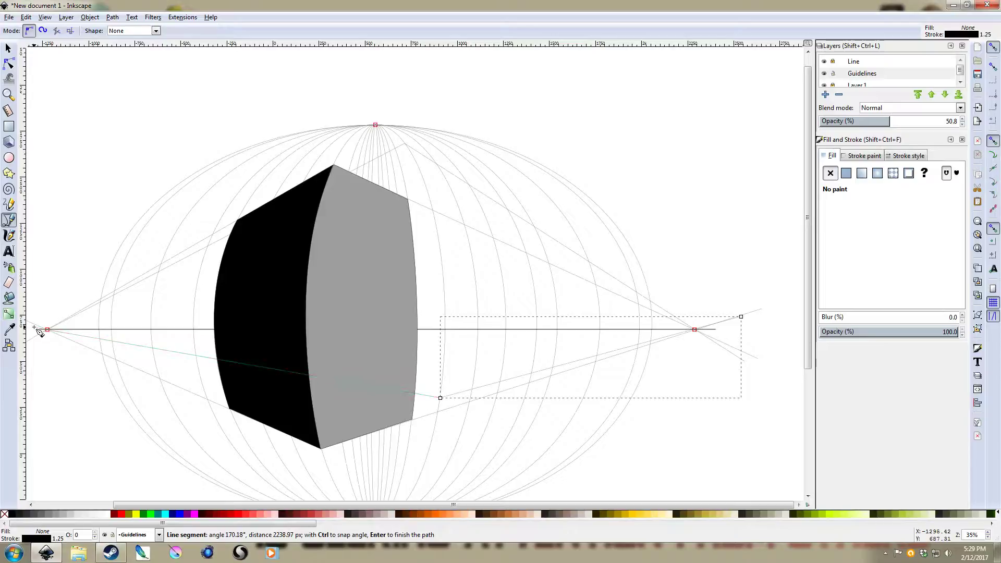
double_click(34, 327)
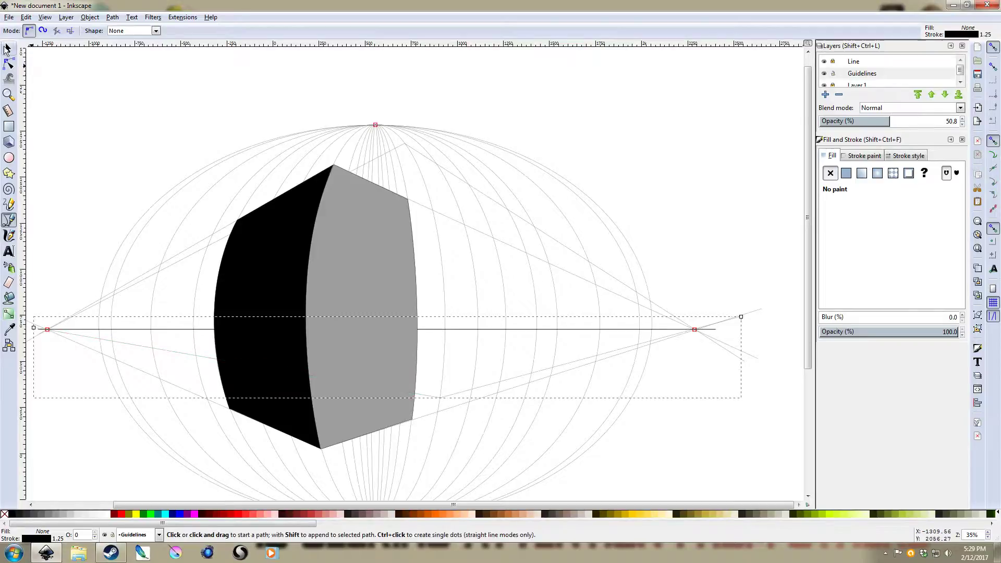
click(7, 49)
click(158, 108)
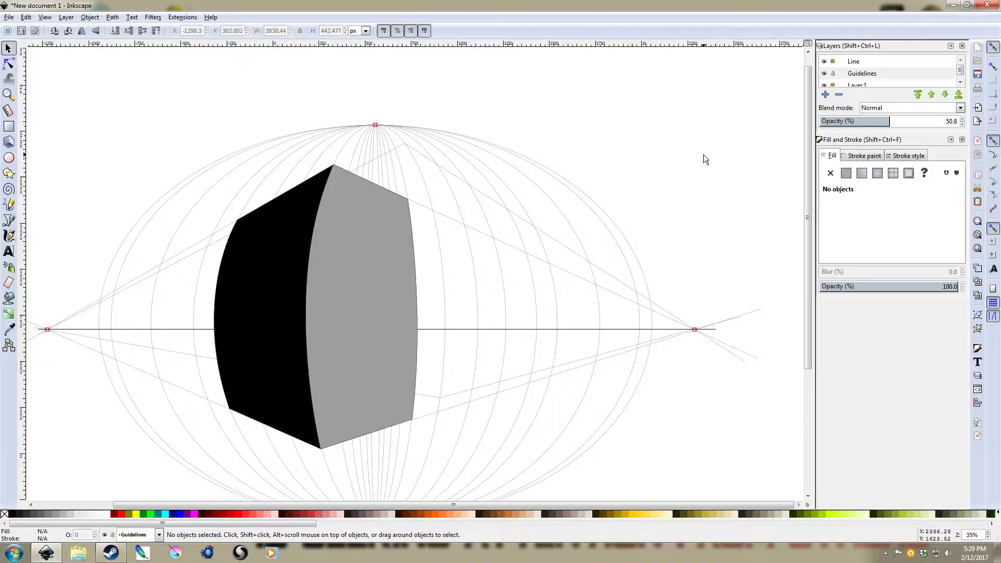
click(834, 73)
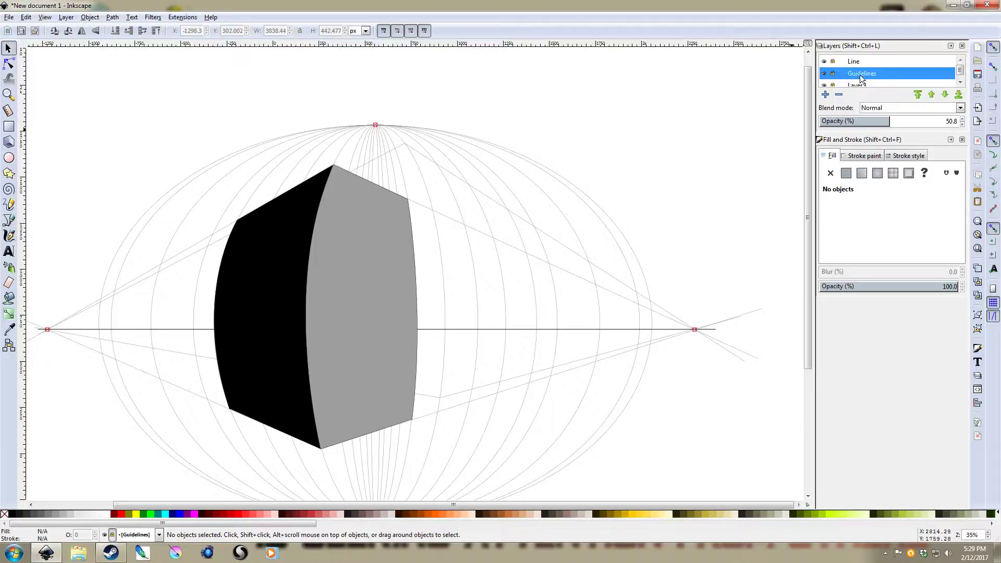
click(875, 60)
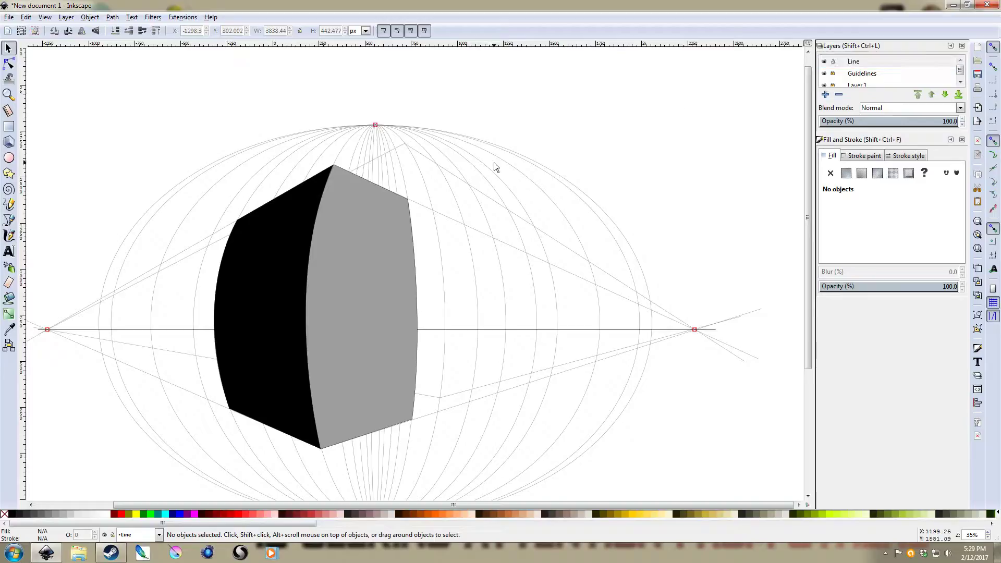
Step: Trace the narrow back face behind the grey wall as a closed path with a curved edge
key(b)
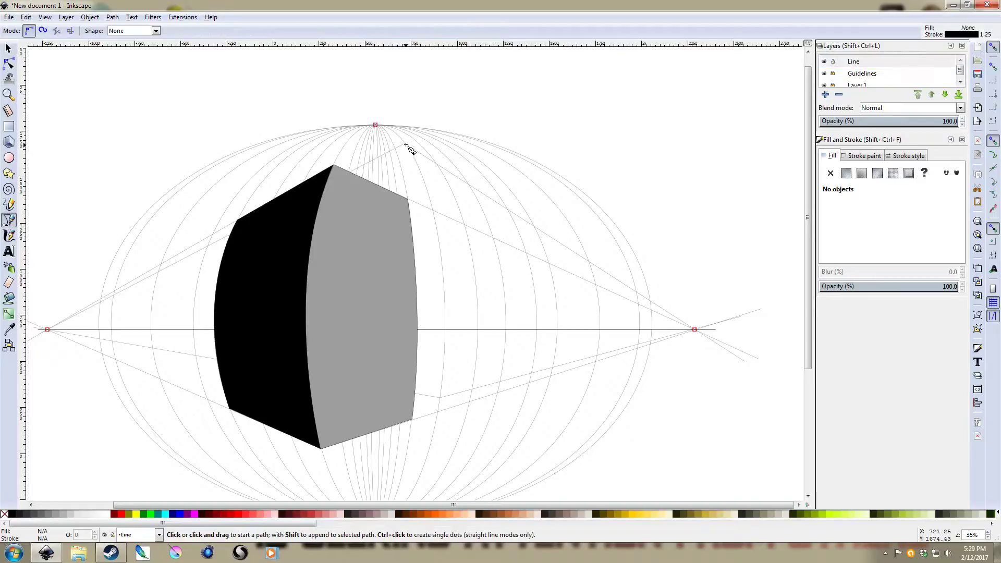
click(405, 143)
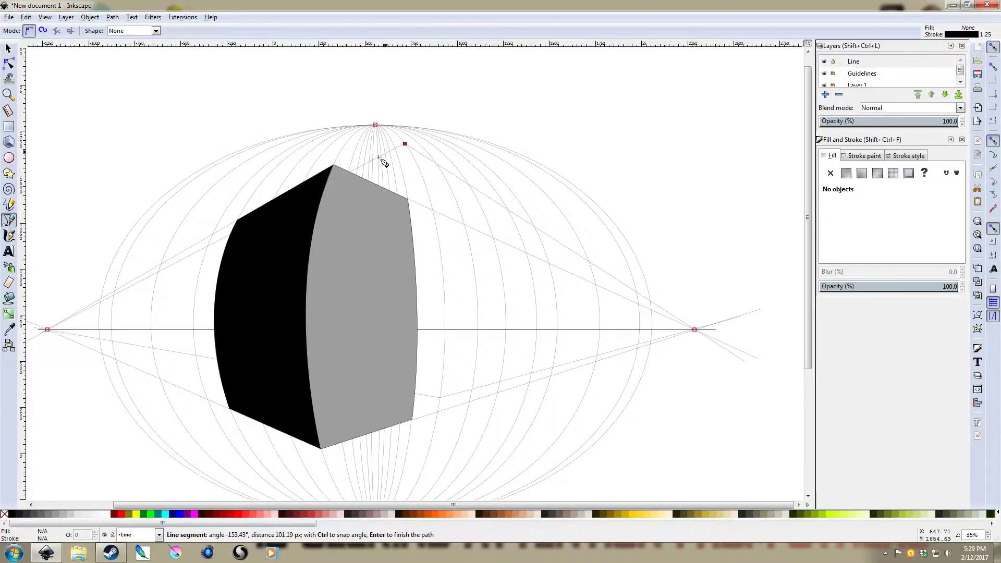
click(327, 182)
click(414, 393)
click(439, 397)
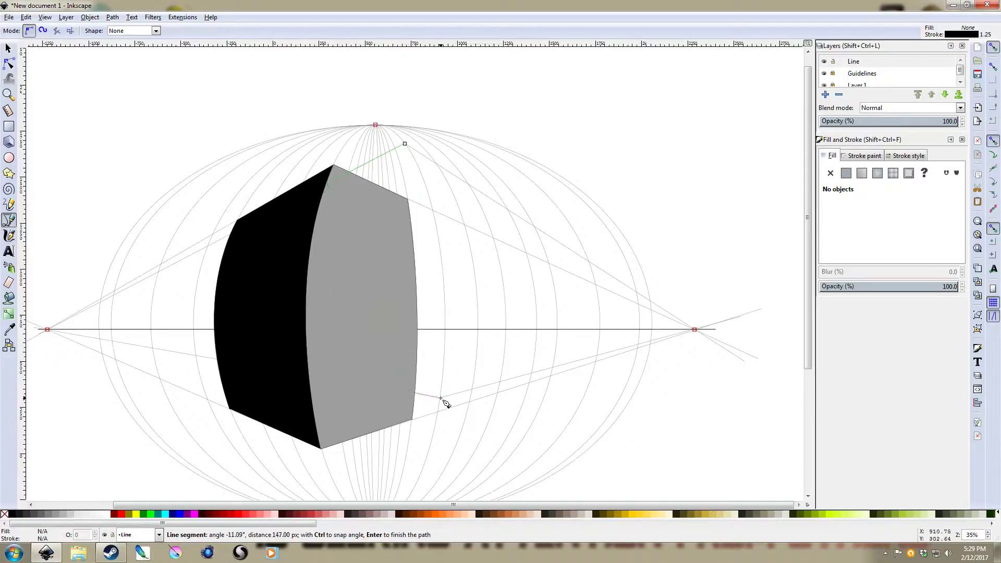
scroll(454, 281, down, 1)
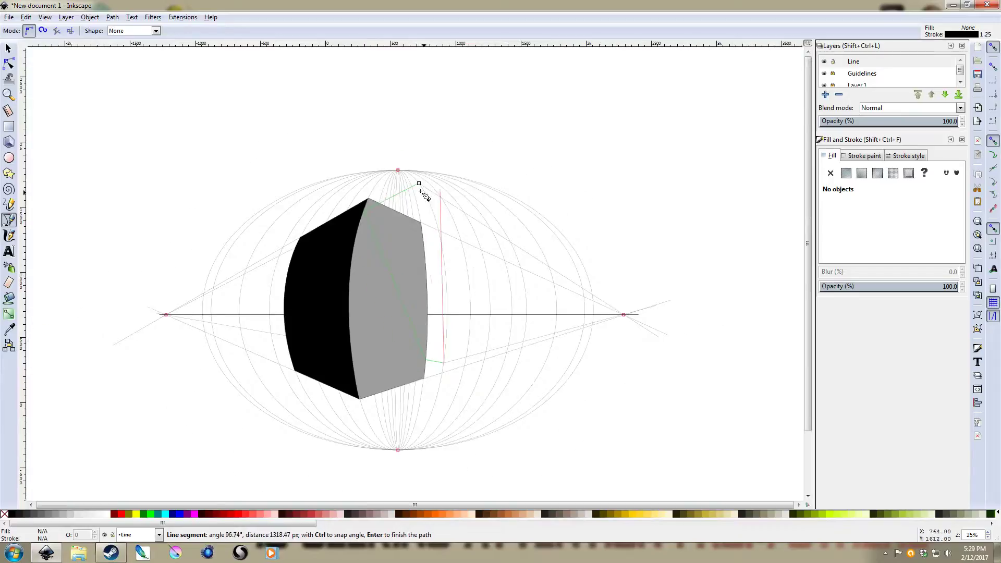
drag(418, 184, 379, 120)
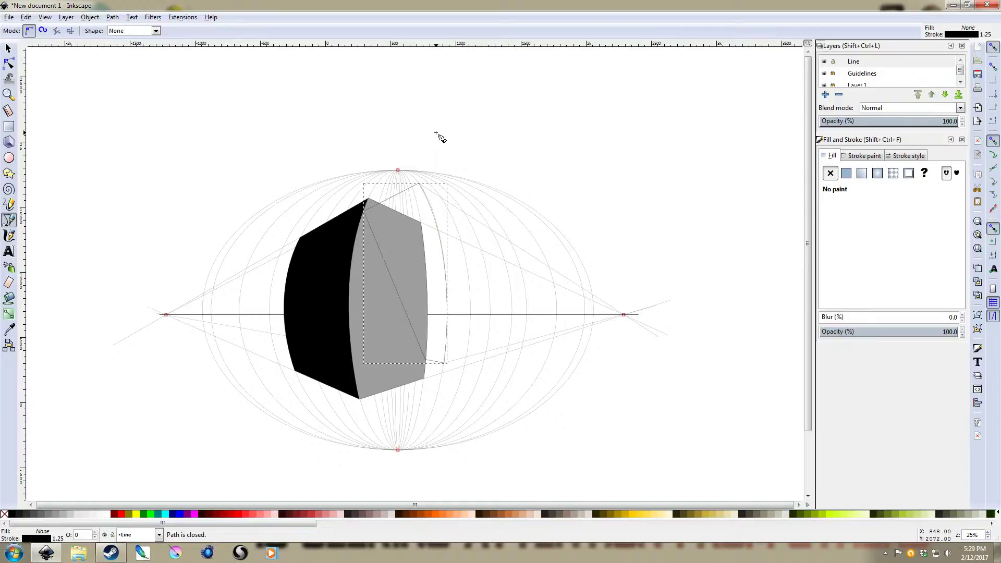
key(s)
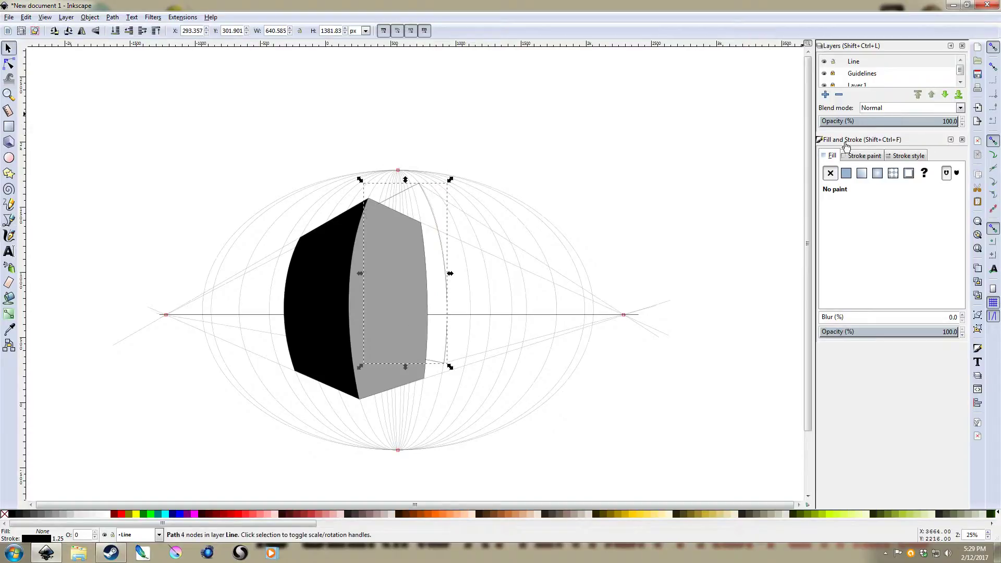
Step: Fill the back face with a flat very dark grey (2c2c2c)
click(846, 172)
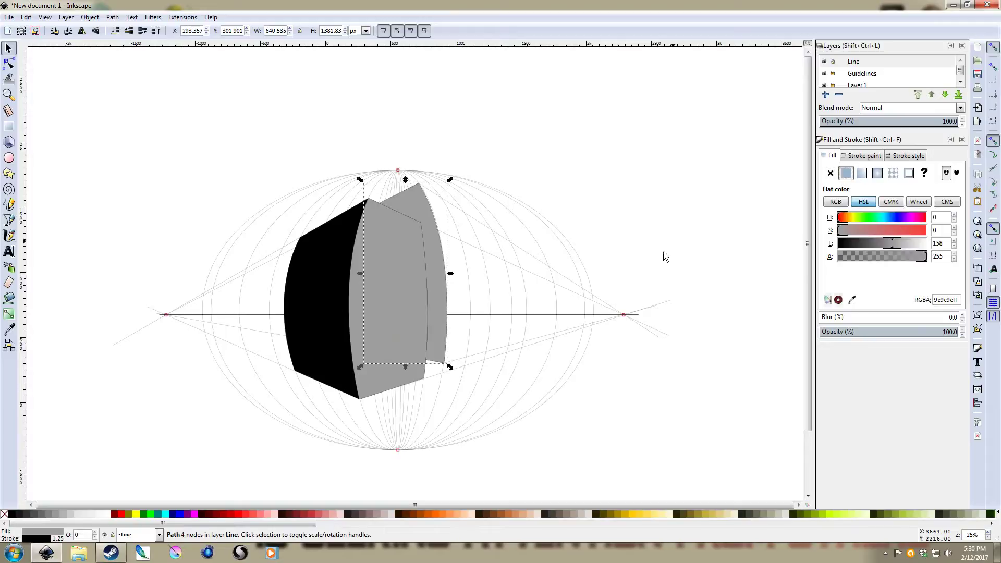
click(843, 247)
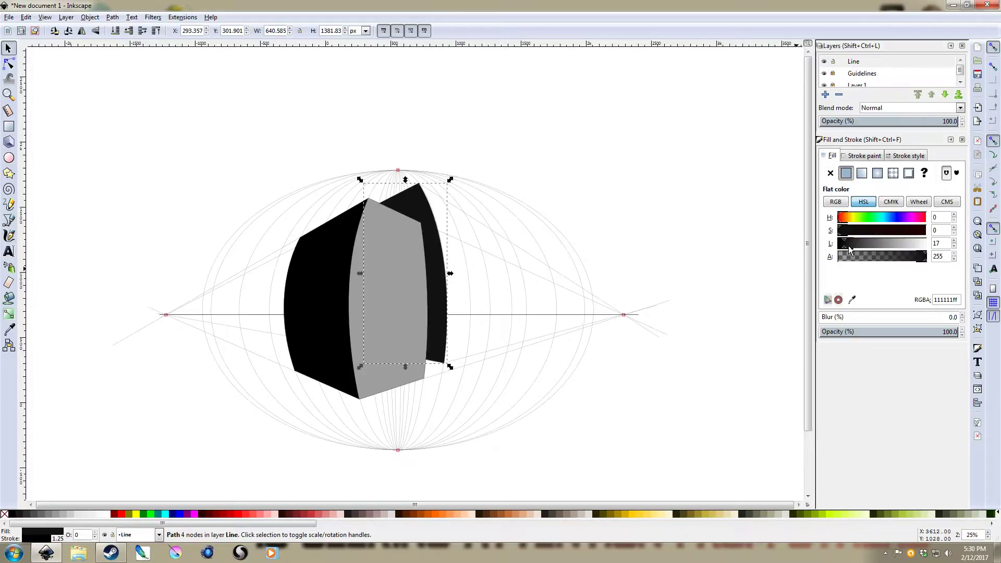
drag(846, 247, 854, 247)
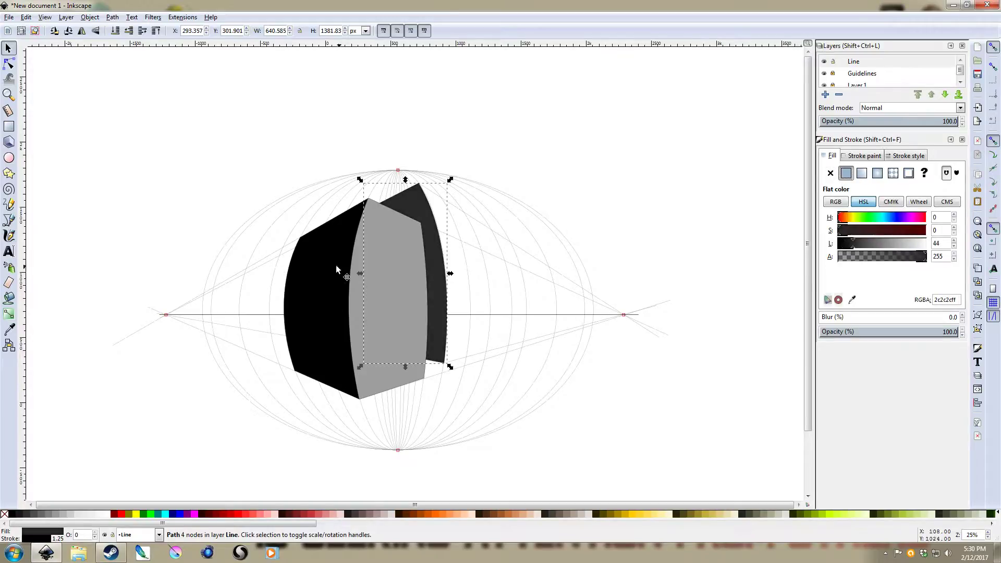
click(556, 150)
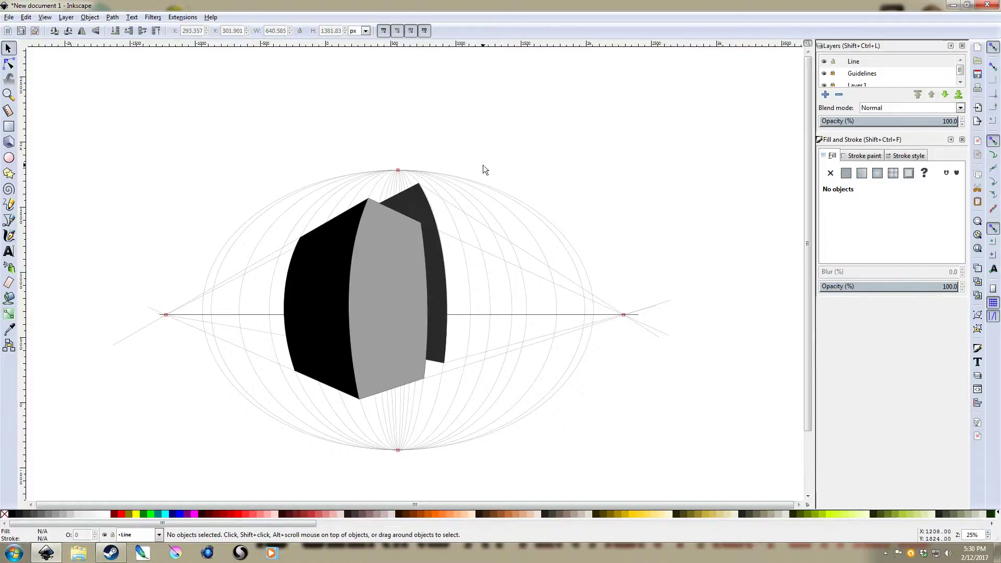
click(408, 201)
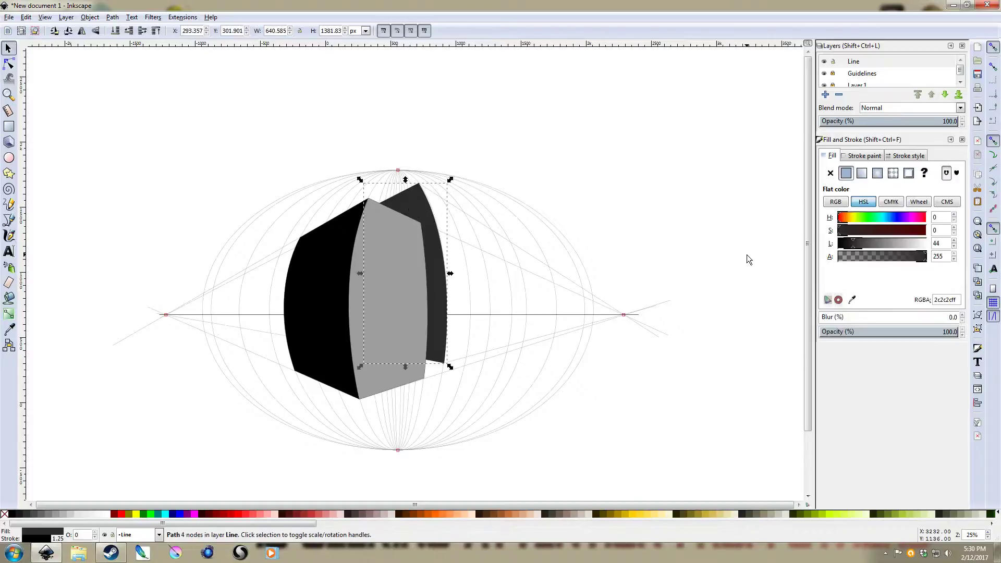
click(847, 245)
click(655, 224)
Step: With the Bezier pen, outline a curved wall right of the dark strip, bending its right edge
ctrl+scroll(555, 257, up, 1)
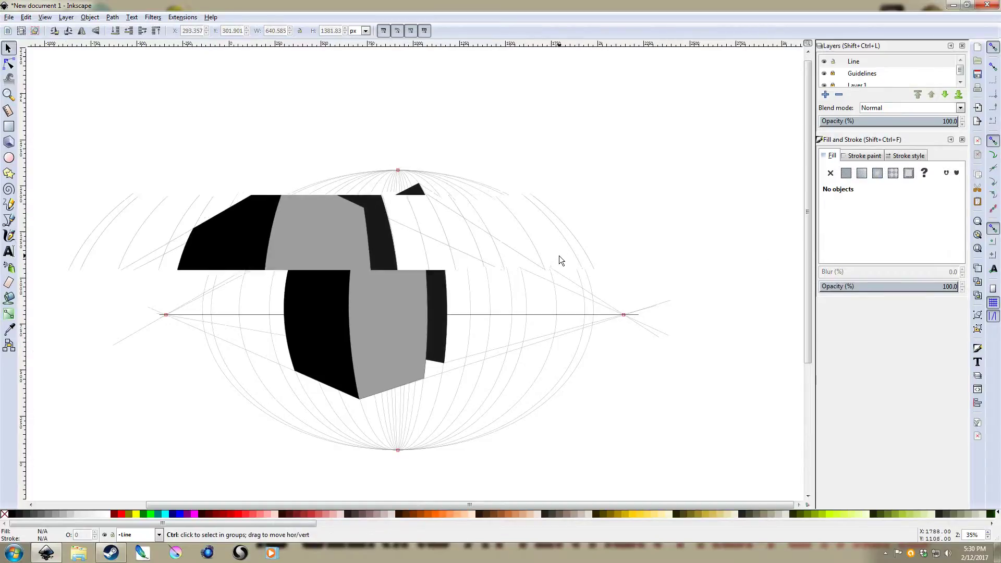
drag(546, 260, 609, 236)
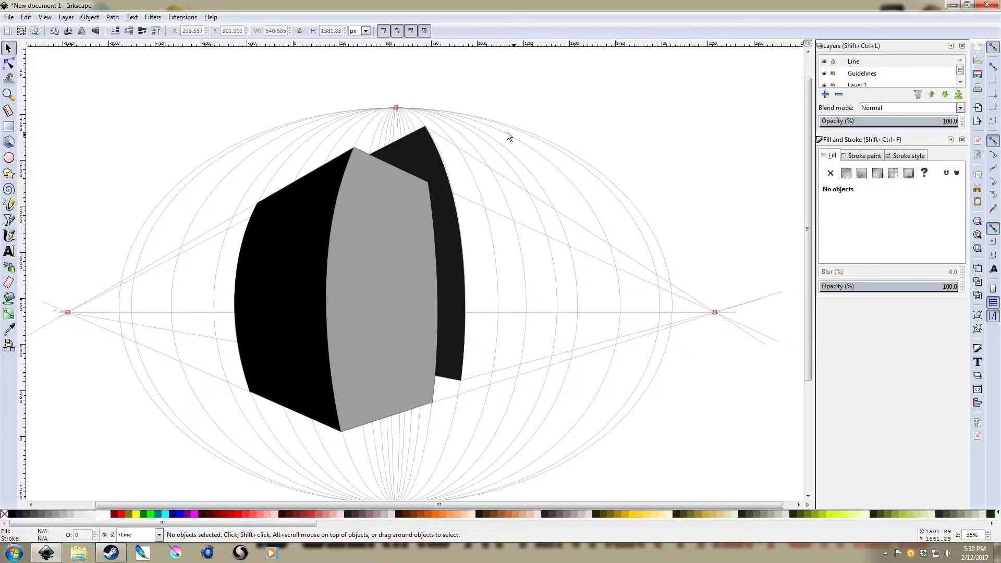
key(b)
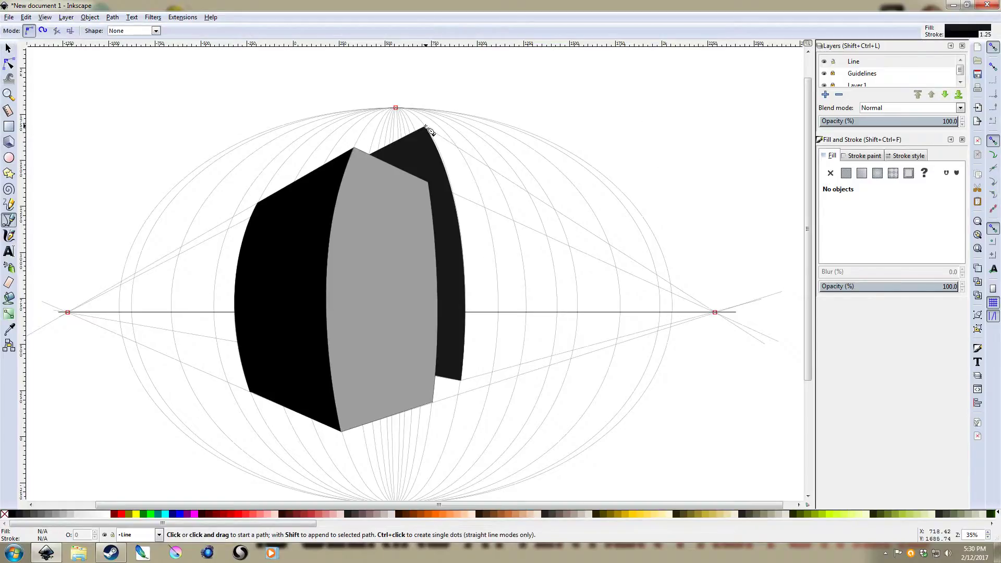
click(426, 126)
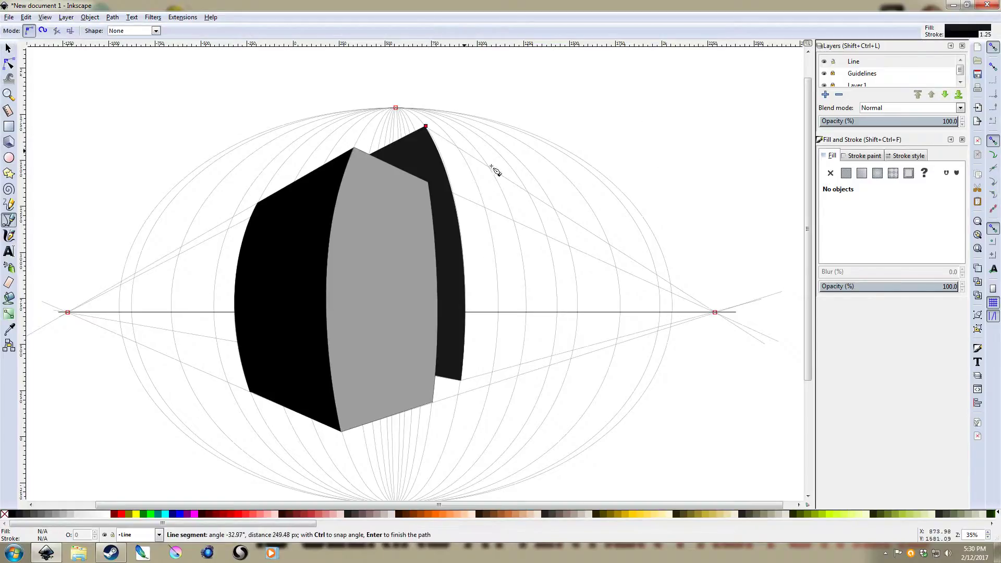
click(527, 193)
drag(552, 357, 531, 462)
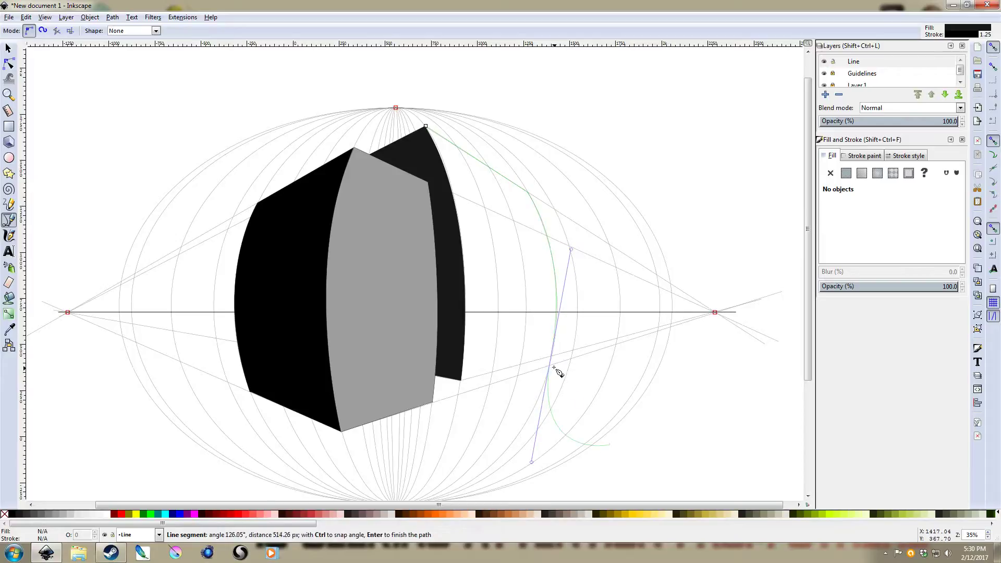
click(461, 379)
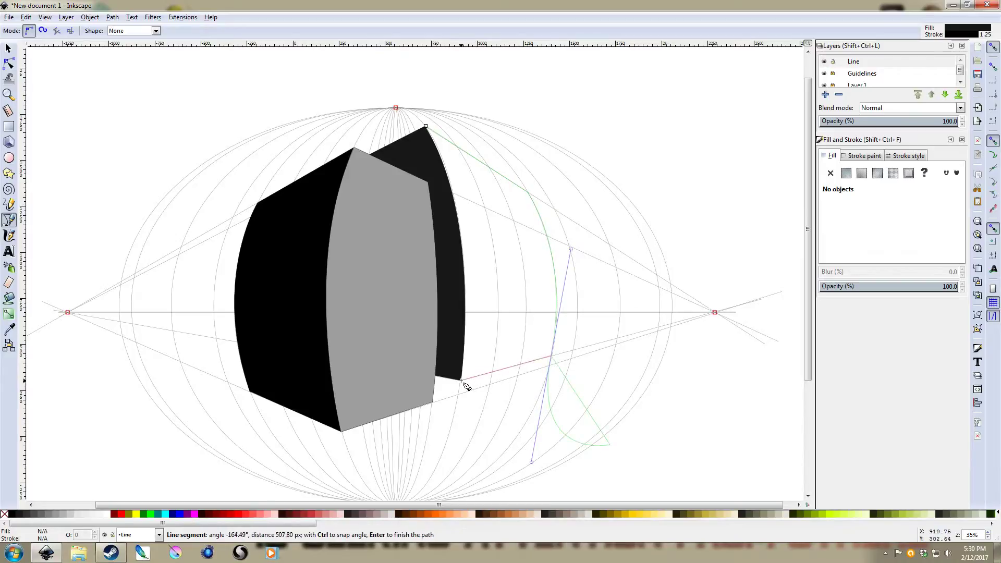
drag(426, 127, 399, 79)
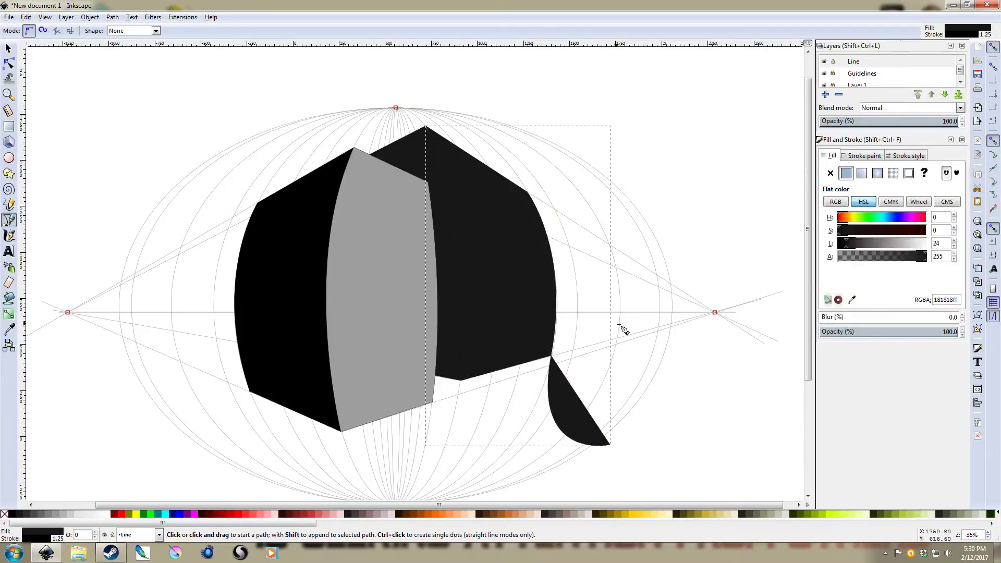
Step: Draw a quad below the wall and subtract it so the wall's bottom follows the perspective line
click(505, 396)
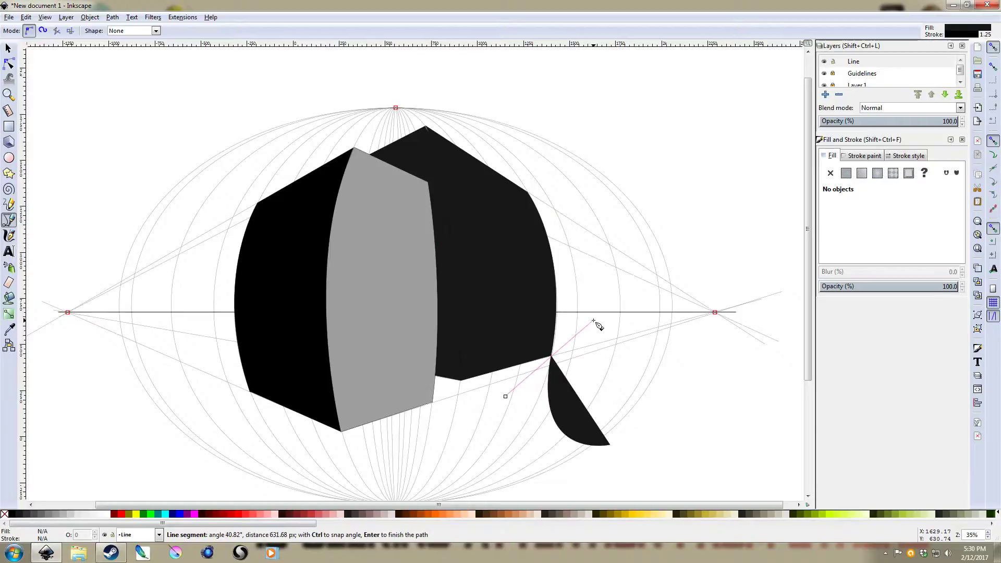
click(594, 321)
click(689, 444)
click(617, 472)
click(503, 454)
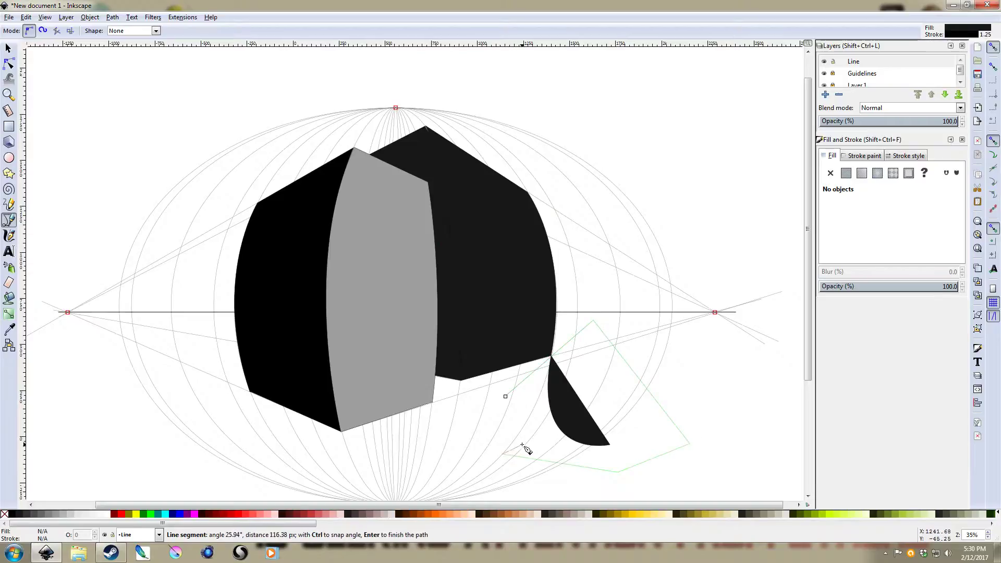
key(Return)
key(s)
shift+click(481, 267)
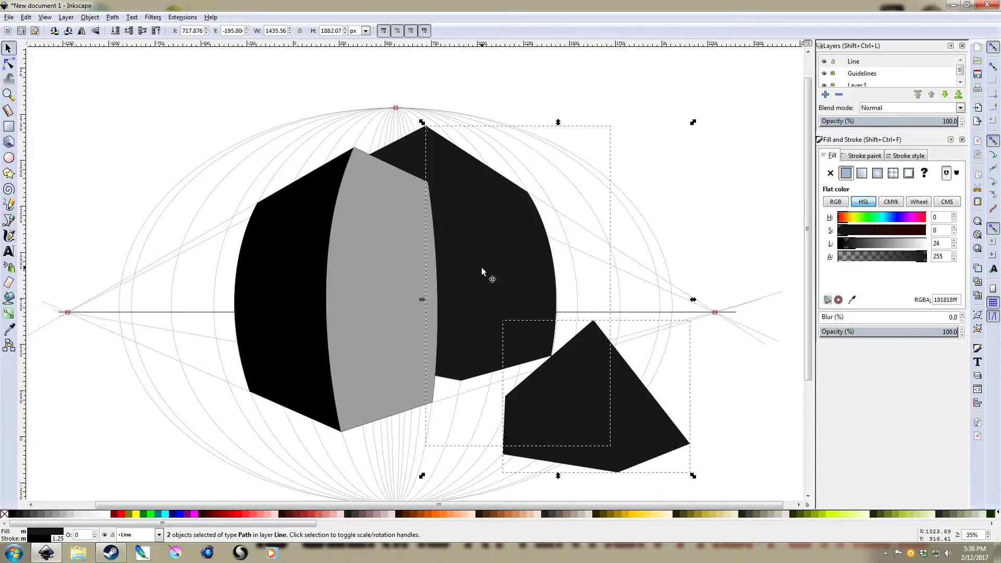
key(ctrl+minus)
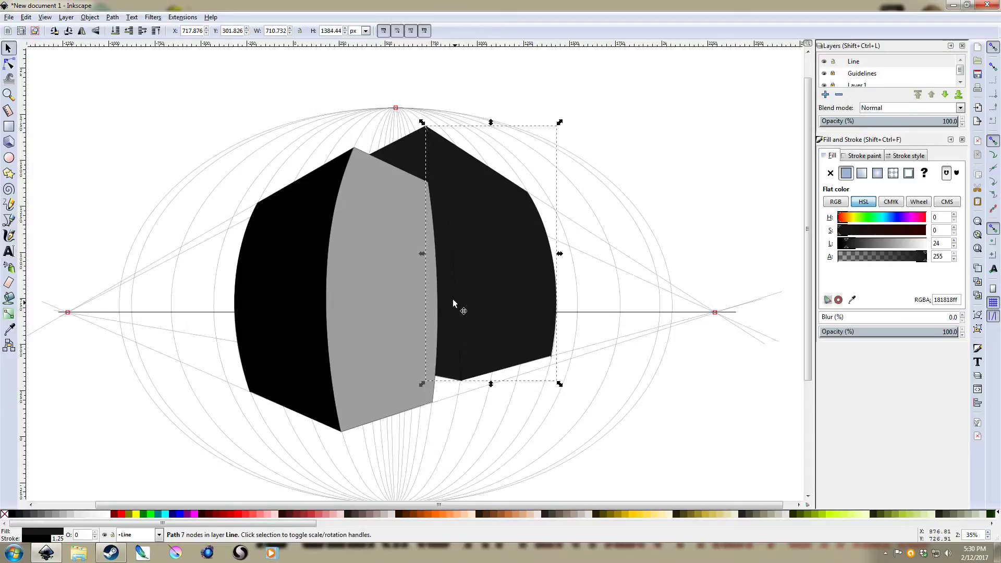
Step: Fill the wall with the front face's grey via the Dropper, then fine-tune its Lightness to 8a8a8a
key(d)
click(402, 304)
key(s)
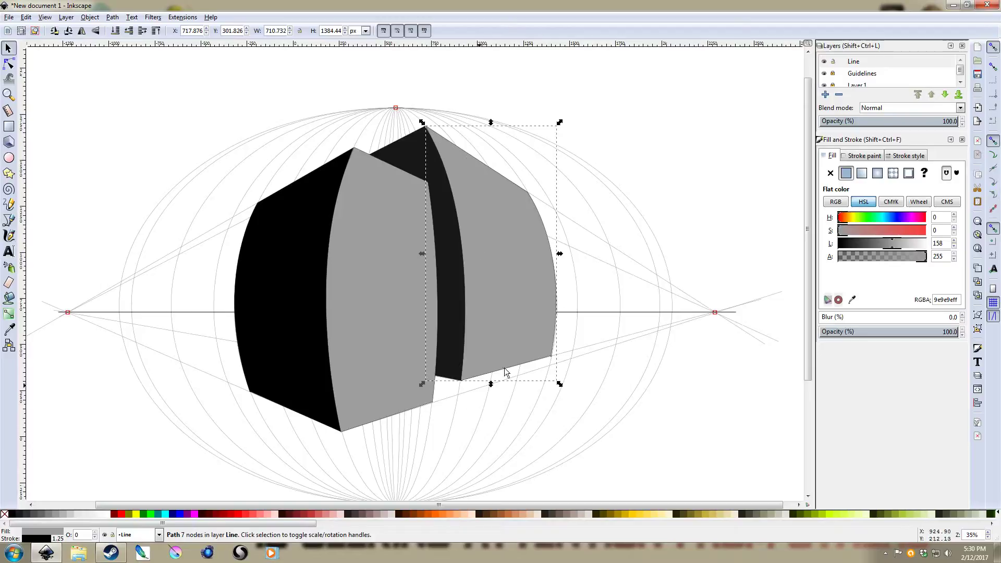
click(678, 137)
ctrl+scroll(634, 245, down, 1)
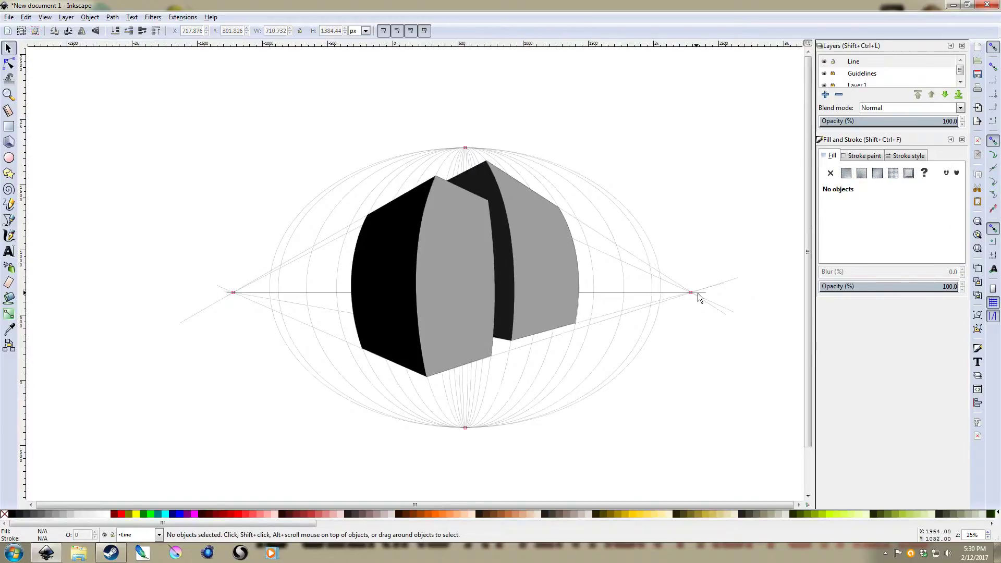
ctrl+scroll(569, 268, up, 2)
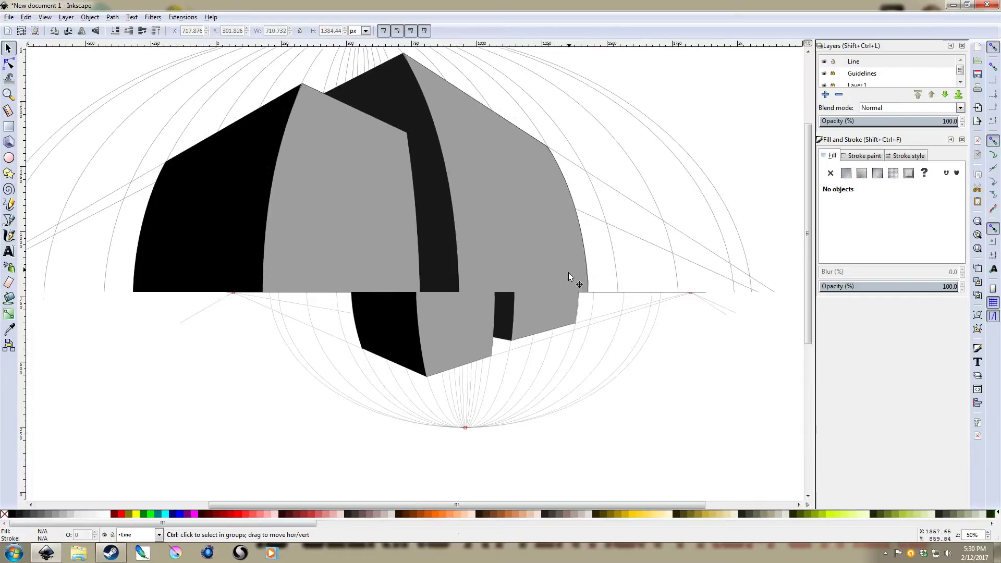
click(563, 268)
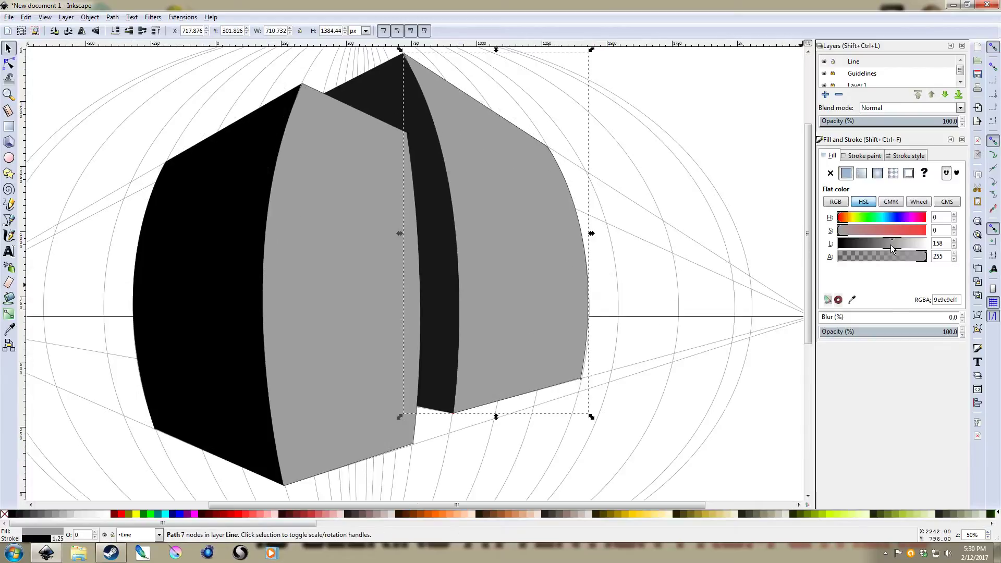
drag(891, 249, 886, 248)
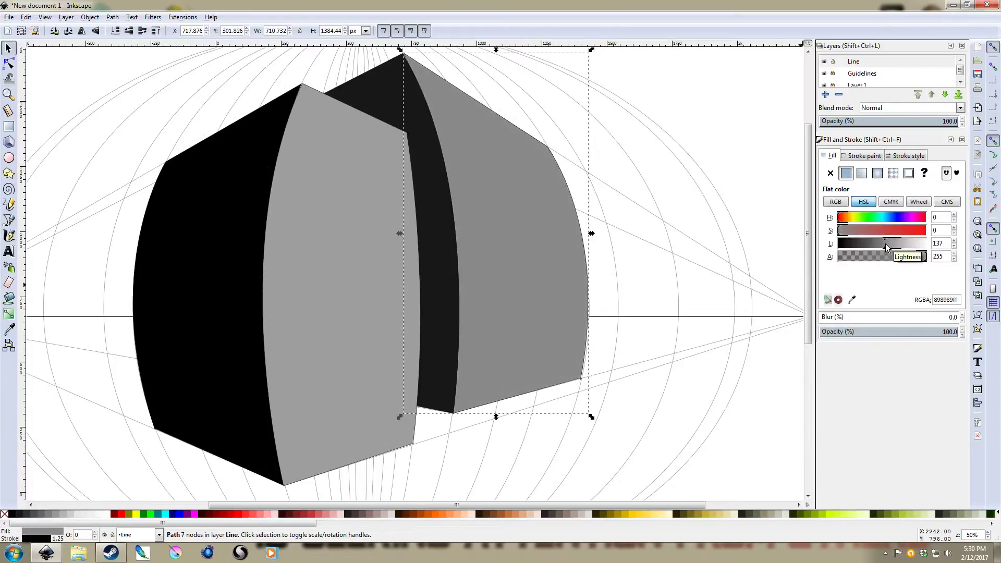
drag(889, 247, 885, 248)
click(693, 213)
scroll(692, 215, down, 1)
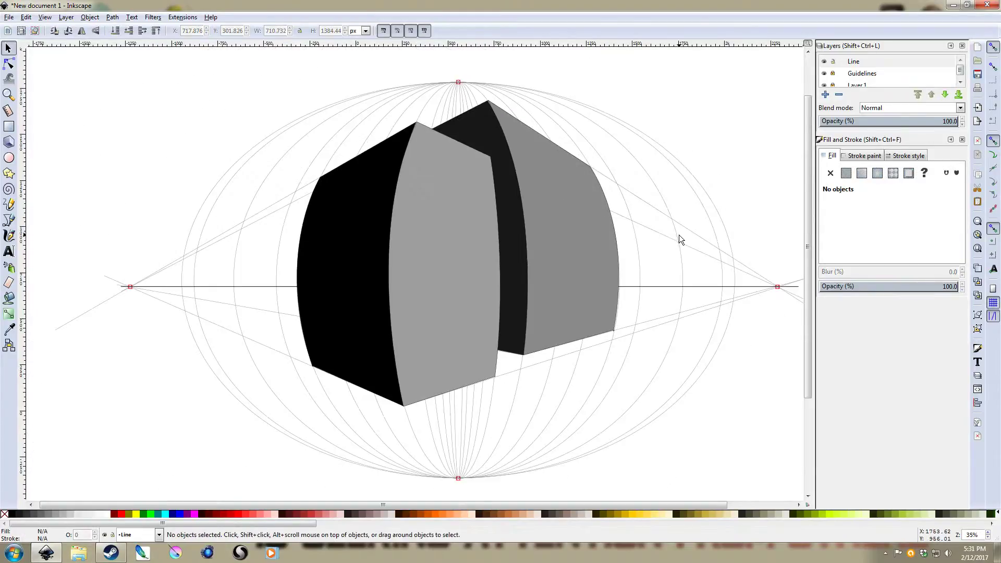
scroll(657, 224, up, 1)
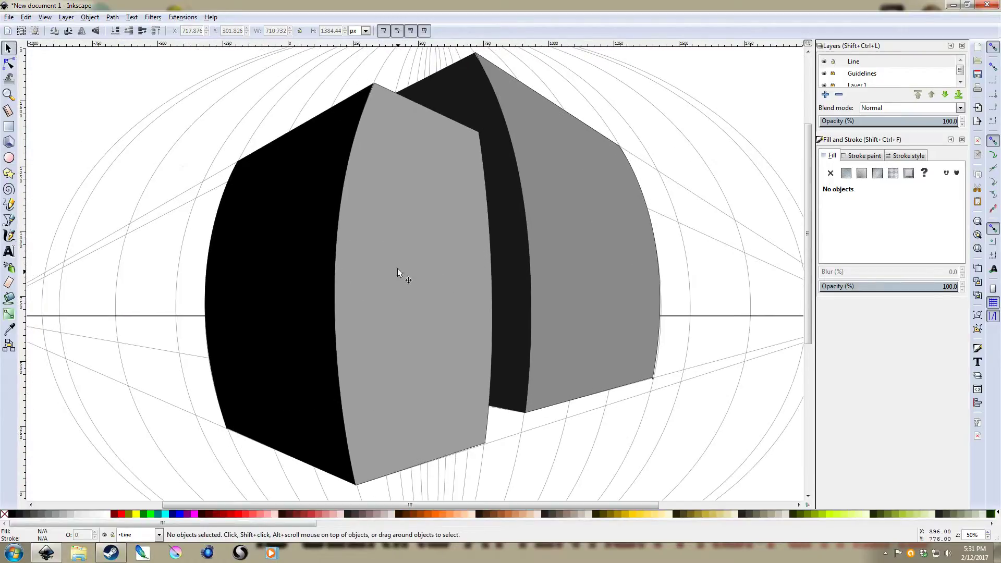
scroll(393, 286, up, 3)
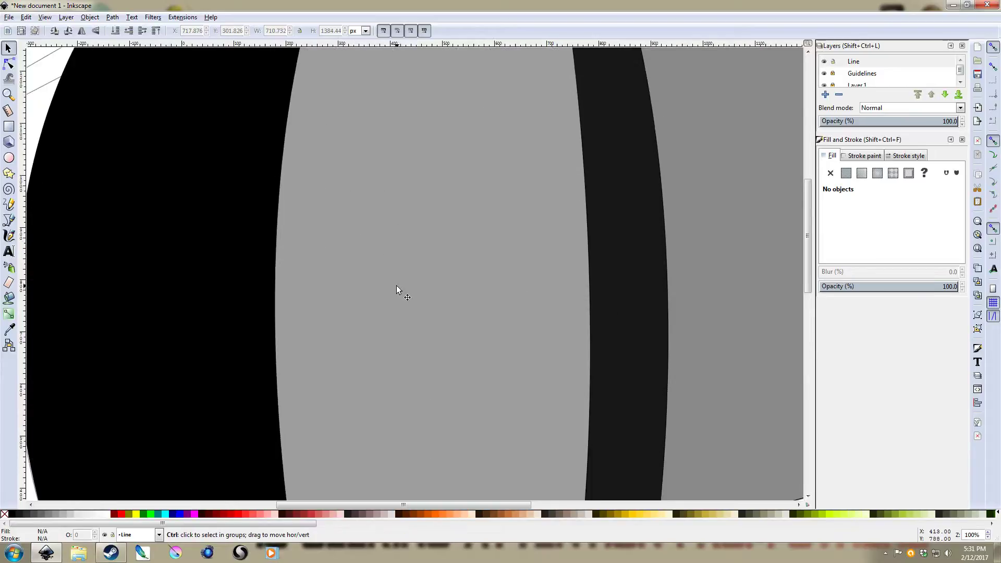
scroll(459, 339, up, 10)
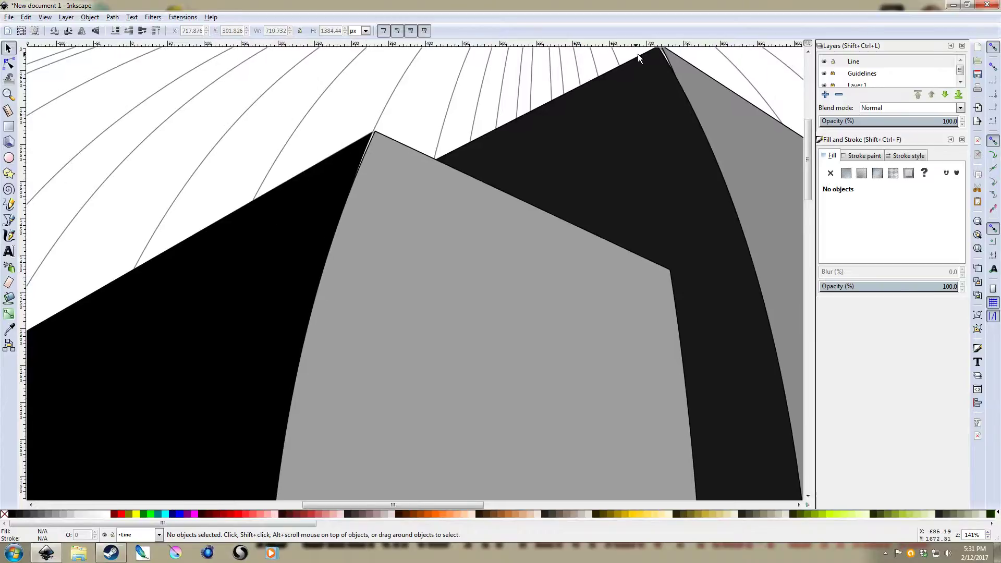
scroll(554, 390, down, 10)
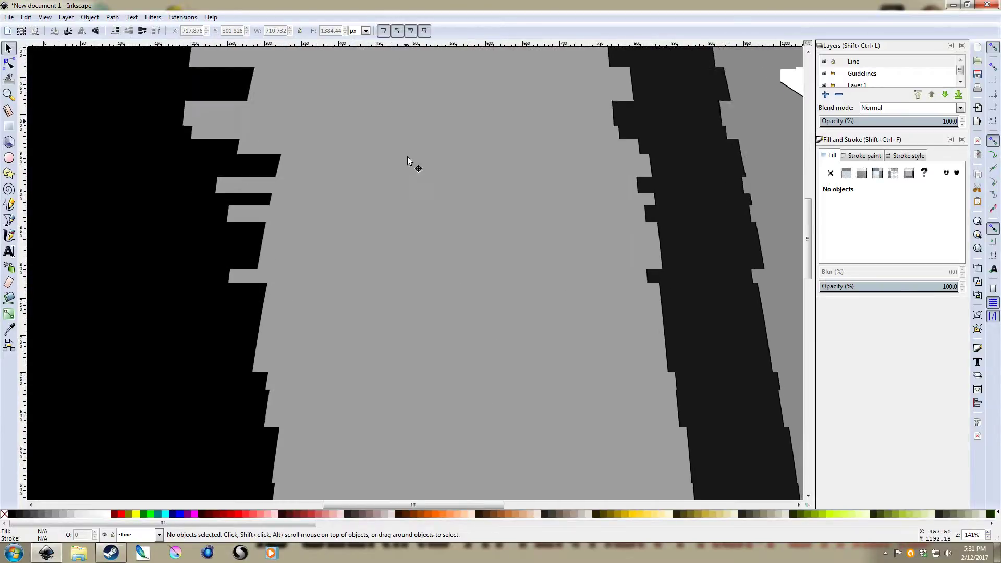
scroll(422, 402, down, 10)
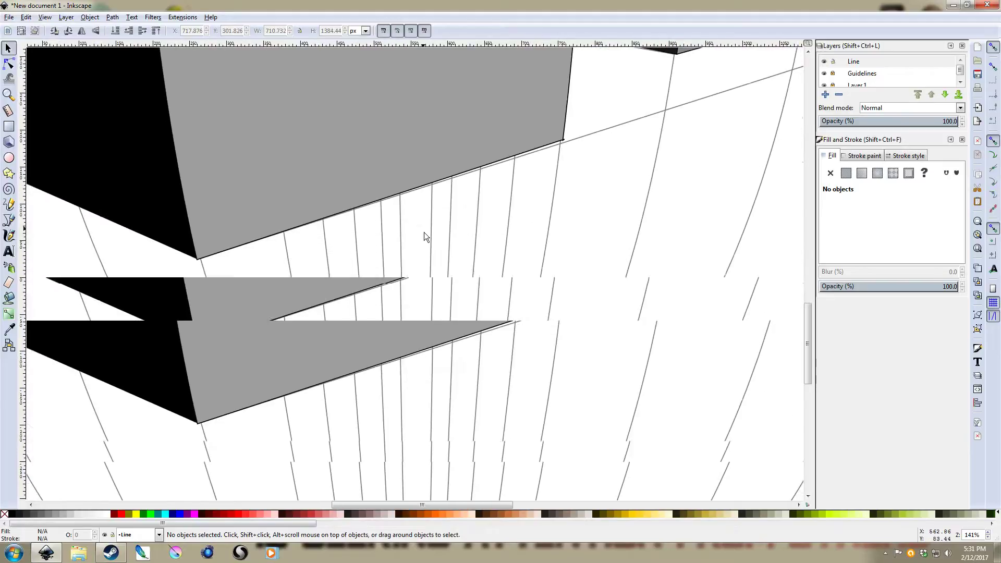
scroll(481, 359, down, 5)
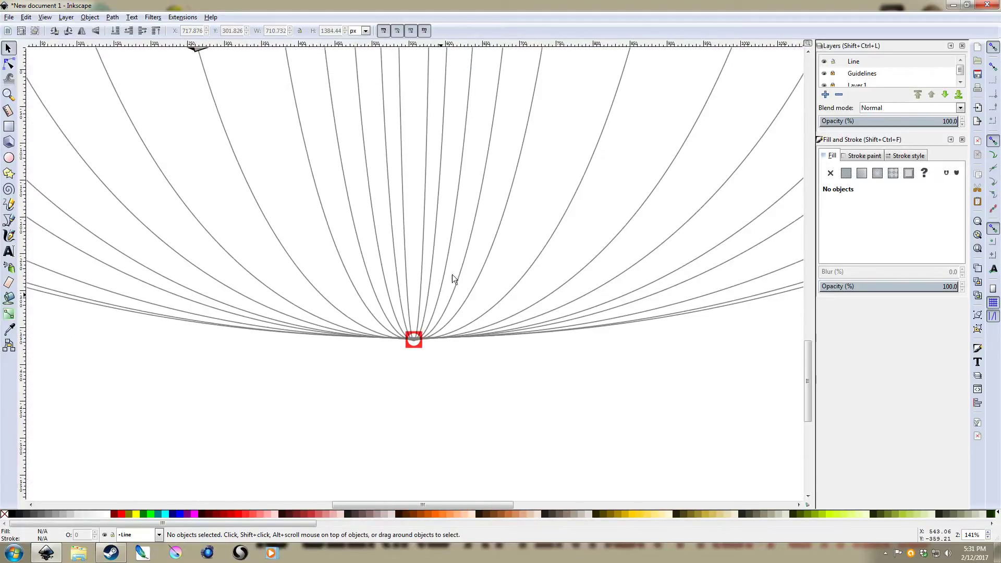
scroll(459, 165, down, 4)
scroll(465, 302, up, 9)
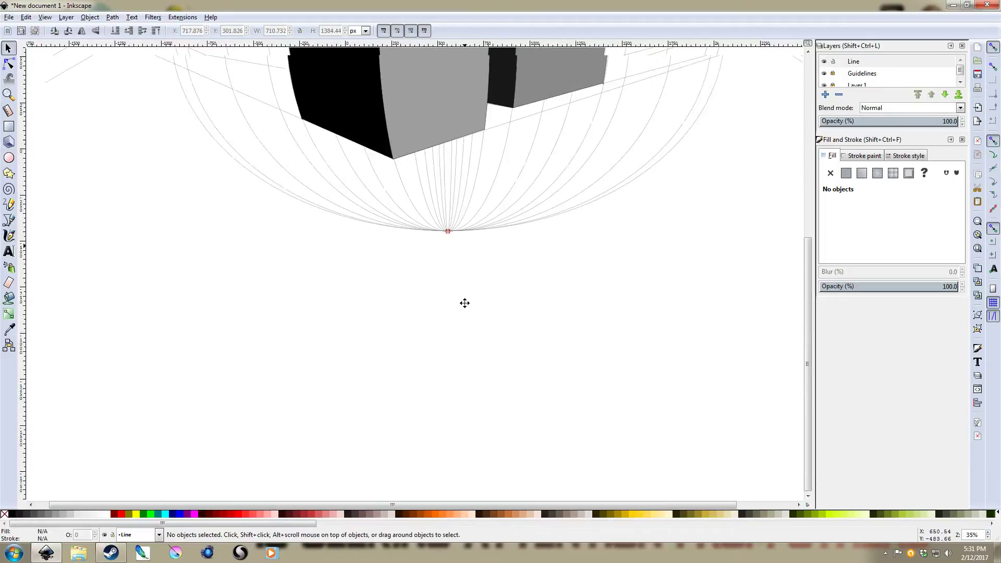
scroll(374, 177, up, 4)
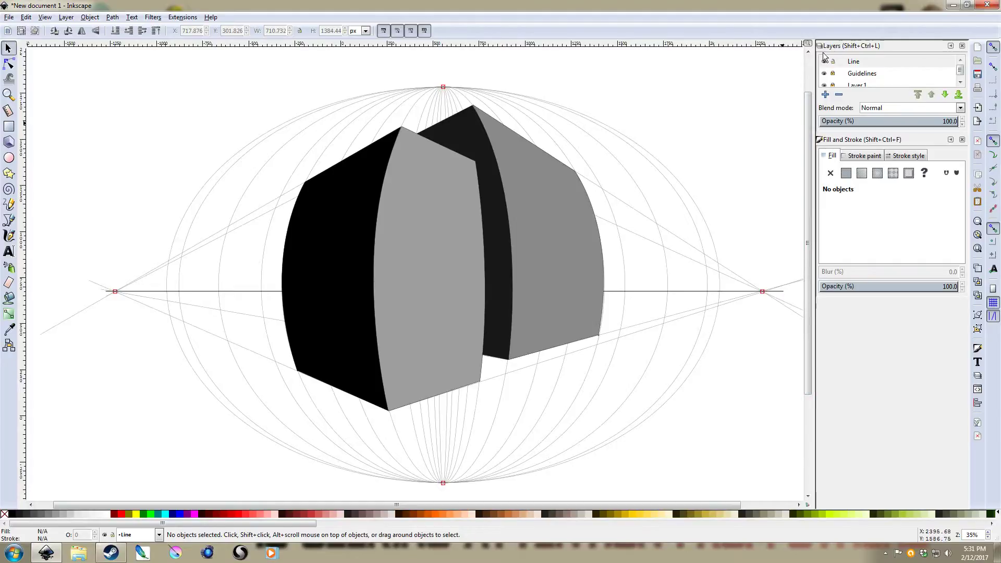
Step: Hide the perspective guides and draw a four-point shadow strip lower-left of the front building, sent to the bottom
click(824, 77)
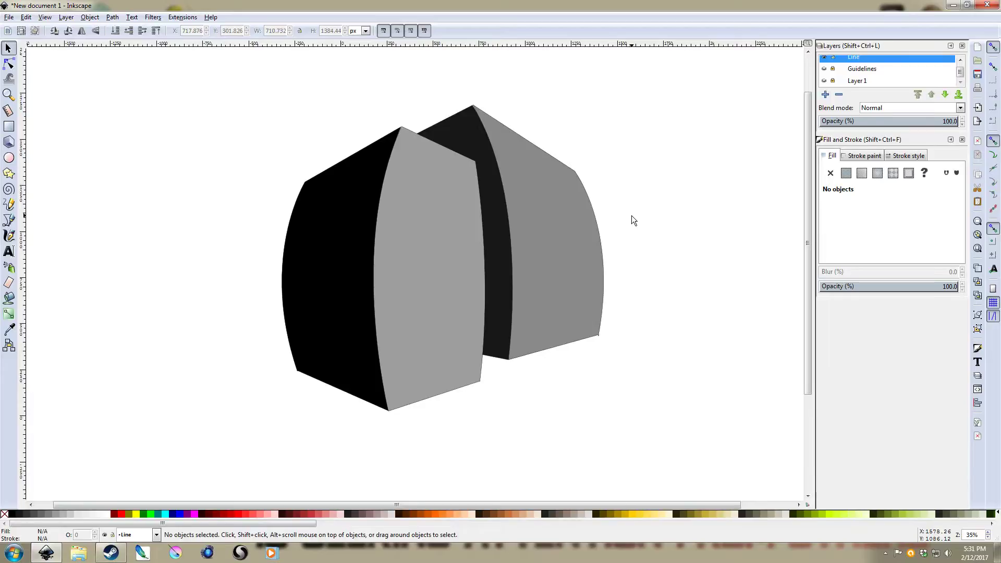
scroll(631, 215, down, 1)
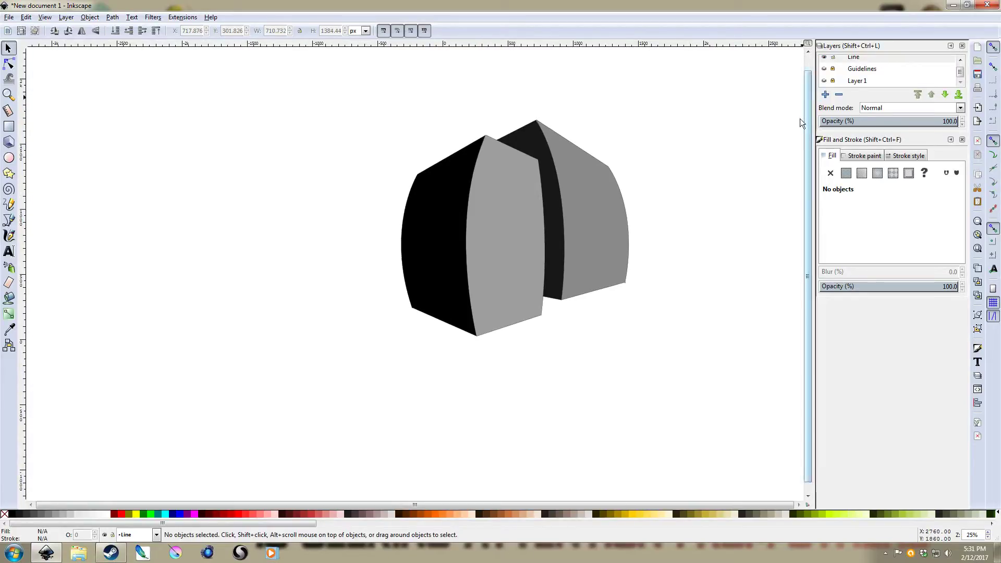
key(b)
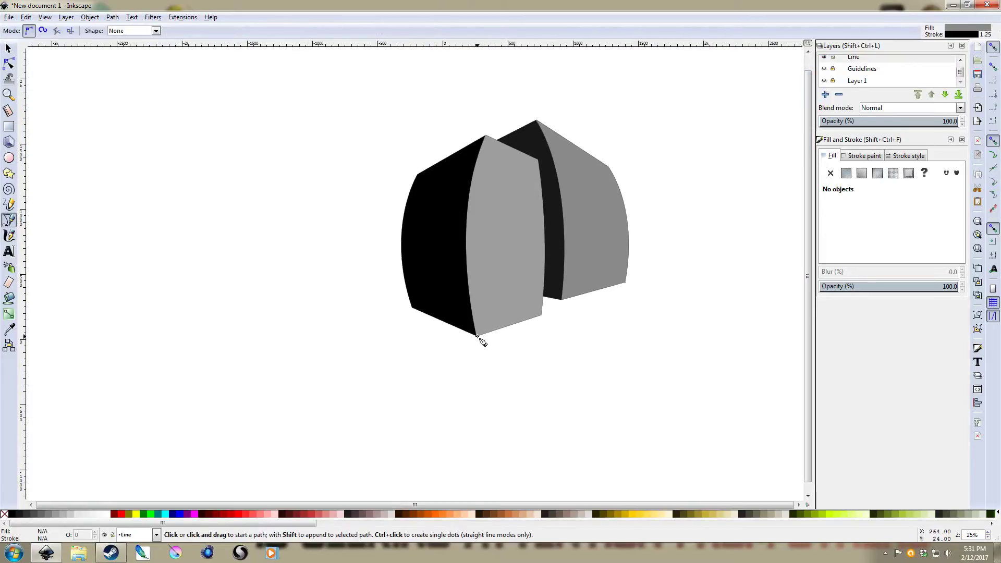
click(476, 335)
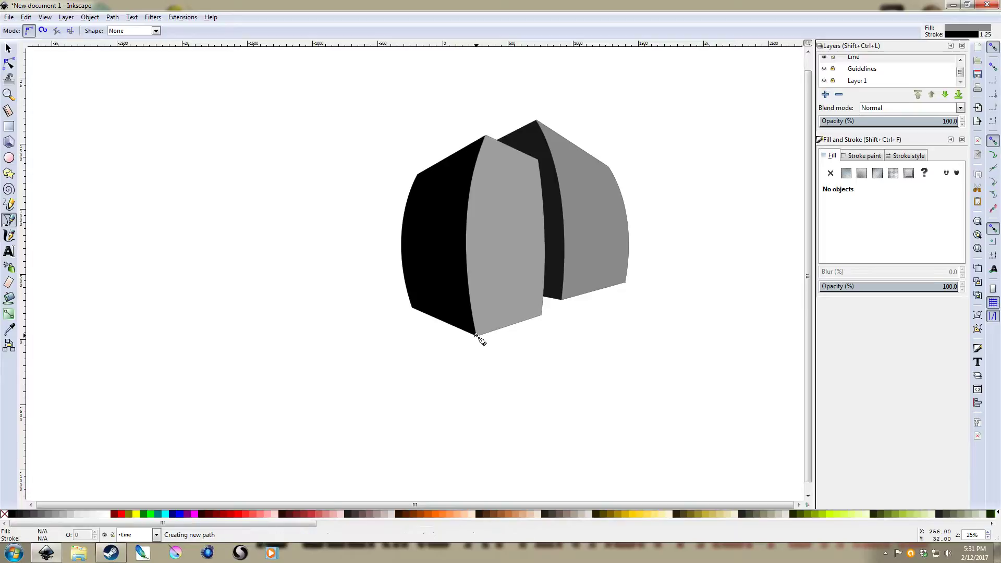
click(247, 401)
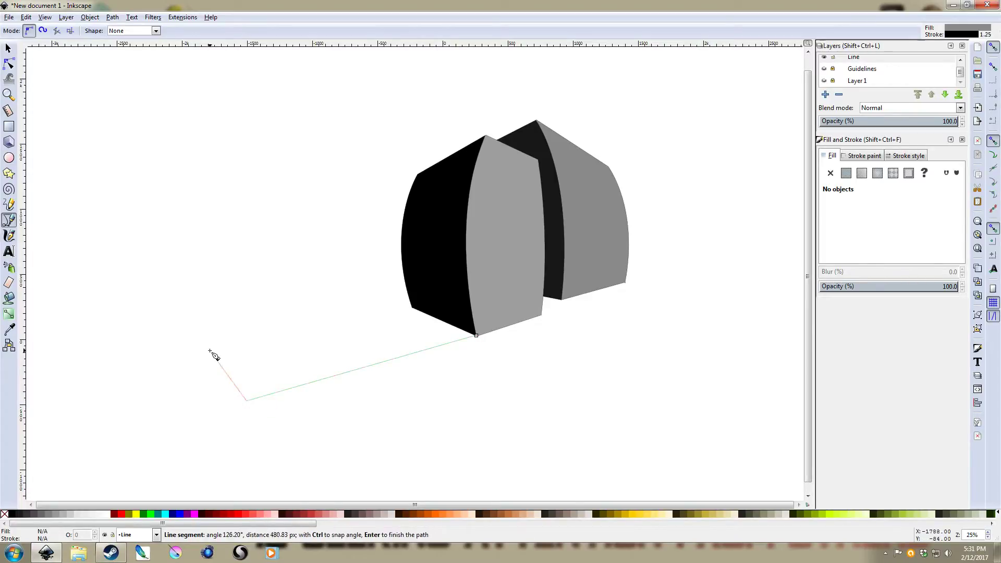
click(210, 350)
click(410, 294)
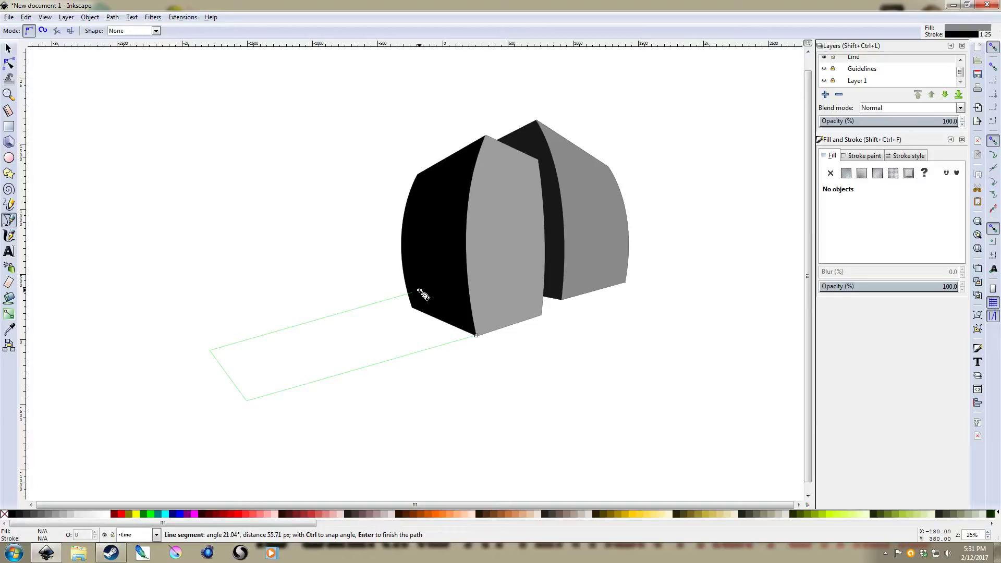
key(Return)
key(s)
key(End)
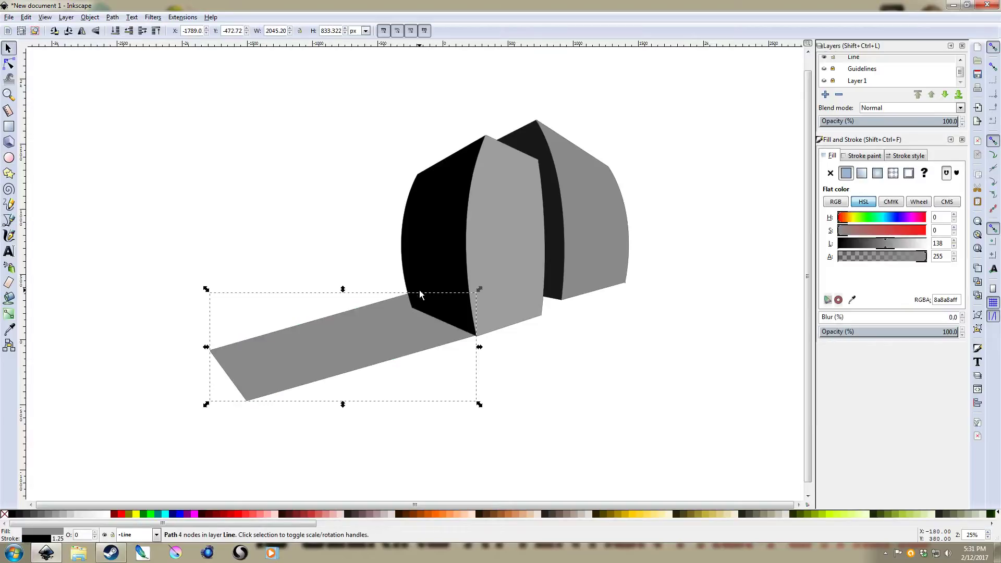
Step: Fill the shadow strip near-black and remove its outline
click(844, 244)
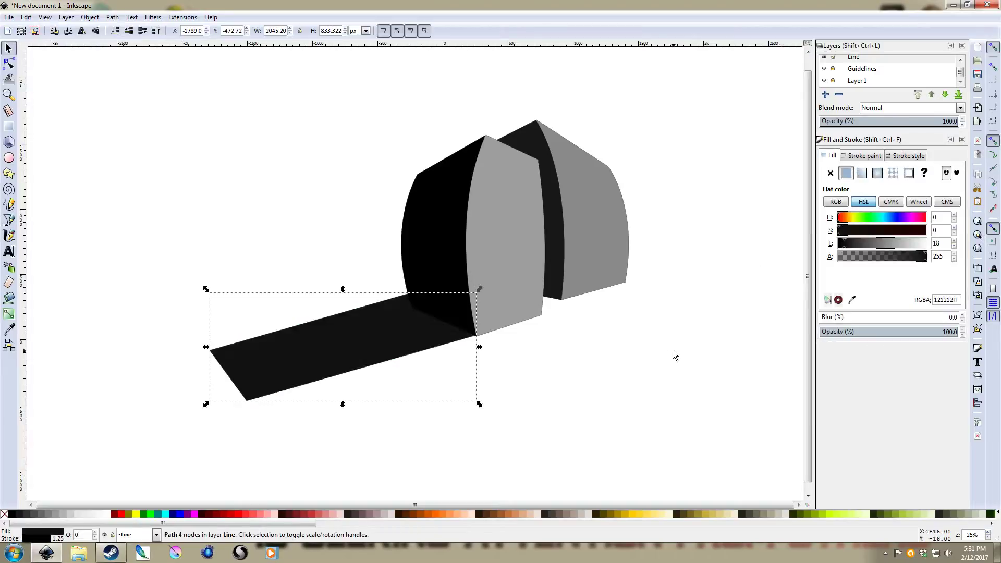
key(Escape)
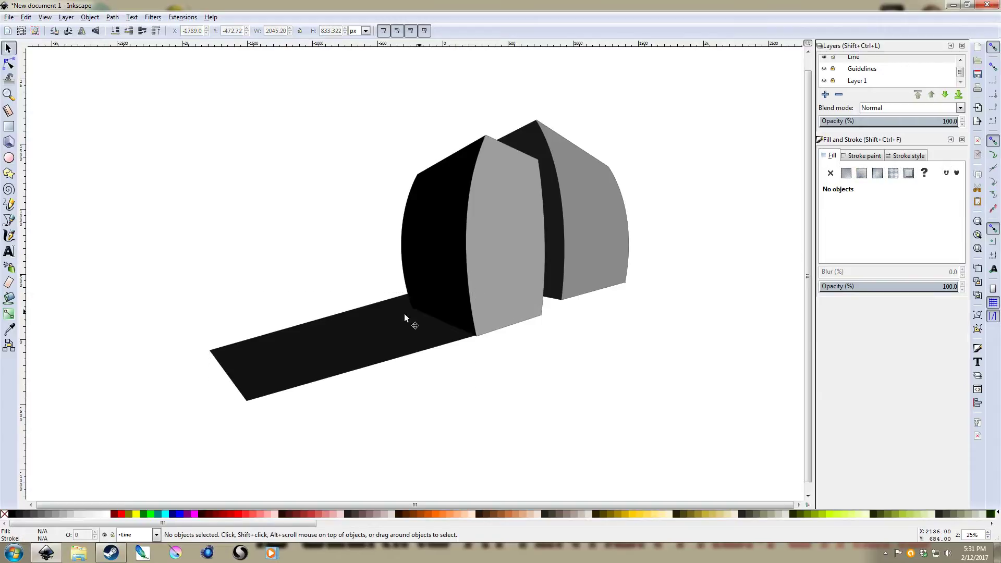
click(405, 314)
click(865, 155)
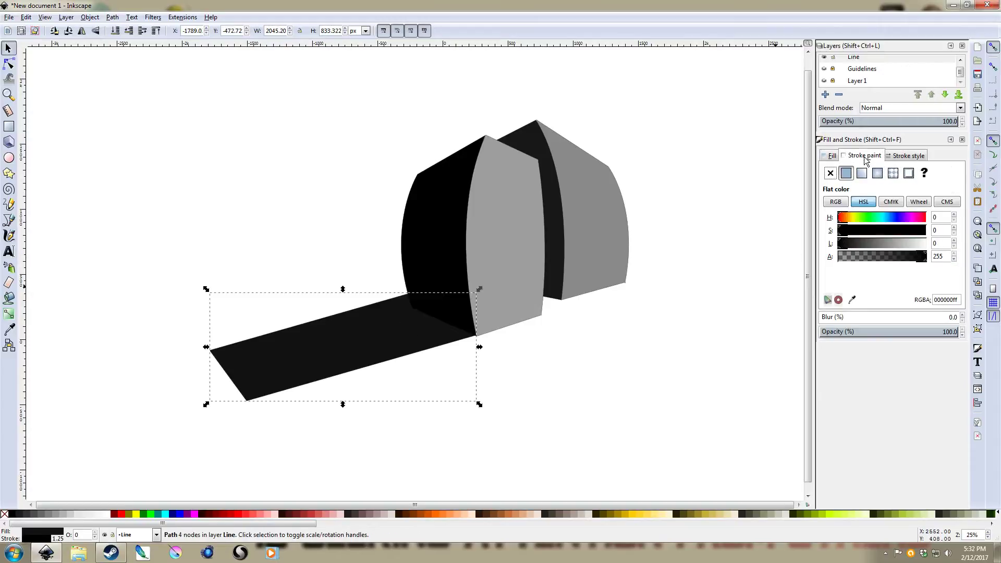
click(830, 173)
click(633, 319)
click(389, 329)
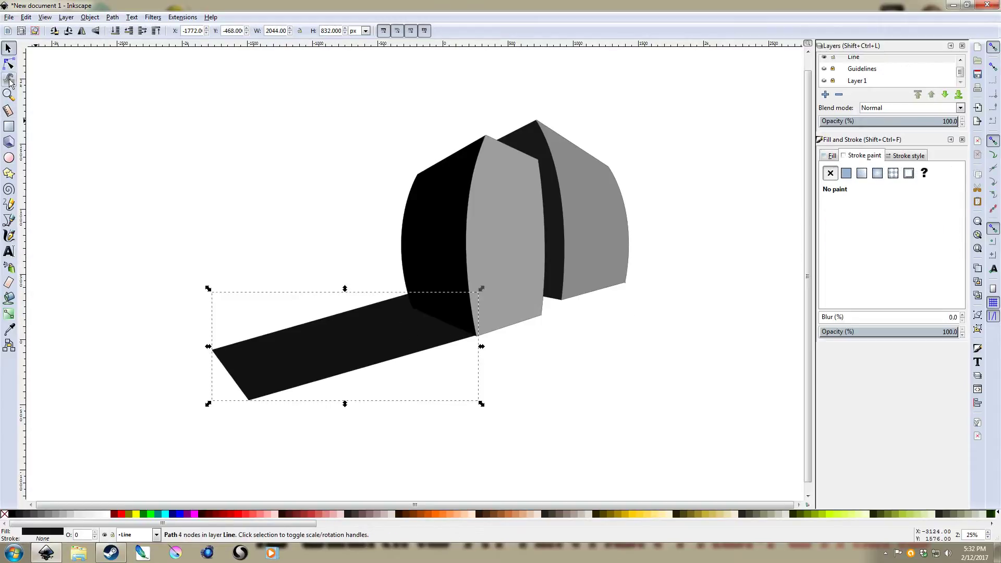
Step: Adjust the strip's far-left and top corner nodes to sit against the building base
click(9, 64)
drag(212, 349, 226, 362)
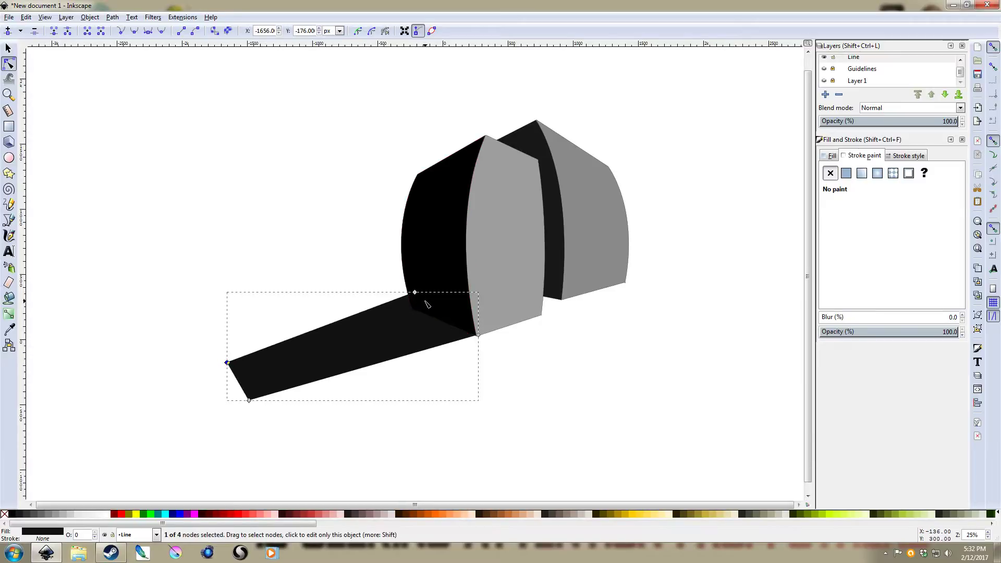
drag(415, 293, 423, 302)
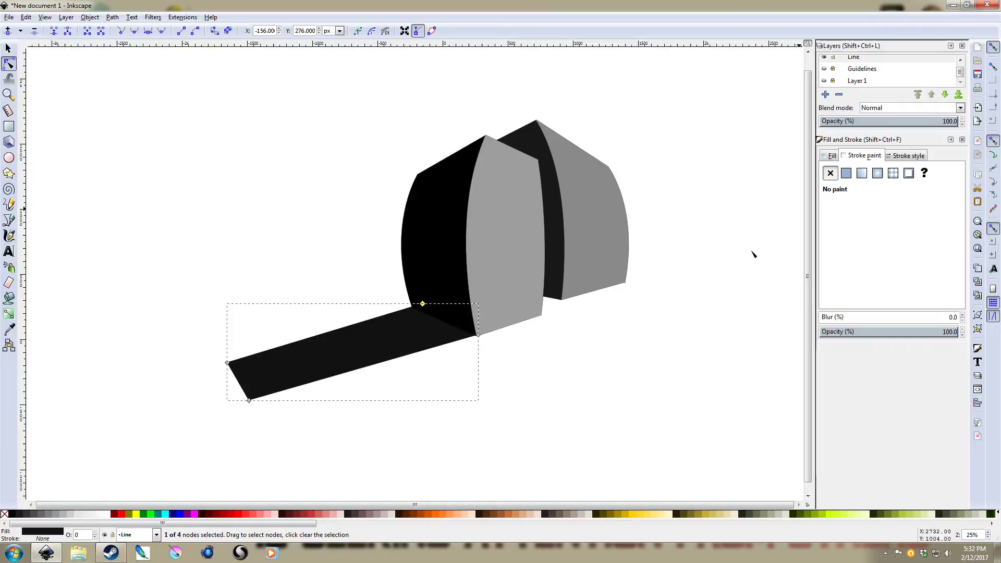
key(s)
key(Escape)
Step: Give the strip a linear gradient, solid at the building base and fading to transparent at the far end
click(478, 319)
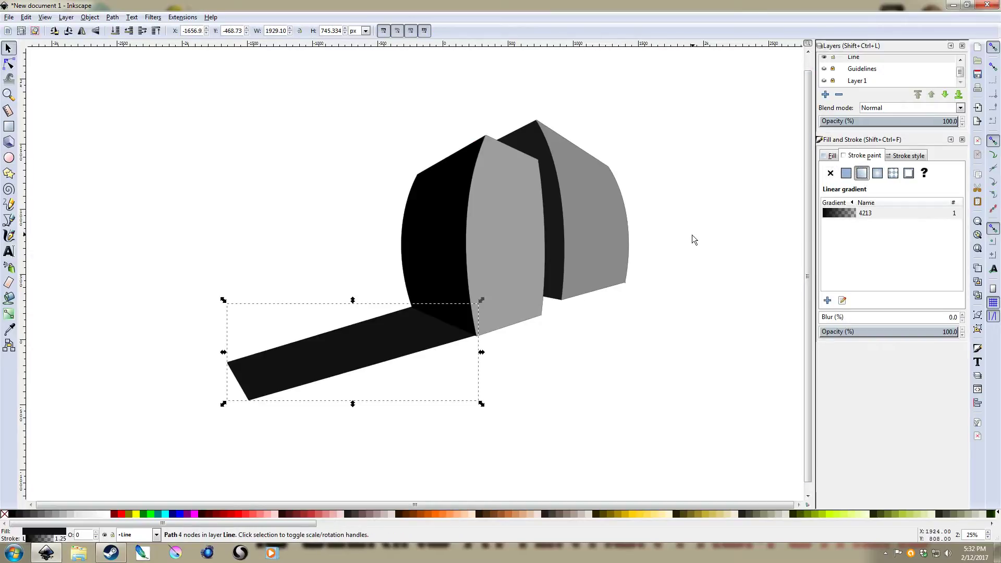
click(829, 173)
click(830, 155)
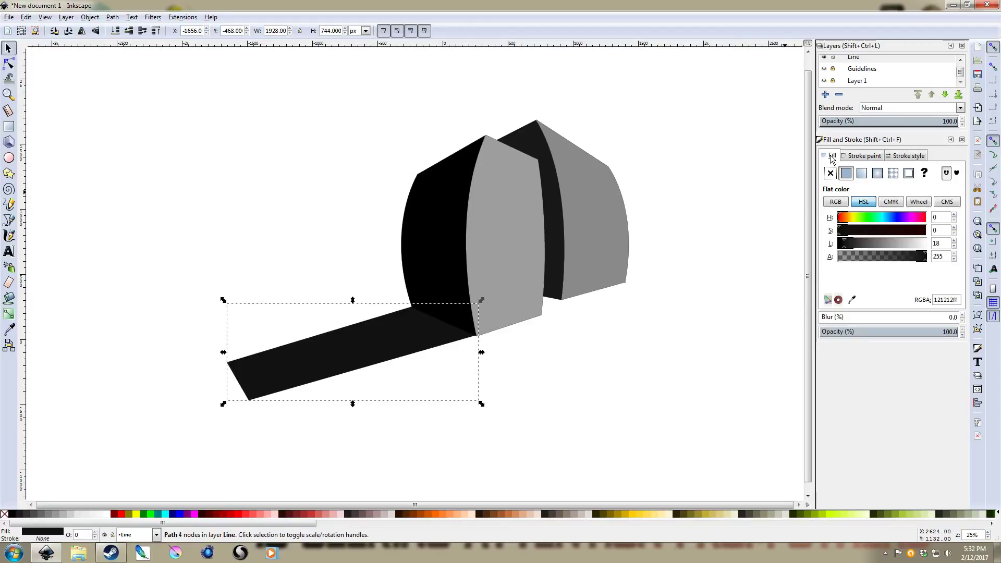
click(862, 173)
key(g)
drag(228, 352, 440, 324)
drag(476, 351, 254, 399)
key(Escape)
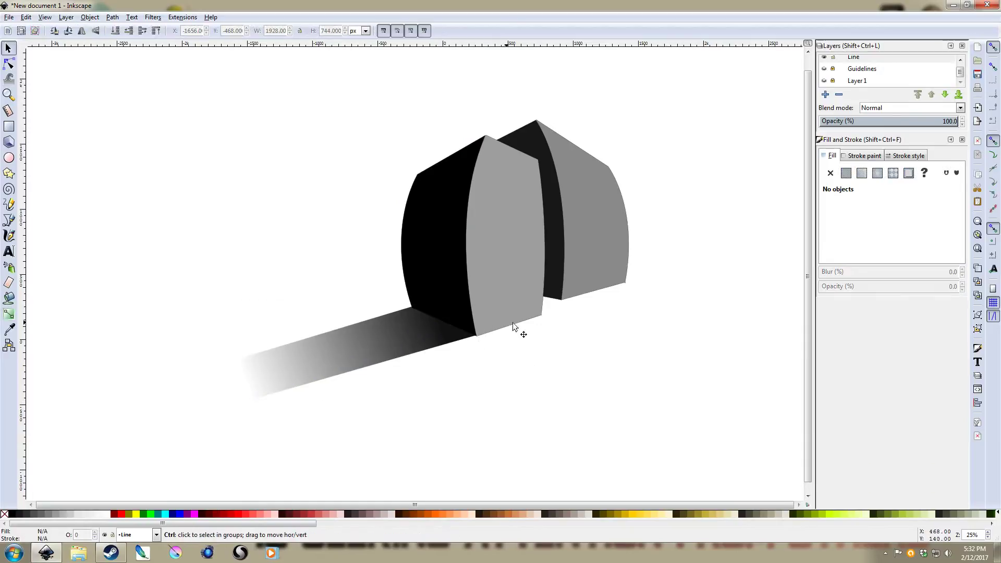
Step: Draw a four-point shadow at the rear building's base, send it behind the faces, and shrink it to fit
key(b)
click(562, 300)
click(429, 337)
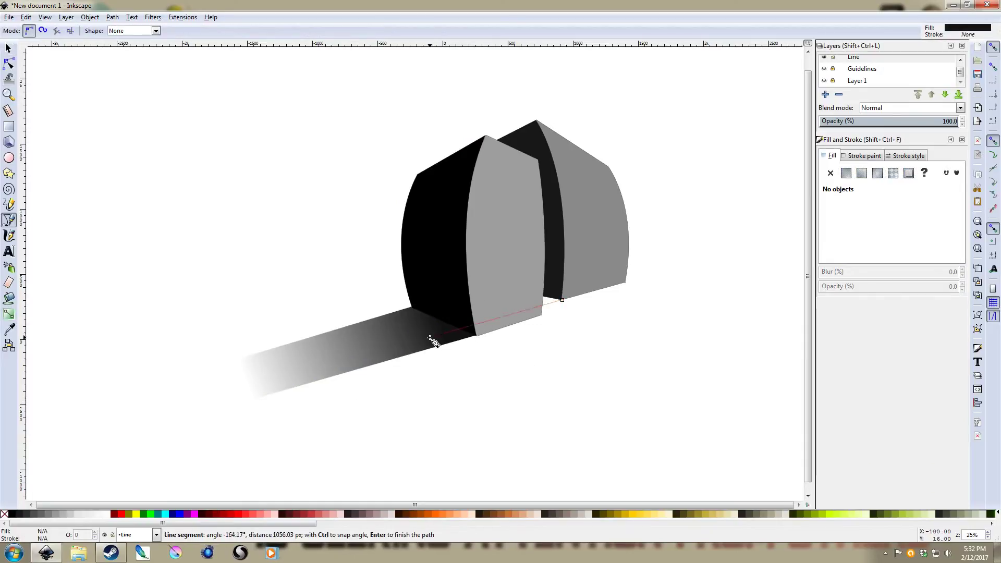
click(400, 320)
click(476, 271)
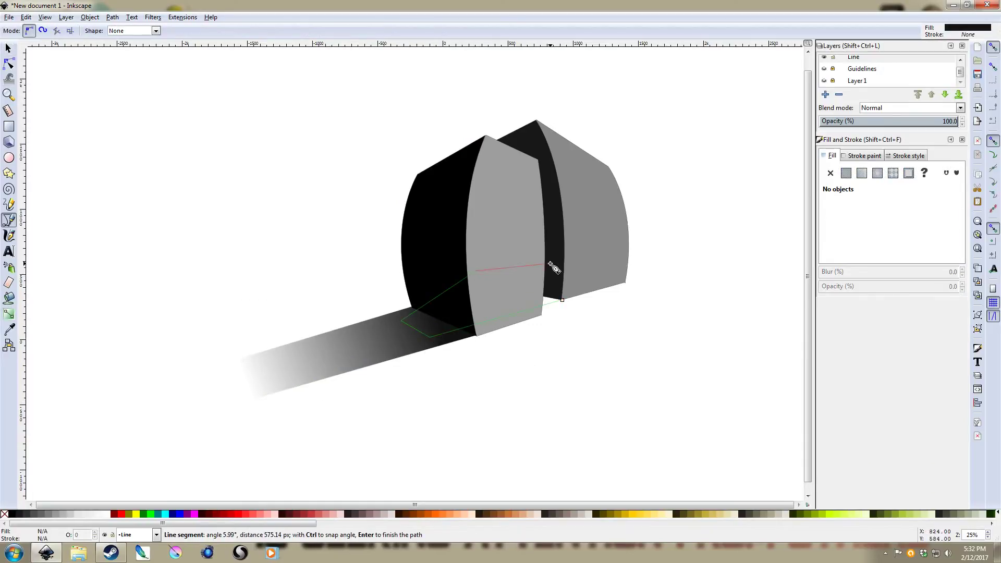
key(Return)
key(s)
key(End)
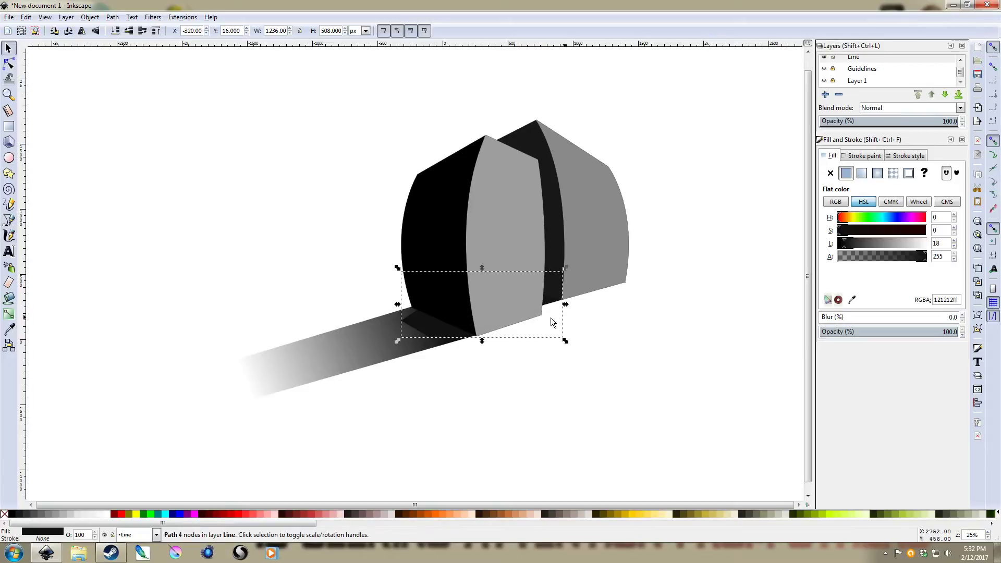
drag(397, 340, 462, 326)
Step: Fit a shadow corner to the building base and set its fill alpha to 176 (121212b0)
click(9, 64)
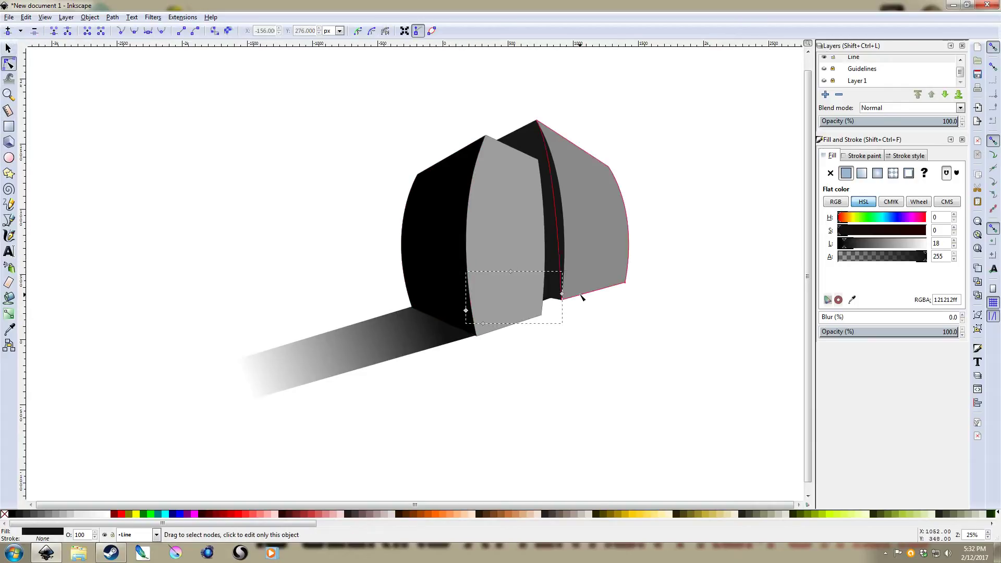
scroll(581, 292, up, 3)
mouse_move(528, 311)
mouse_down()
mouse_move(530, 297)
mouse_move(530, 312)
mouse_up()
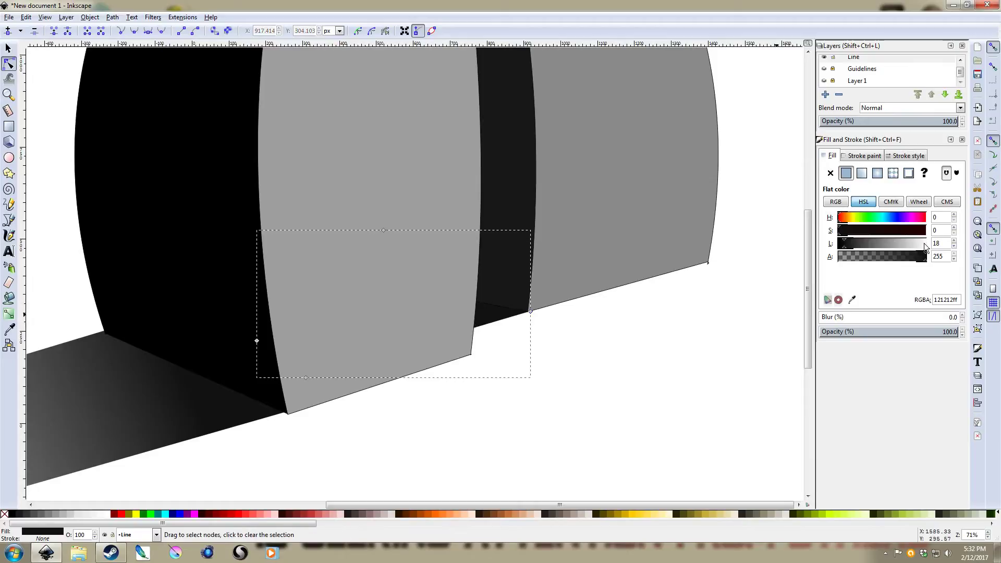
click(892, 255)
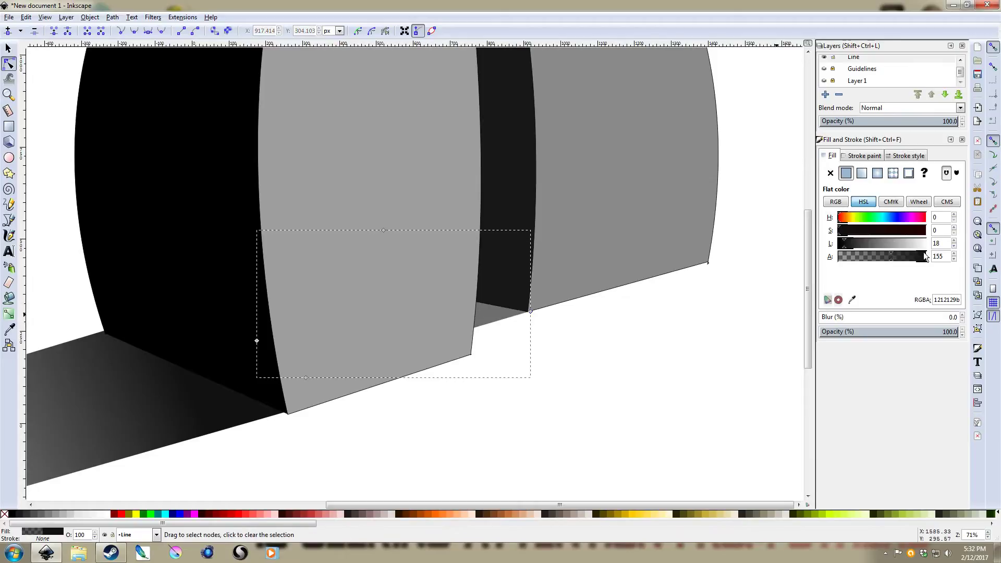
click(897, 257)
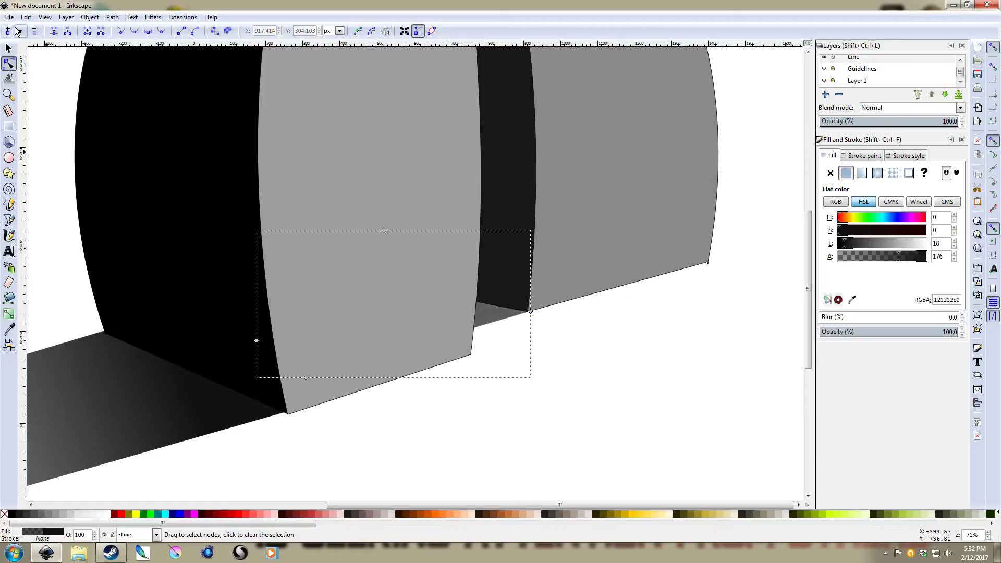
click(8, 48)
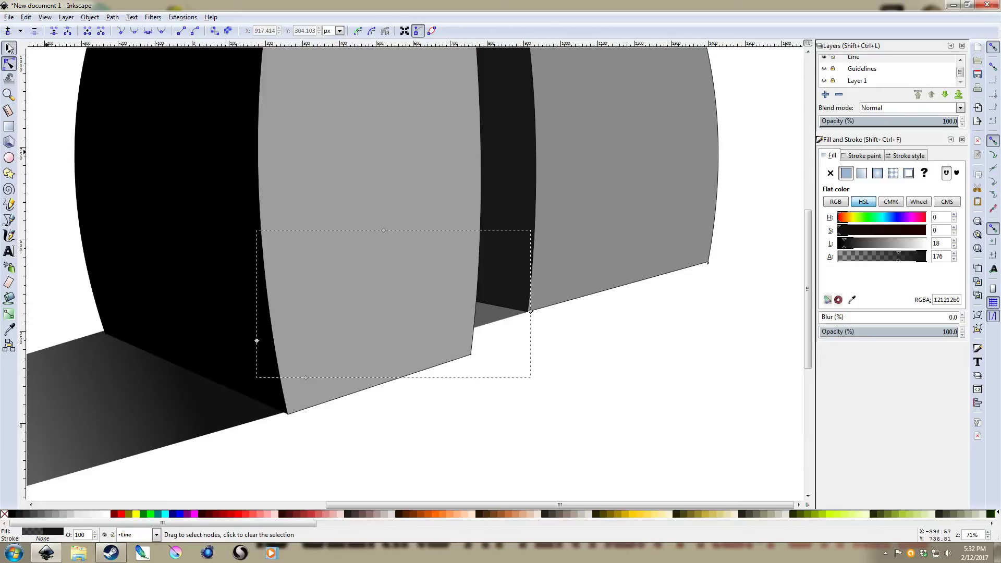
click(603, 394)
scroll(605, 388, down, 1)
scroll(606, 383, down, 1)
scroll(606, 380, up, 1)
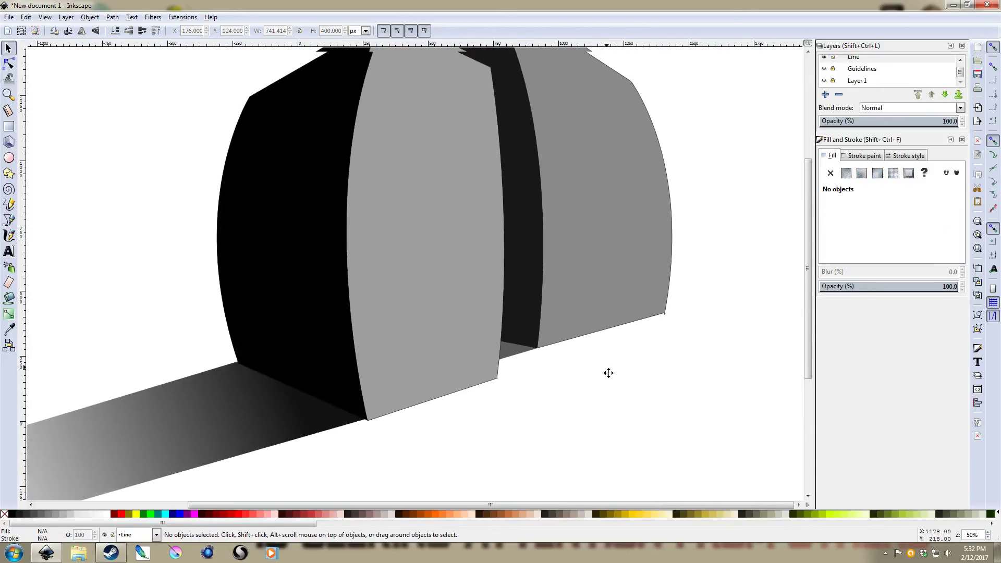
scroll(634, 398, down, 1)
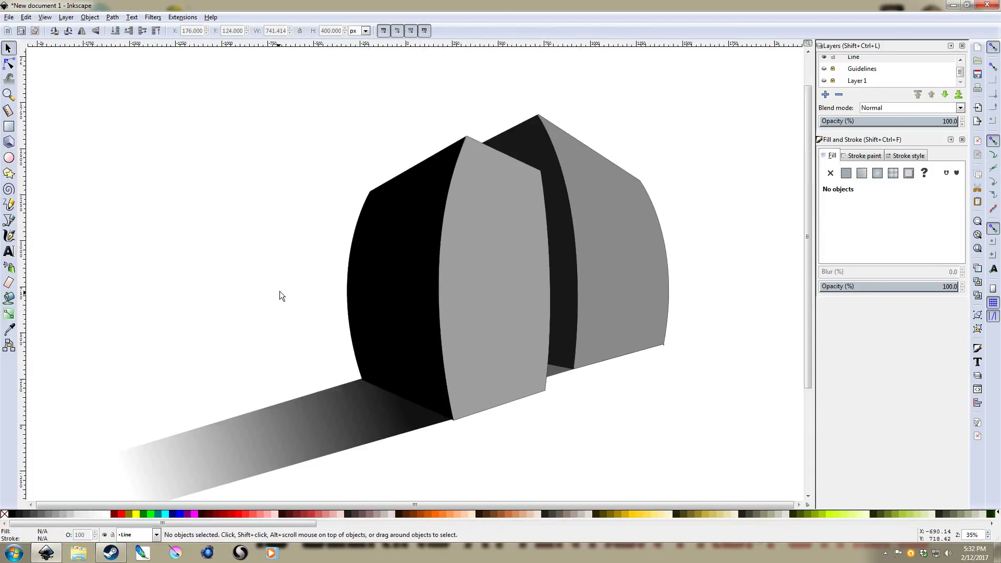
click(825, 58)
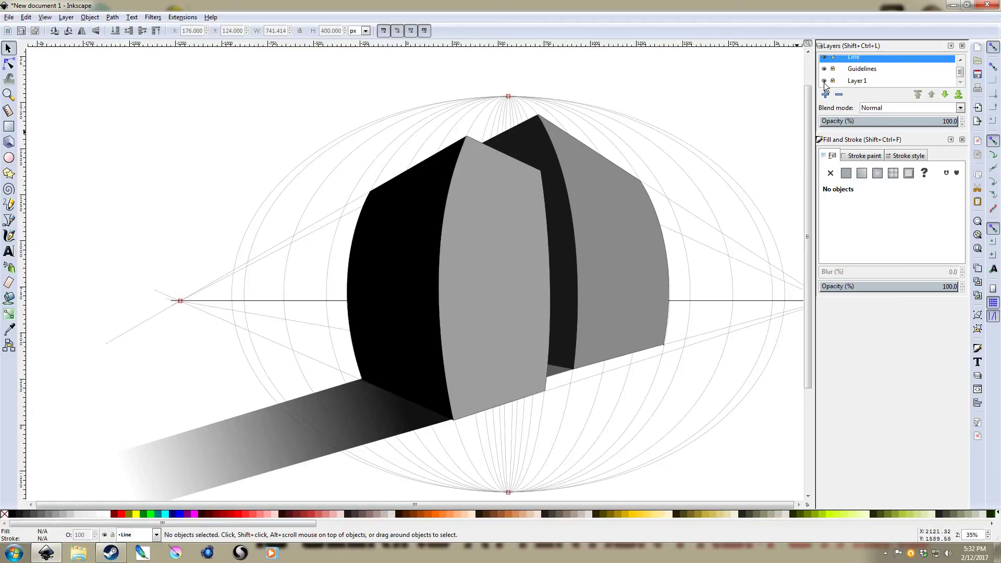
click(824, 68)
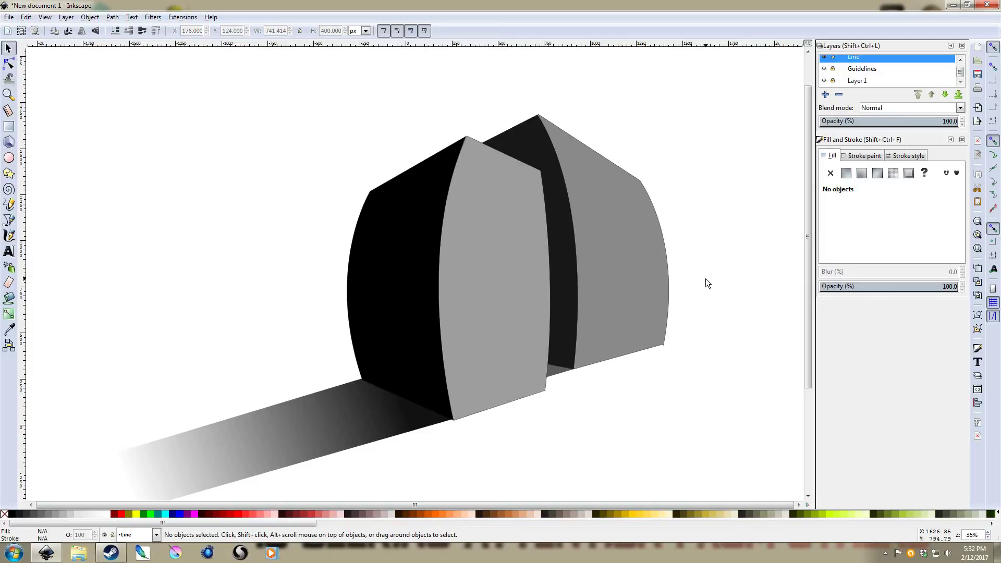
drag(680, 286, 599, 273)
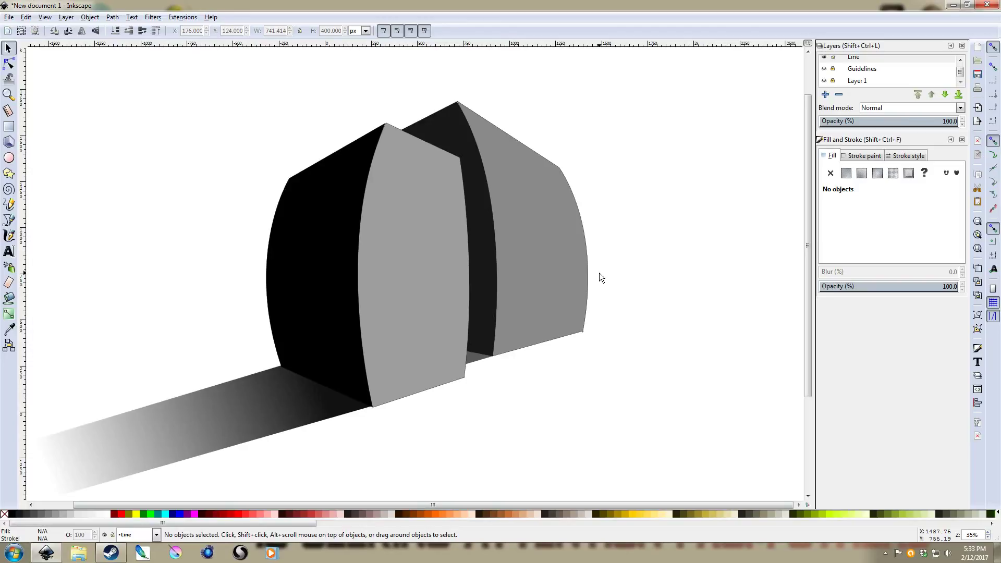
key(e)
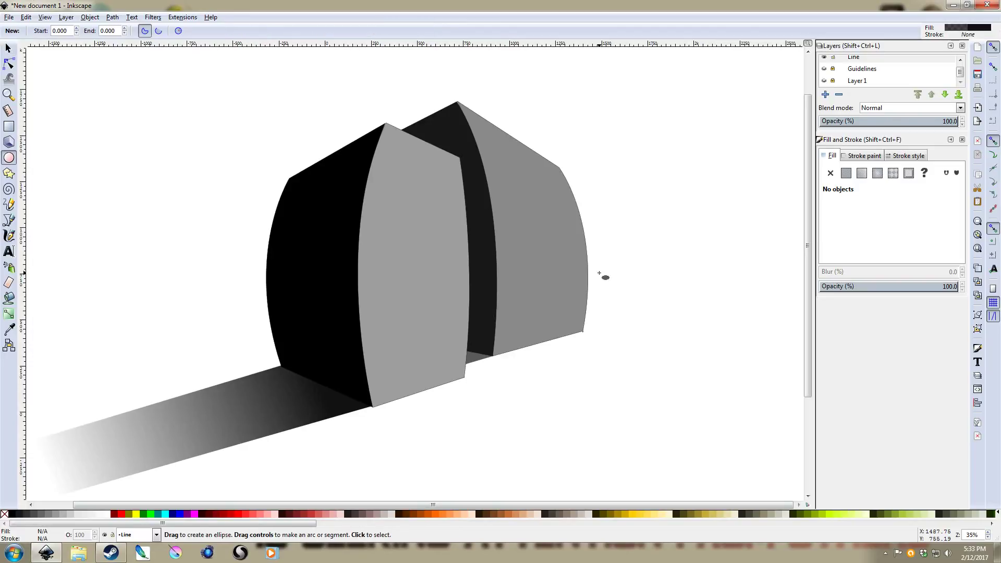
key(shift)
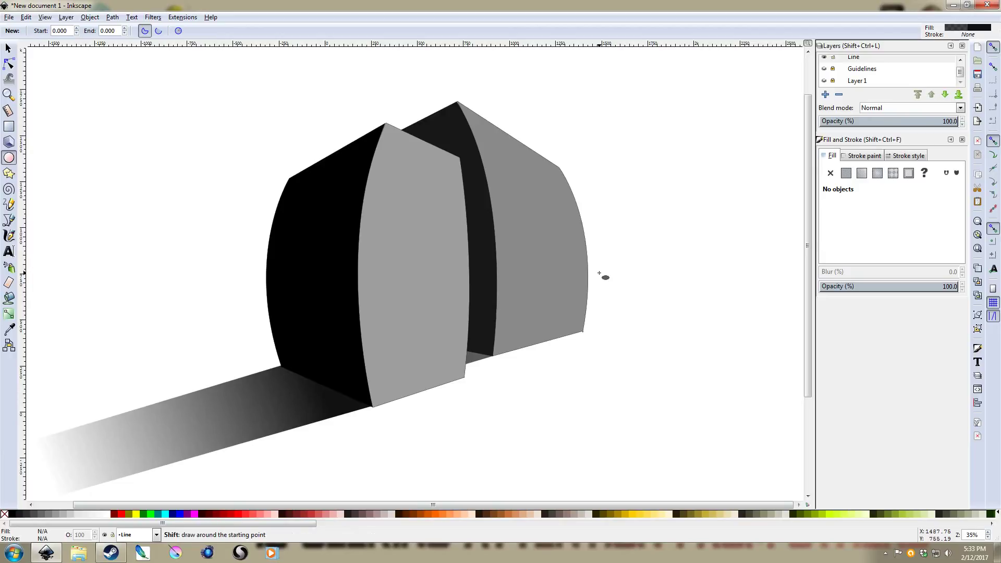